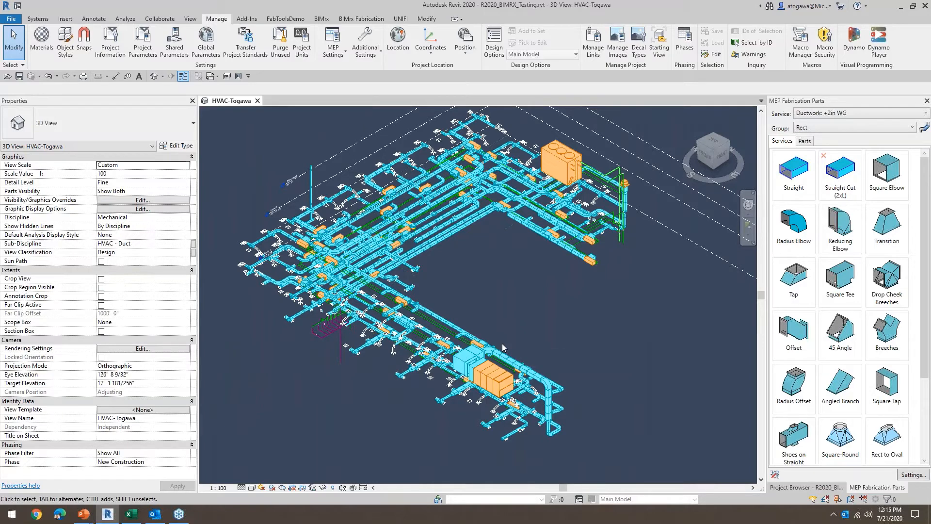
Step: Examine the HVAC ductwork around the large orange air handling unit and the vertical riser at the wing's end
{"action": "middle_click_drag", "start_coordinate": [580, 378], "coordinate": [596, 296], "text": "shift"}
{"action": "scroll", "coordinate": [567, 307], "scroll_direction": "up", "scroll_amount": 4}
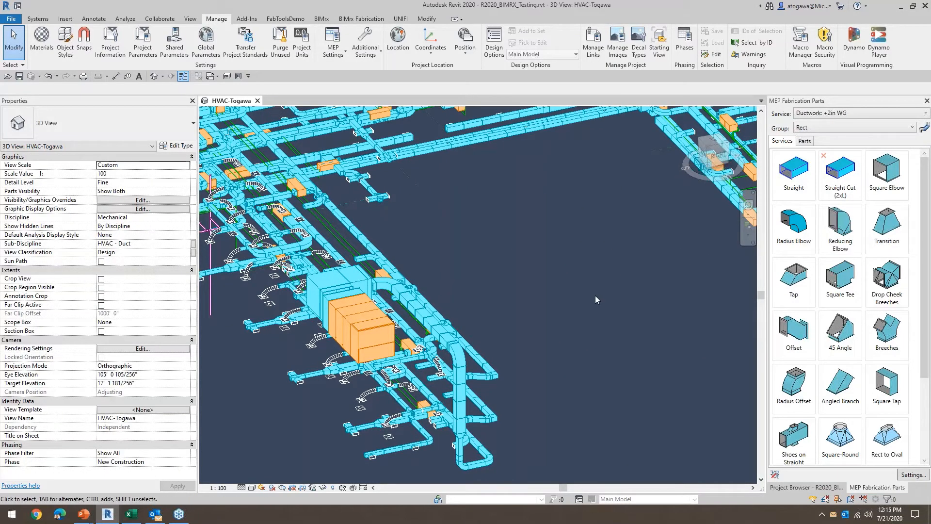
{"action": "scroll", "coordinate": [439, 328], "scroll_direction": "up", "scroll_amount": 4}
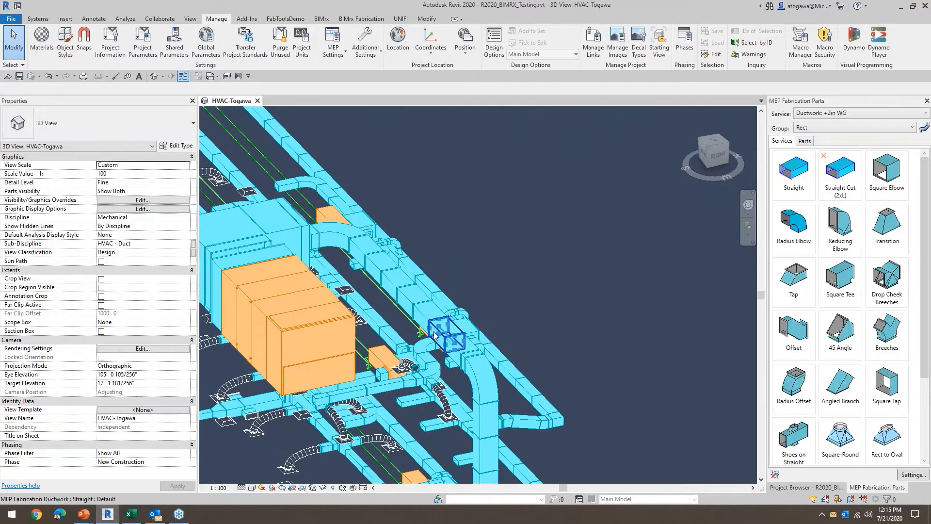
{"action": "scroll", "coordinate": [465, 349], "scroll_direction": "up", "scroll_amount": 2}
{"action": "middle_click_drag", "start_coordinate": [496, 370], "coordinate": [602, 131]}
{"action": "scroll", "coordinate": [530, 250], "scroll_direction": "down", "scroll_amount": 3}
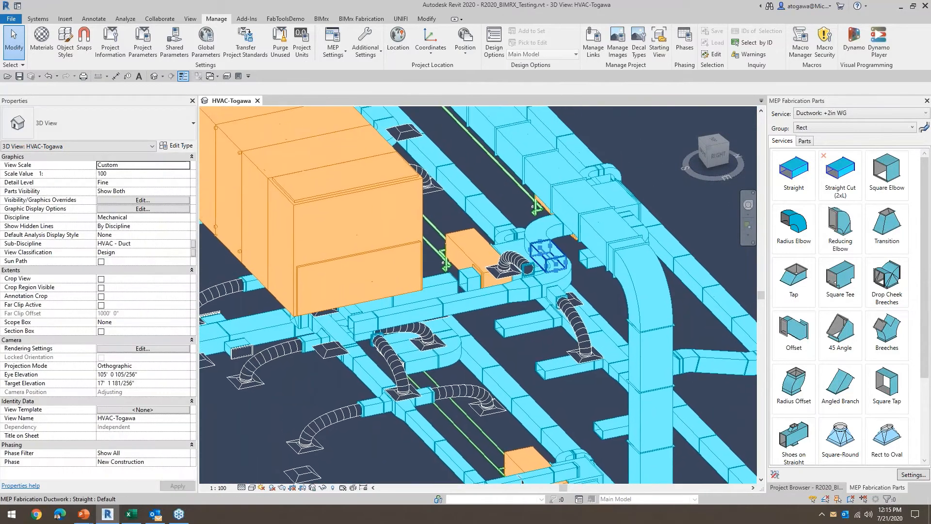
{"action": "scroll", "coordinate": [530, 250], "scroll_direction": "down", "scroll_amount": 5}
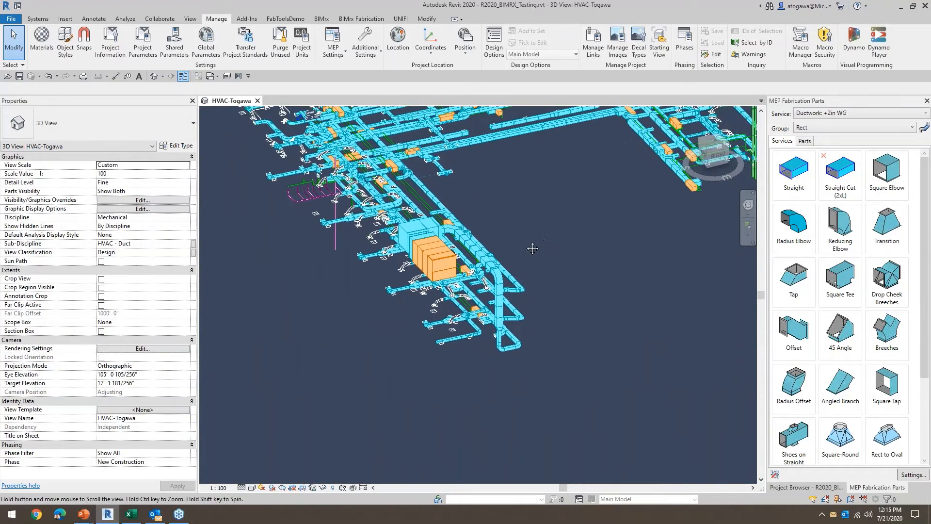
{"action": "middle_click_drag", "start_coordinate": [436, 262], "coordinate": [469, 271], "text": "shift"}
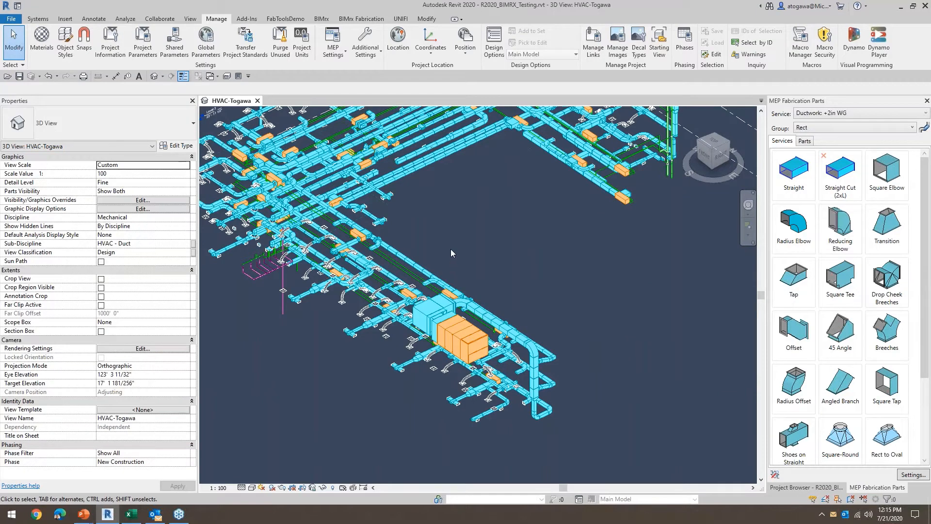
Step: Review the BIMrx and BIMrx Fabrication tools and the ribbon panel location setting, keeping it at Standalone
{"action": "left_click", "coordinate": [321, 19]}
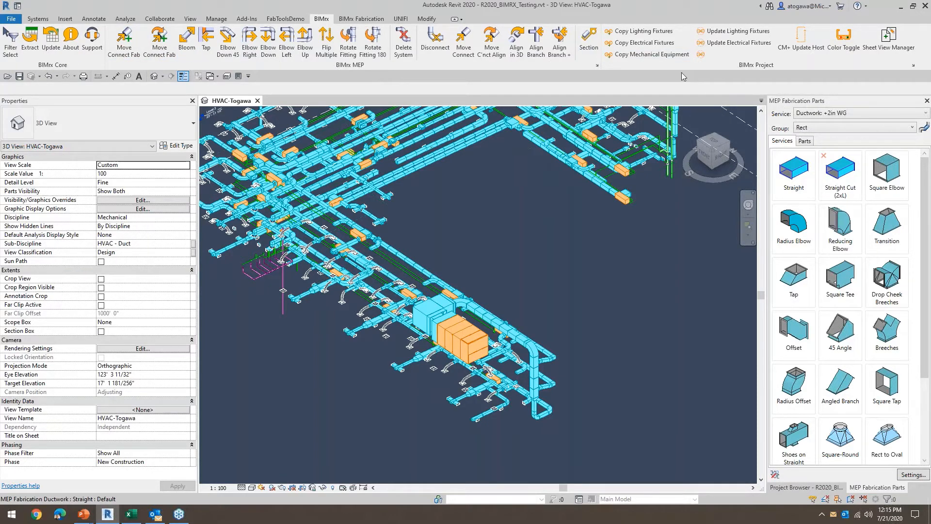
{"action": "left_click", "coordinate": [375, 23]}
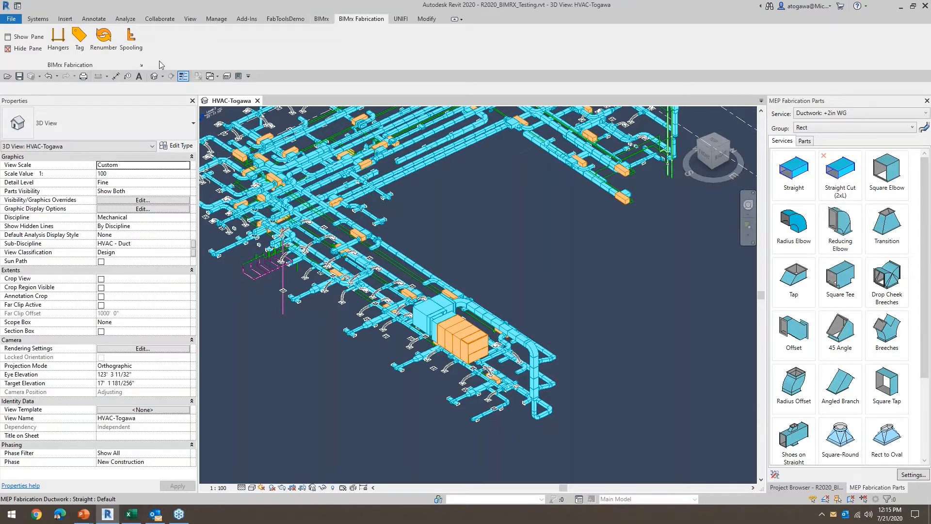
{"action": "left_click", "coordinate": [141, 65]}
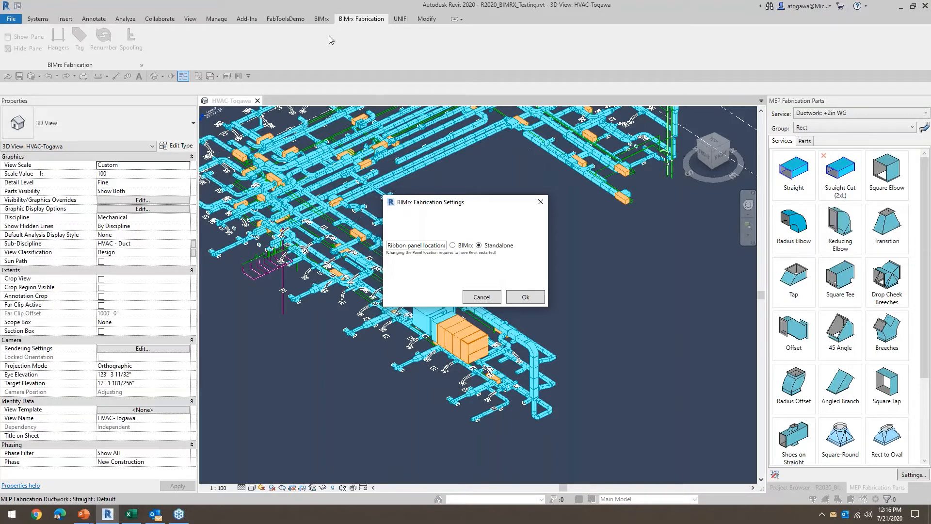
{"action": "left_click", "coordinate": [526, 297]}
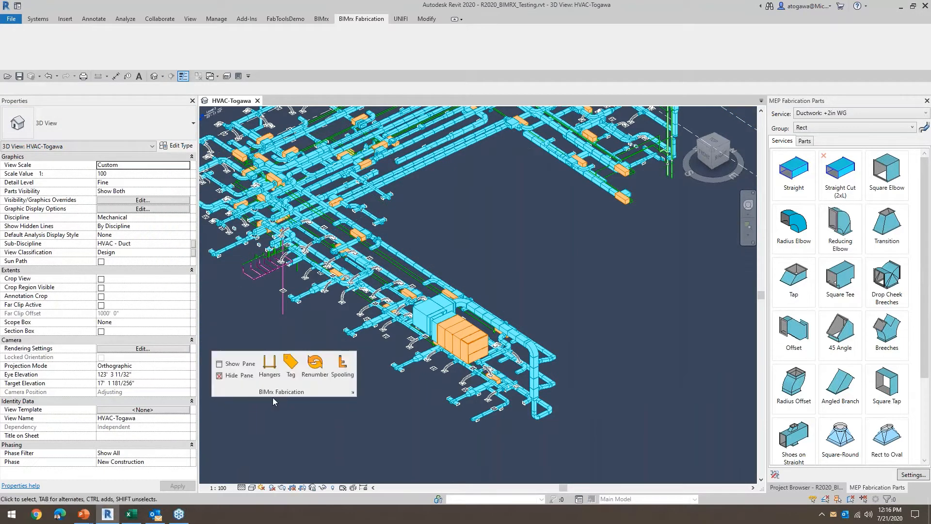
Step: Float the BIMrx Fabrication and BIMrx Core tool panels over the lower part of the 3D view, joined side by side
{"action": "left_click", "coordinate": [320, 19]}
{"action": "left_click_drag", "start_coordinate": [56, 68], "coordinate": [278, 335]}
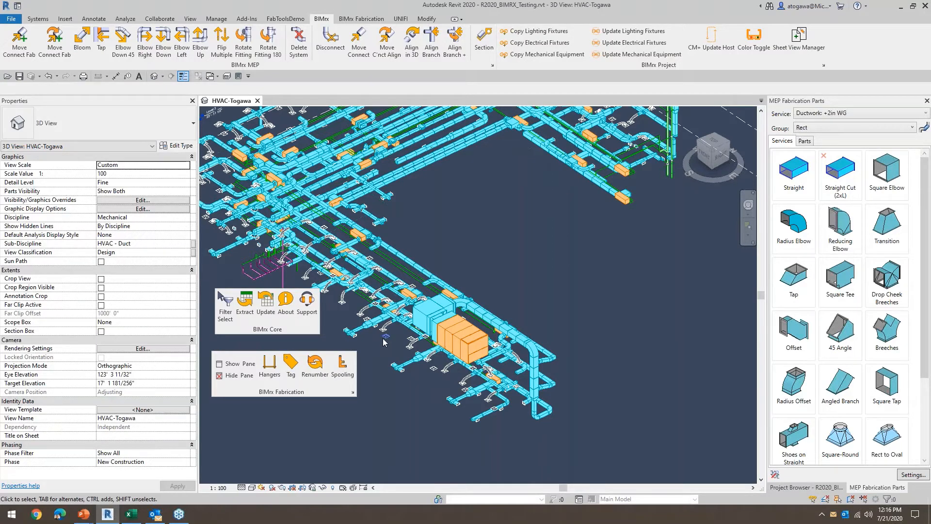
{"action": "left_click_drag", "start_coordinate": [266, 329], "coordinate": [211, 419]}
Step: Enable the section box and, from the top view, shrink it around the south wing containing the air handling unit
{"action": "middle_click_drag", "start_coordinate": [265, 366], "coordinate": [277, 351]}
{"action": "left_click", "coordinate": [101, 331]}
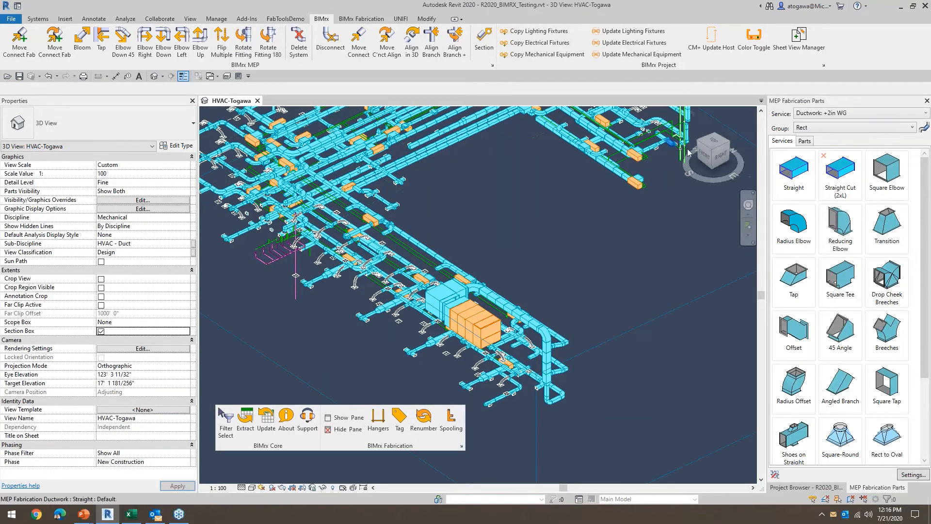
{"action": "left_click", "coordinate": [716, 144]}
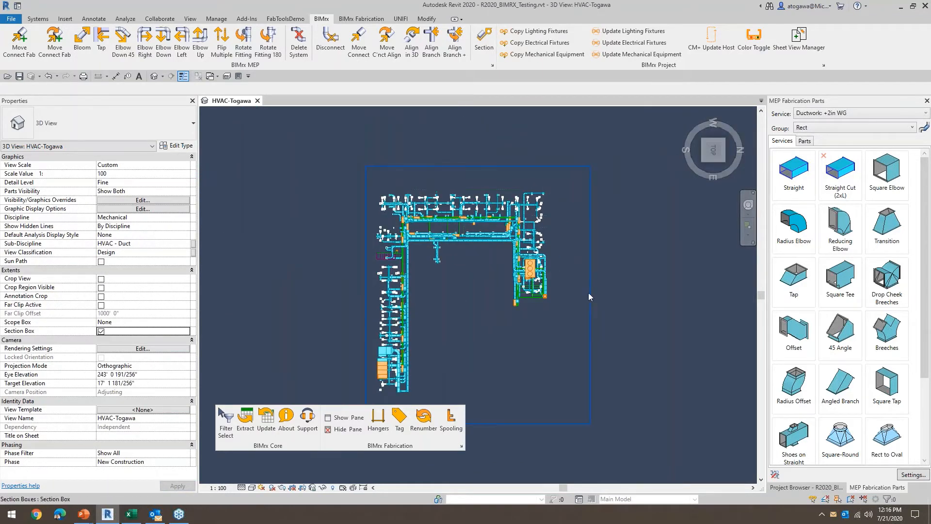
{"action": "left_click", "coordinate": [590, 293]}
{"action": "left_click_drag", "start_coordinate": [366, 295], "coordinate": [418, 300]}
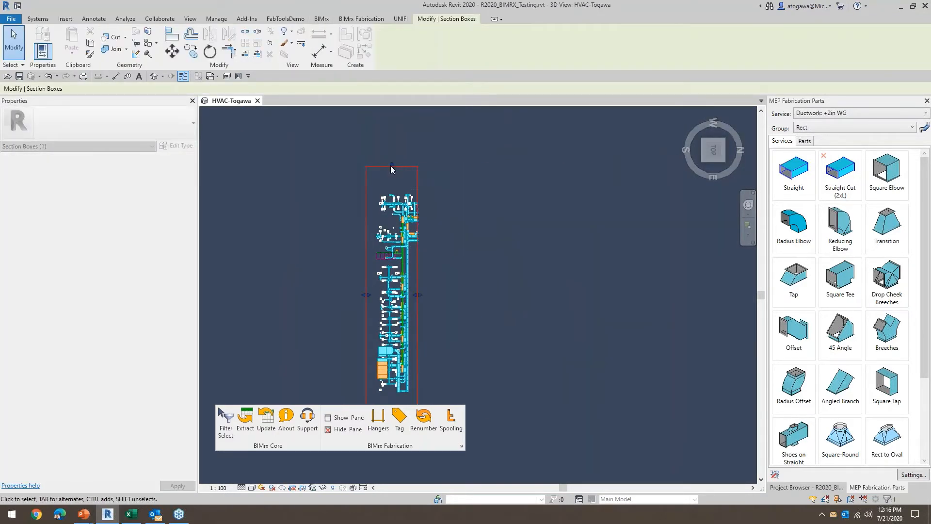
{"action": "left_click_drag", "start_coordinate": [391, 167], "coordinate": [391, 262]}
Step: Start BIMrx hanger placement with 6 ft in between, 1 ft from start, and no attachment to structure or location points
{"action": "middle_click_drag", "start_coordinate": [427, 252], "coordinate": [466, 238], "text": "shift"}
{"action": "scroll", "coordinate": [416, 359], "scroll_direction": "up", "scroll_amount": 6}
{"action": "scroll", "coordinate": [416, 359], "scroll_direction": "up", "scroll_amount": 8}
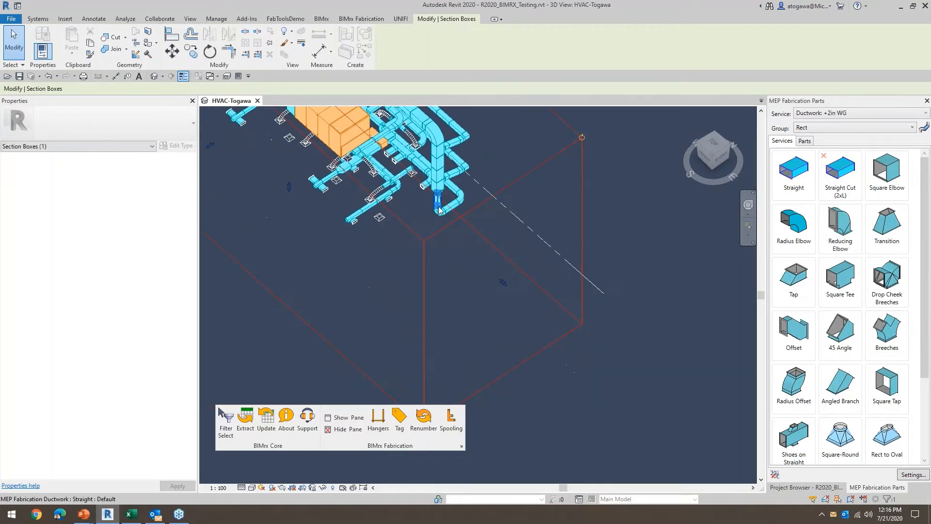
{"action": "key", "text": "shift+w"}
{"action": "left_click_drag", "start_coordinate": [484, 214], "coordinate": [440, 188]}
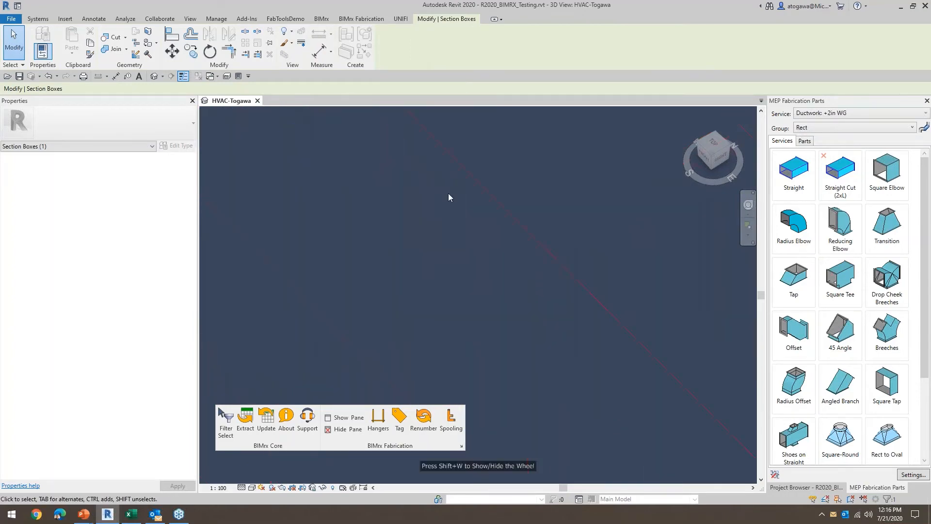
{"action": "scroll", "coordinate": [448, 193], "scroll_direction": "down", "scroll_amount": 8}
{"action": "middle_click_drag", "start_coordinate": [444, 242], "coordinate": [473, 293], "text": "shift"}
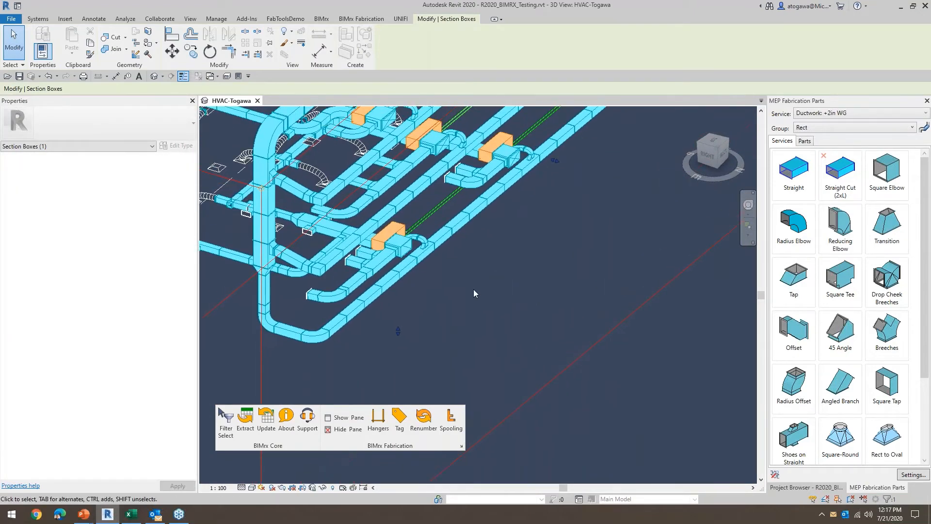
{"action": "left_click", "coordinate": [377, 418]}
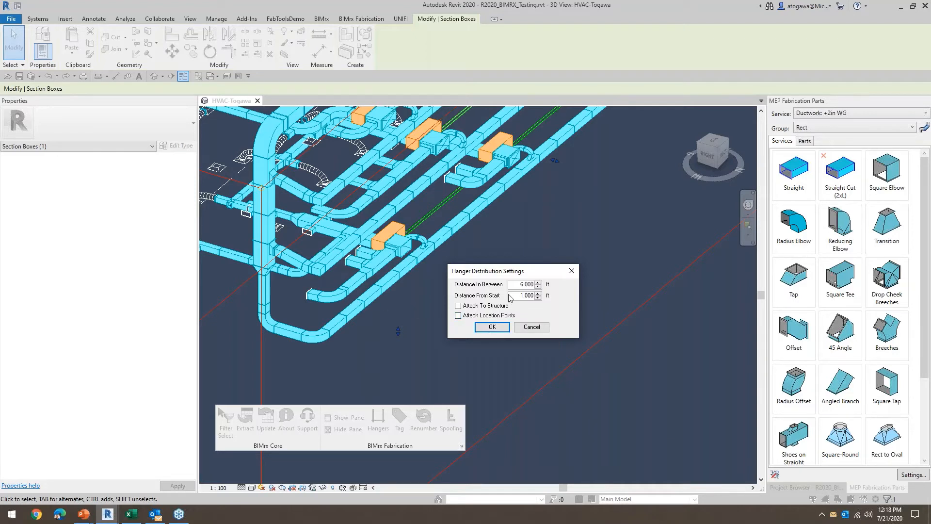
{"action": "left_click_drag", "start_coordinate": [516, 286], "coordinate": [541, 297]}
{"action": "left_click", "coordinate": [493, 327]}
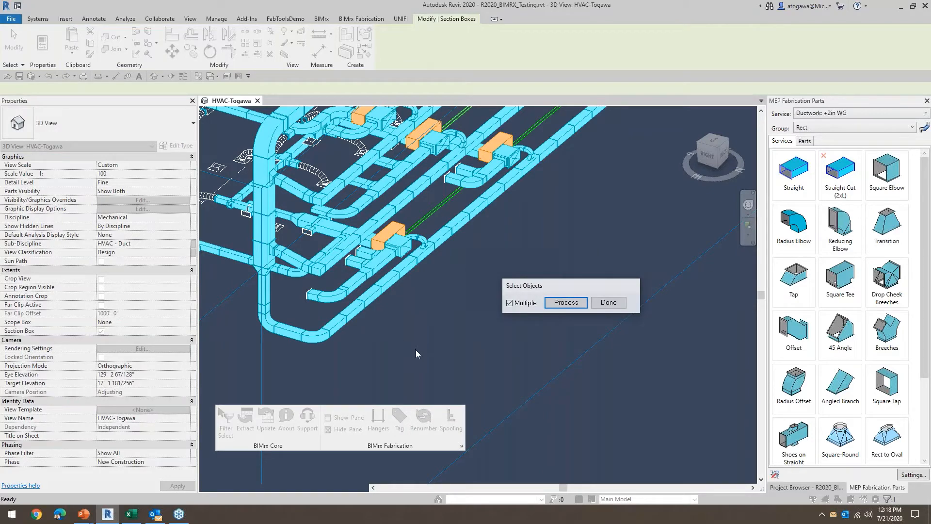
Step: Place Trapeze Hangers on the two straight duct segments just past the elbow of the lowest outer run
{"action": "scroll", "coordinate": [341, 342], "scroll_direction": "up", "scroll_amount": 5}
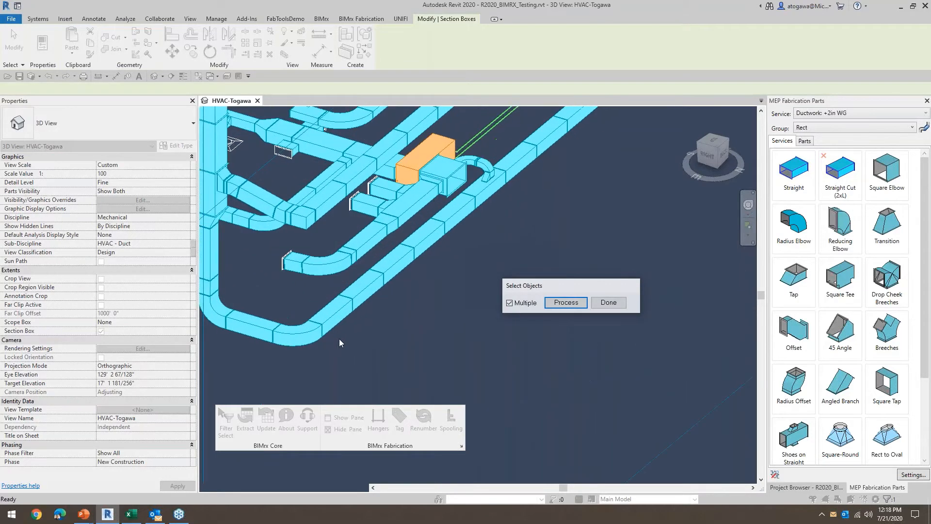
{"action": "left_click_drag", "start_coordinate": [403, 340], "coordinate": [370, 302]}
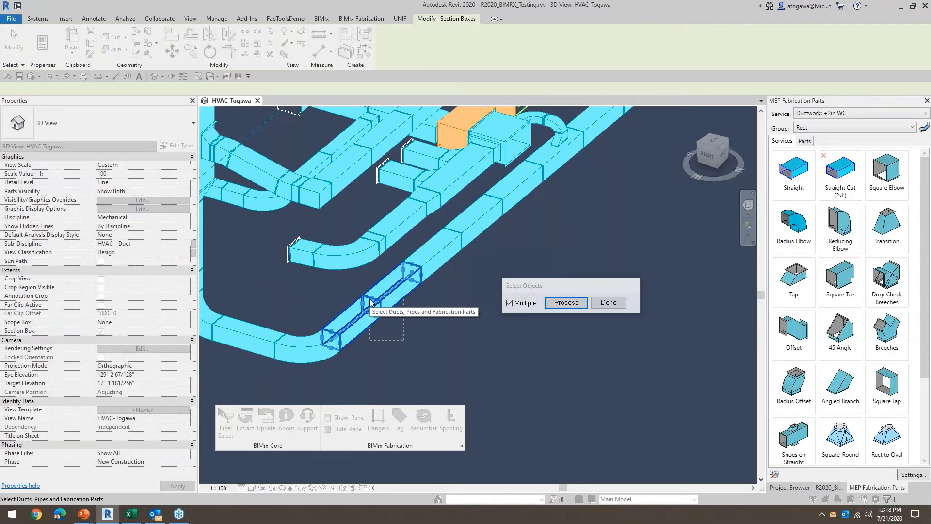
{"action": "left_click_drag", "start_coordinate": [371, 302], "coordinate": [371, 302]}
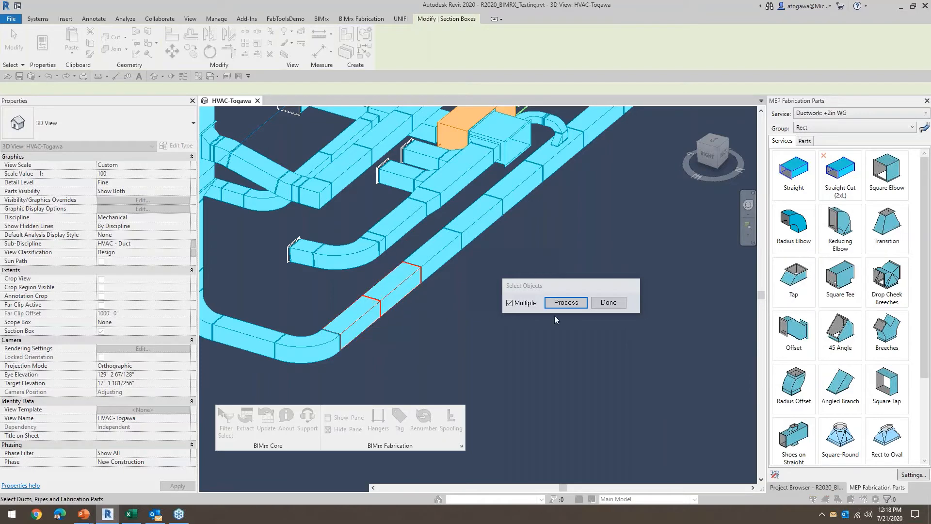
{"action": "left_click", "coordinate": [566, 303]}
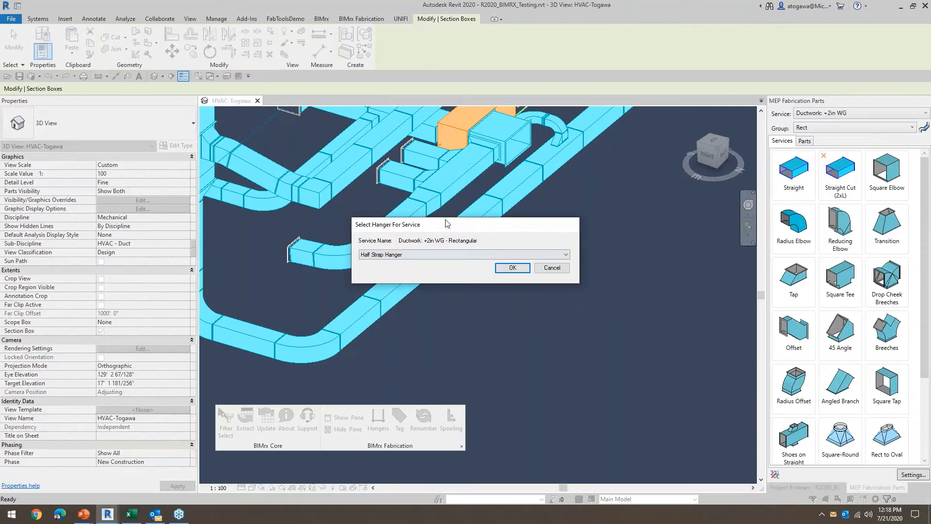
{"action": "left_click_drag", "start_coordinate": [446, 224], "coordinate": [538, 279]}
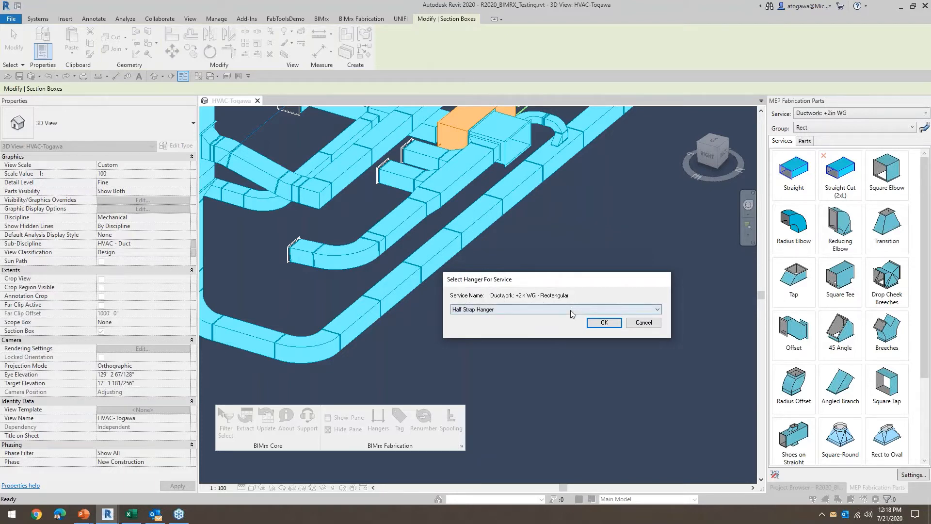
{"action": "left_click", "coordinate": [504, 310]}
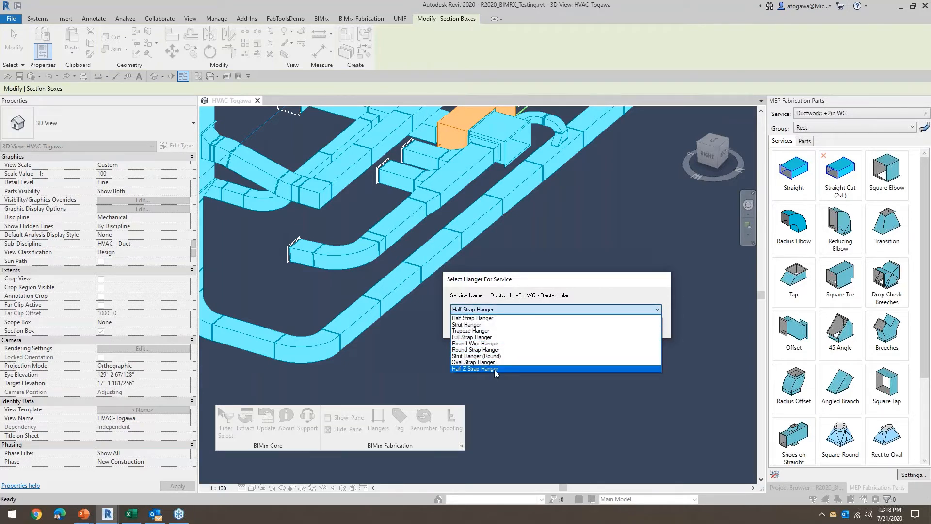
{"action": "left_click", "coordinate": [474, 332]}
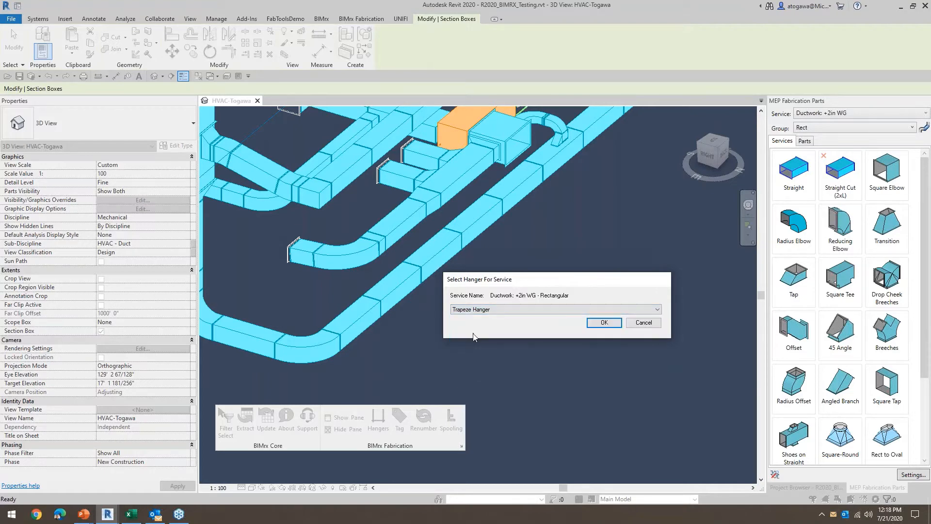
{"action": "left_click", "coordinate": [605, 323]}
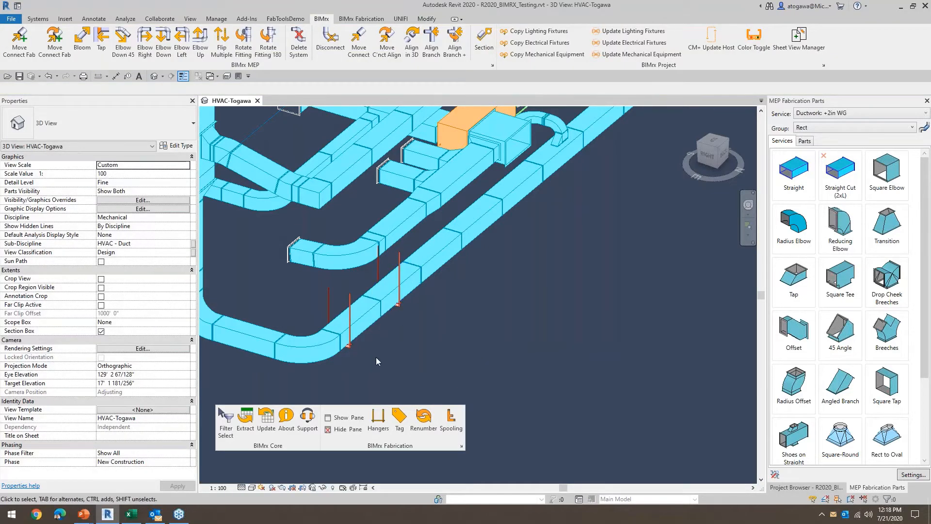
Step: Inspect the trapeze hangers placed on the lowest duct run
{"action": "scroll", "coordinate": [376, 357], "scroll_direction": "up", "scroll_amount": 3}
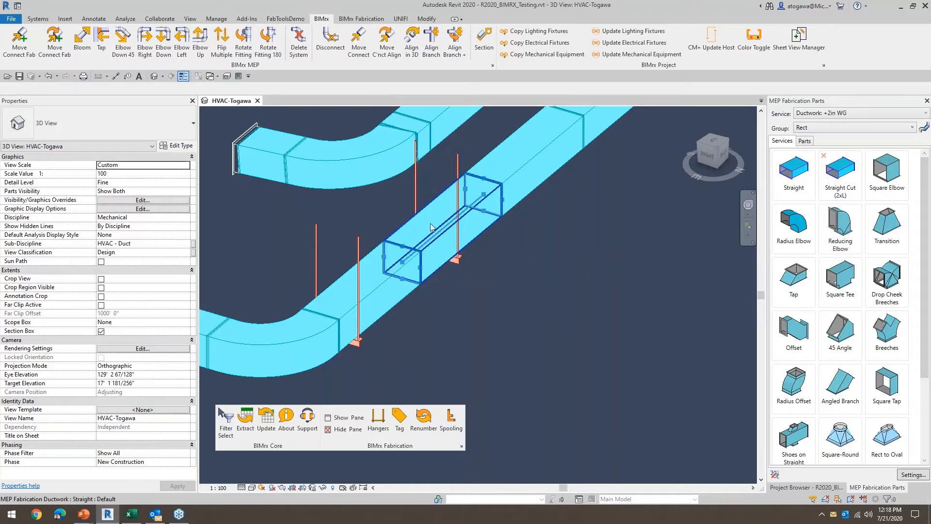
{"action": "left_click", "coordinate": [416, 197]}
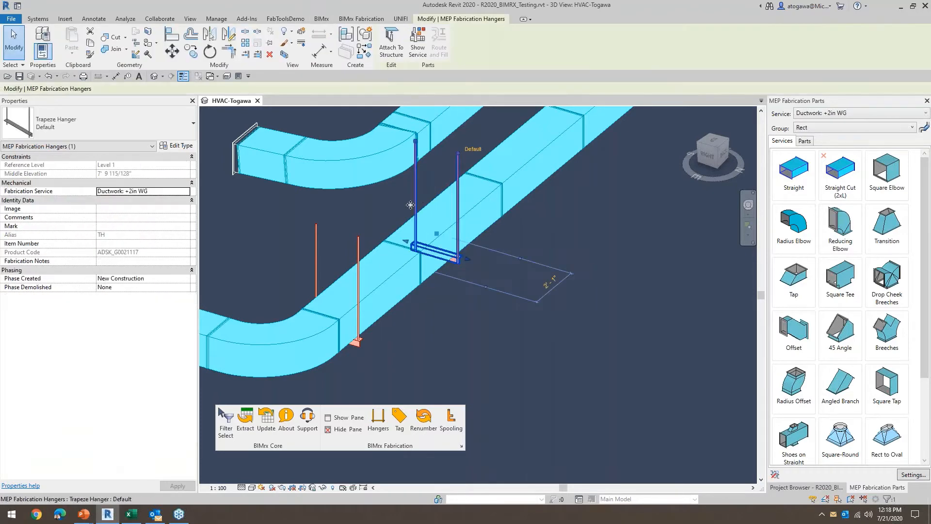
{"action": "left_click", "coordinate": [364, 226]}
{"action": "left_click", "coordinate": [316, 243]}
{"action": "key", "text": "Escape"}
Step: Narrow the section box so it encloses only the three stacked duct runs along the wing's inner side
{"action": "scroll", "coordinate": [404, 281], "scroll_direction": "down", "scroll_amount": 5}
{"action": "scroll", "coordinate": [403, 281], "scroll_direction": "down", "scroll_amount": 3}
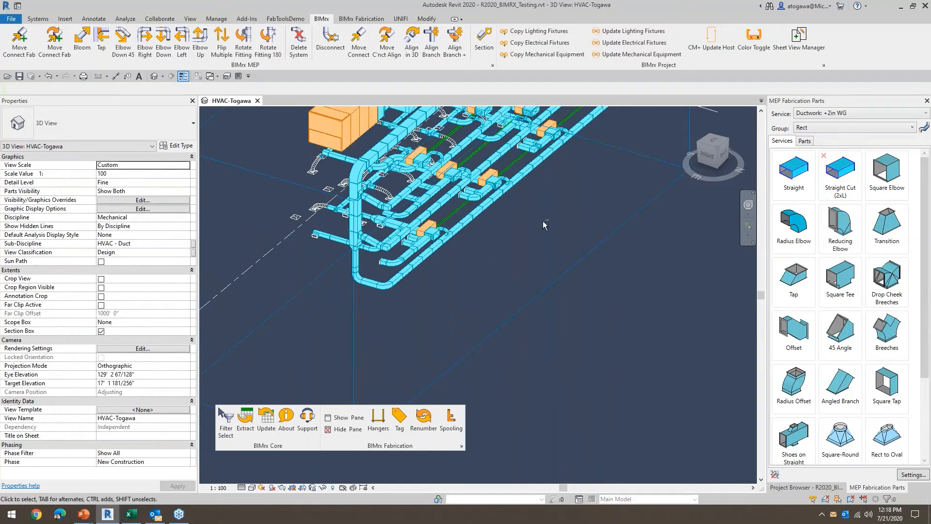
{"action": "middle_click_drag", "start_coordinate": [422, 247], "coordinate": [432, 252], "text": "shift"}
{"action": "scroll", "coordinate": [431, 249], "scroll_direction": "down", "scroll_amount": 2}
{"action": "left_click", "coordinate": [371, 234]}
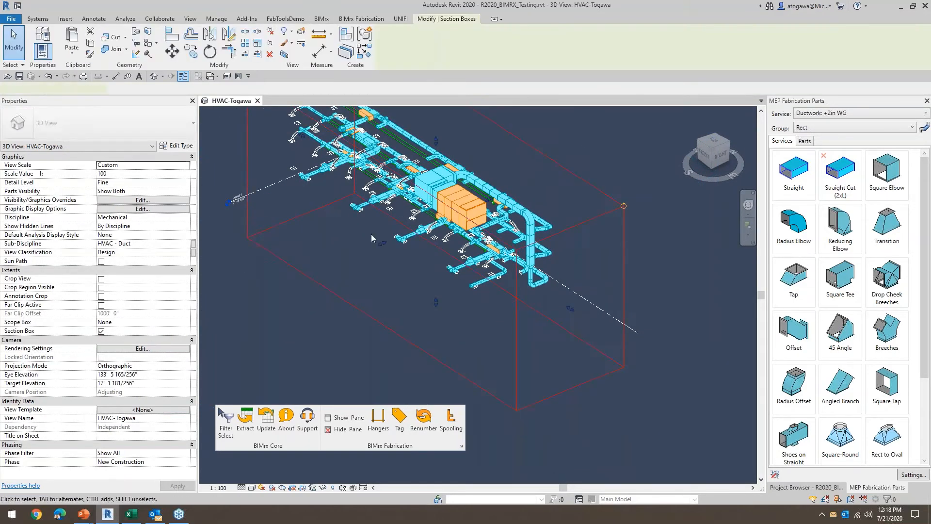
{"action": "left_click_drag", "start_coordinate": [382, 245], "coordinate": [475, 265]}
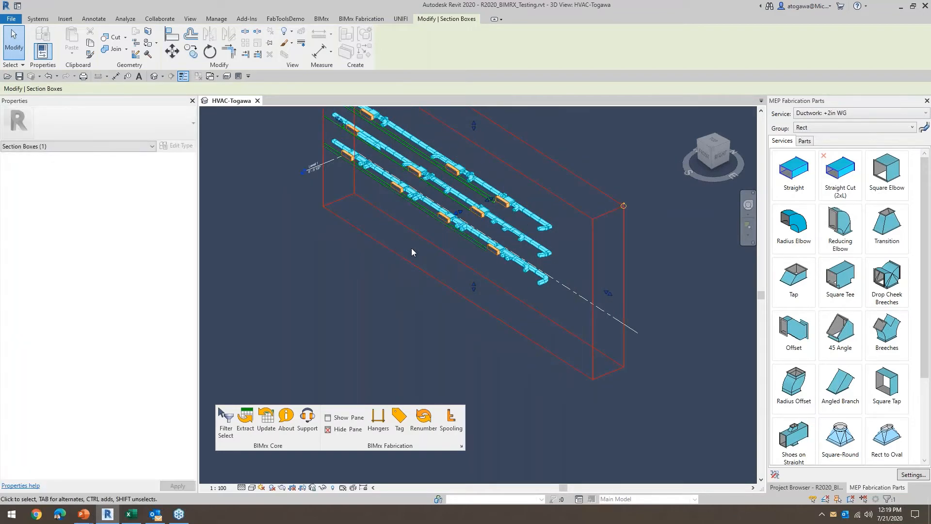
Step: Start BIMrx hanger placement with 6 ft in between and 1 ft from start, and select all three stacked duct runs and their piping
{"action": "left_click", "coordinate": [378, 418]}
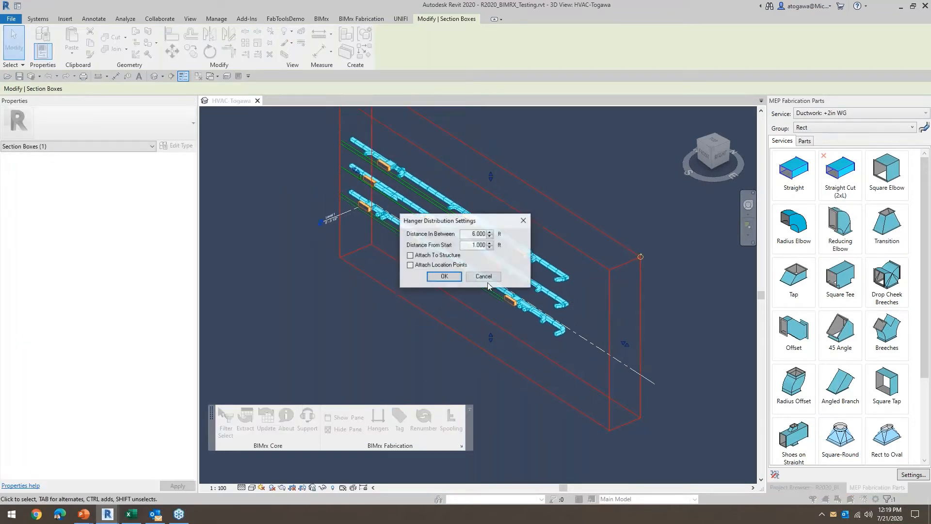
{"action": "left_click", "coordinate": [448, 275]}
{"action": "middle_click_drag", "start_coordinate": [341, 296], "coordinate": [237, 178], "text": "shift"}
{"action": "left_click_drag", "start_coordinate": [218, 163], "coordinate": [428, 273]}
{"action": "left_click_drag", "start_coordinate": [481, 295], "coordinate": [612, 342]}
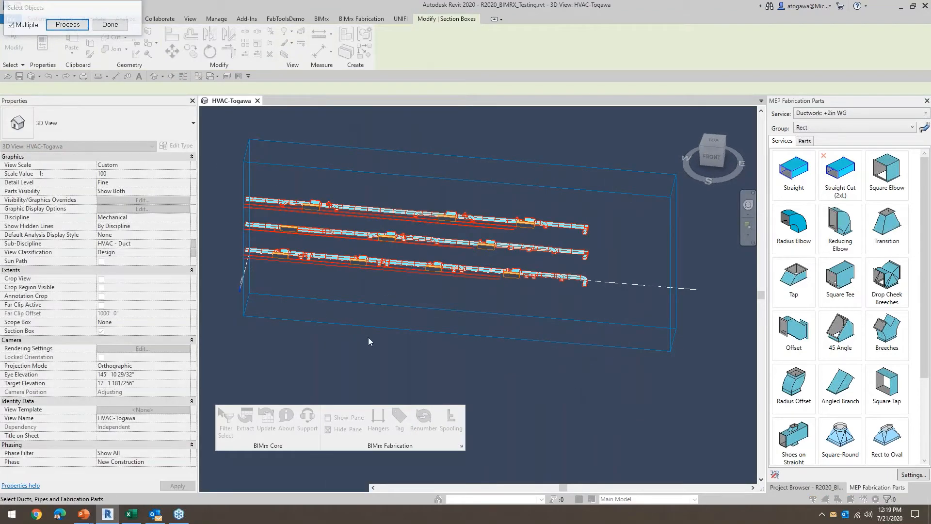
{"action": "scroll", "coordinate": [504, 278], "scroll_direction": "up", "scroll_amount": 2}
{"action": "scroll", "coordinate": [504, 277], "scroll_direction": "down", "scroll_amount": 2}
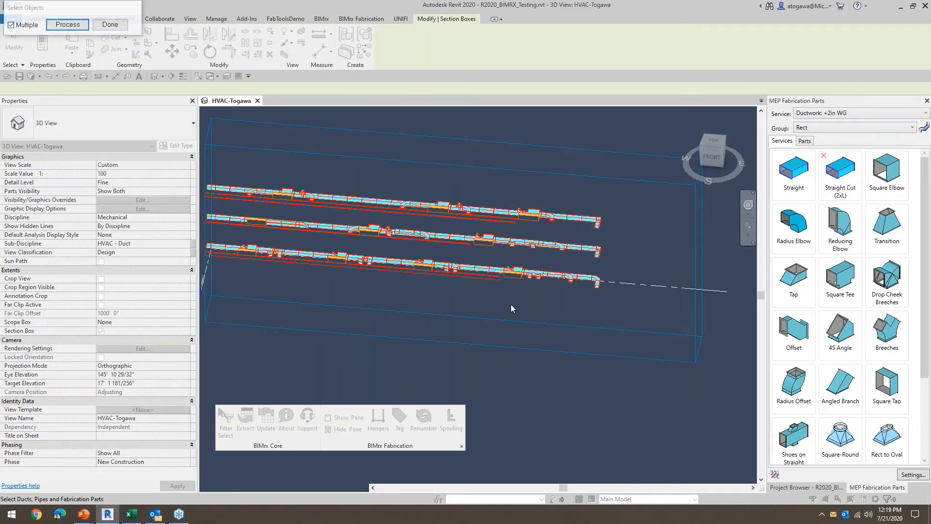
{"action": "middle_click_drag", "start_coordinate": [511, 304], "coordinate": [511, 291]}
{"action": "left_click_drag", "start_coordinate": [89, 10], "coordinate": [487, 148]}
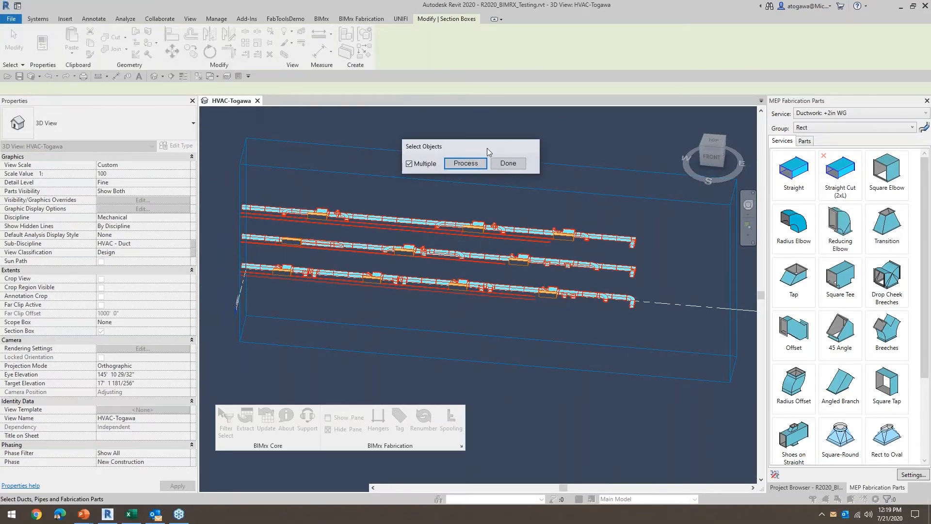
Step: Process the selection with Trapeze Hanger for the rectangular +2in WG ductwork and PVC Coat Std Clevis Hanger for the copper soldered piping
{"action": "left_click", "coordinate": [465, 163]}
{"action": "left_click", "coordinate": [371, 256]}
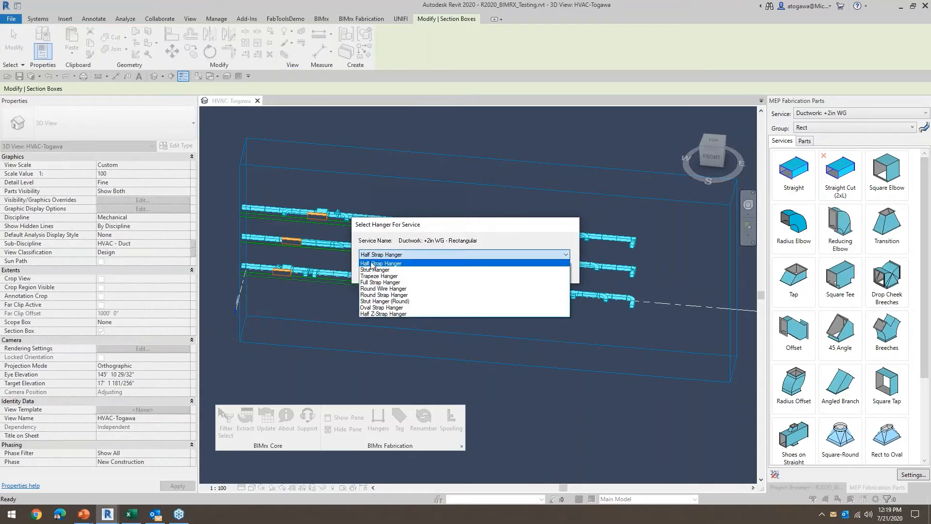
{"action": "left_click", "coordinate": [377, 275]}
{"action": "left_click", "coordinate": [516, 268]}
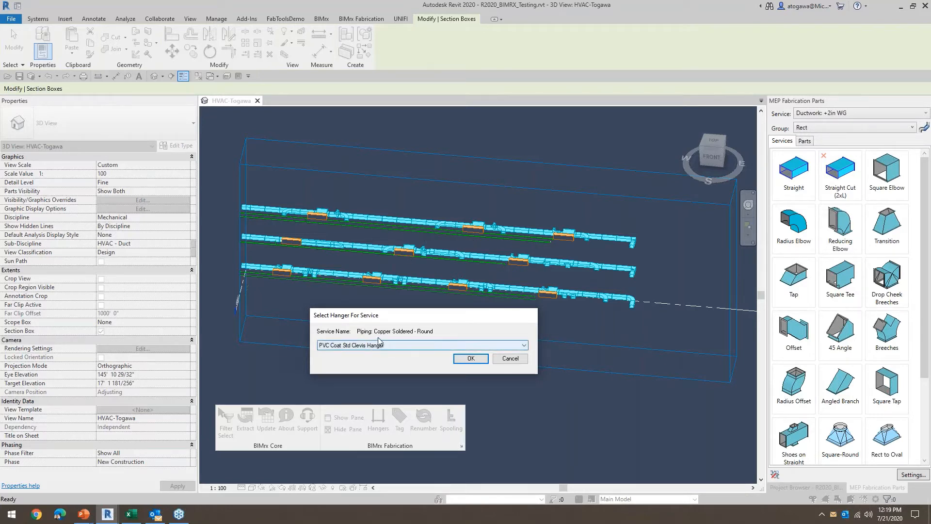
{"action": "left_click", "coordinate": [403, 345]}
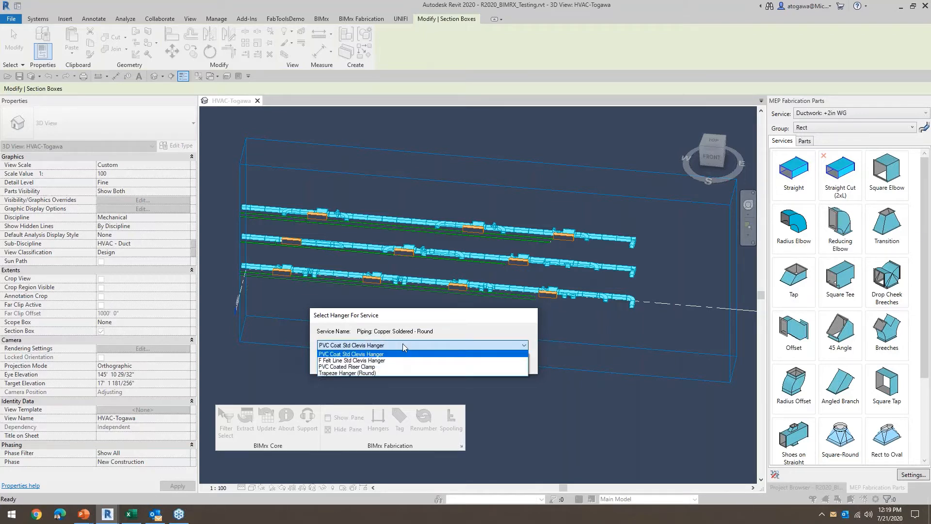
{"action": "left_click", "coordinate": [369, 354]}
{"action": "left_click", "coordinate": [466, 359]}
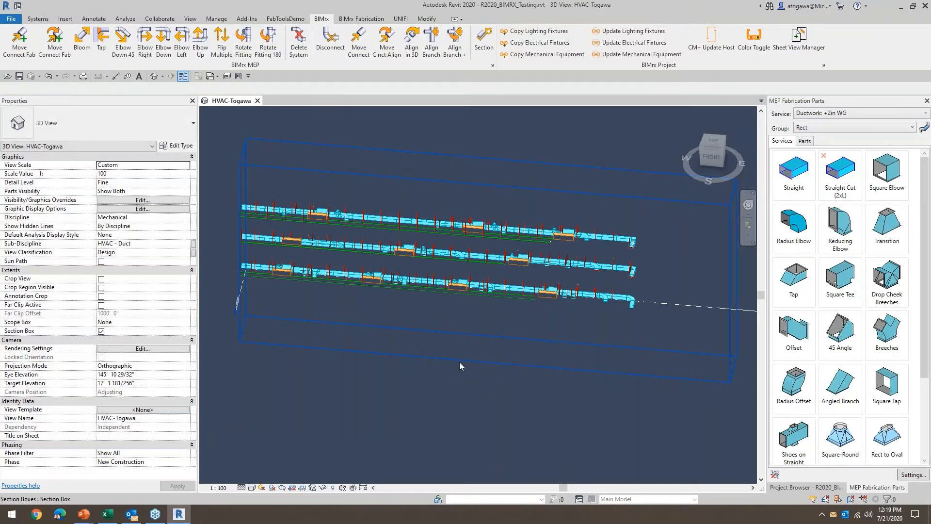
Step: Inspect the trapeze hangers along the duct runs and the clevis hangers on the piping beside them
{"action": "middle_click_drag", "start_coordinate": [543, 328], "coordinate": [468, 329], "text": "shift"}
{"action": "scroll", "coordinate": [536, 348], "scroll_direction": "up", "scroll_amount": 3}
{"action": "scroll", "coordinate": [537, 349], "scroll_direction": "up", "scroll_amount": 2}
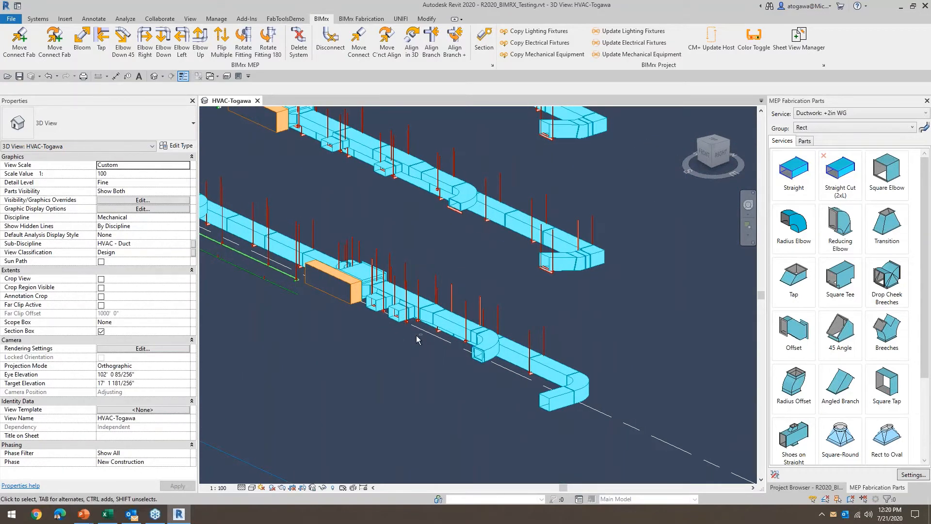
{"action": "scroll", "coordinate": [406, 326], "scroll_direction": "up", "scroll_amount": 2}
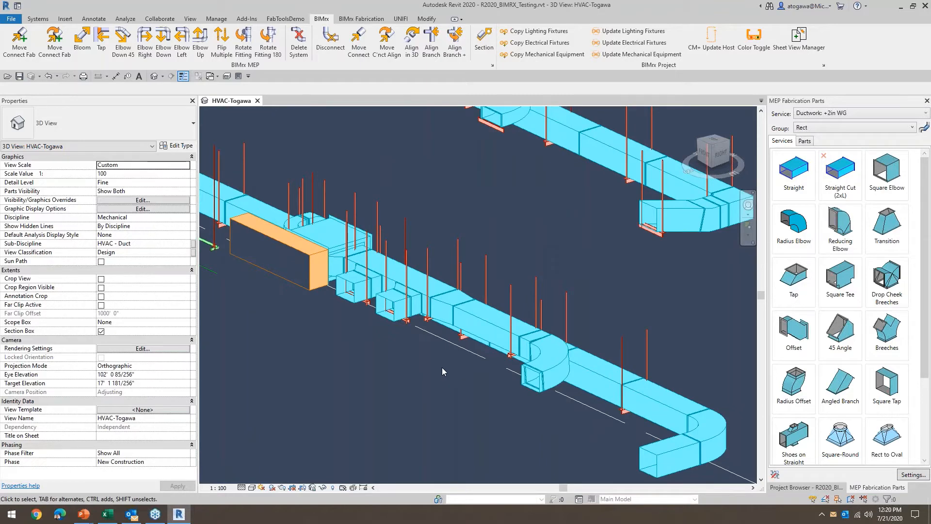
{"action": "middle_click_drag", "start_coordinate": [429, 369], "coordinate": [532, 393], "text": "shift"}
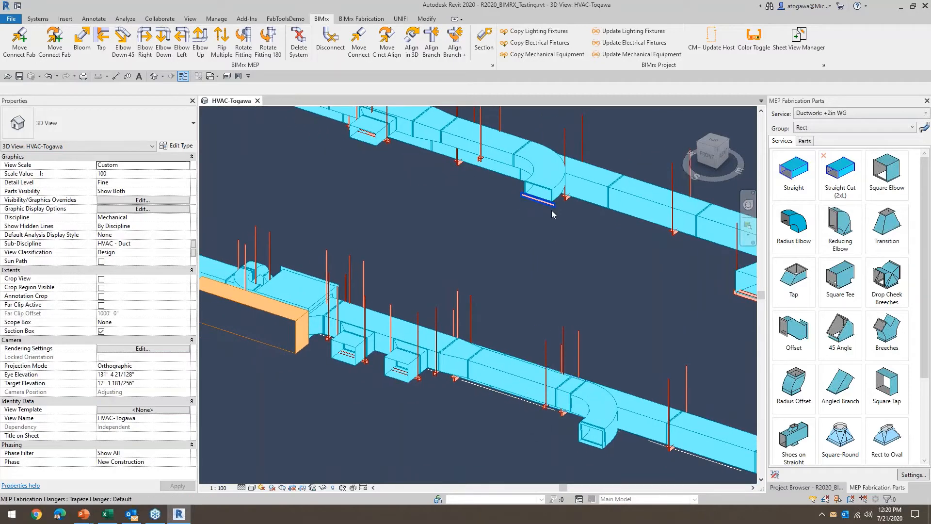
{"action": "scroll", "coordinate": [551, 210], "scroll_direction": "down", "scroll_amount": 2}
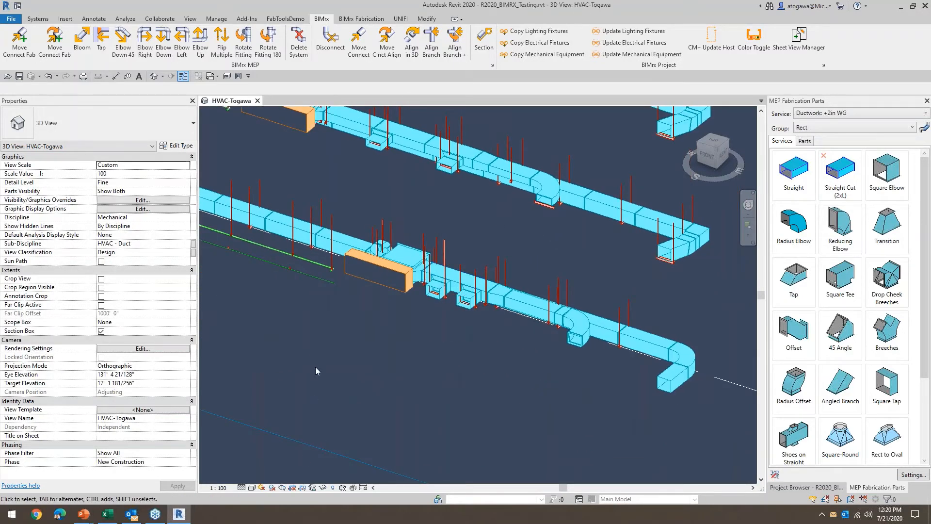
{"action": "scroll", "coordinate": [315, 367], "scroll_direction": "up", "scroll_amount": 5}
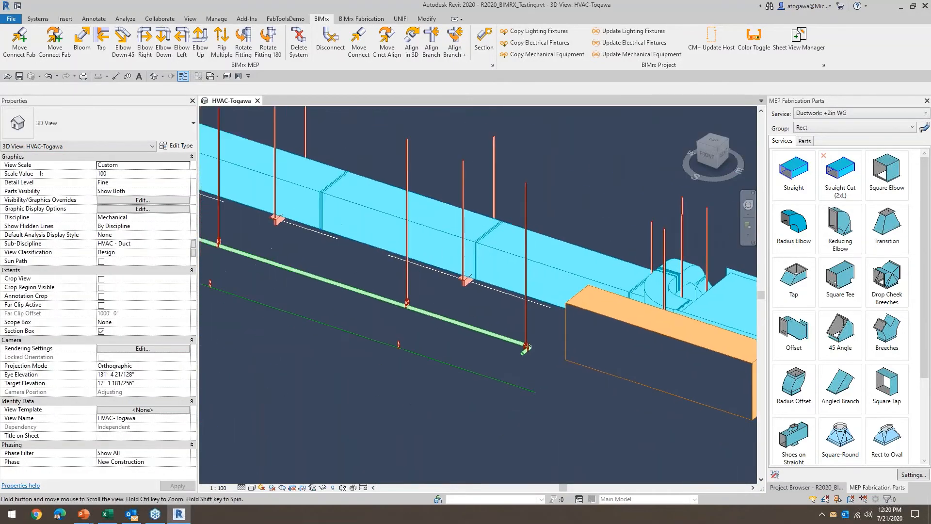
{"action": "scroll", "coordinate": [524, 352], "scroll_direction": "up", "scroll_amount": 5}
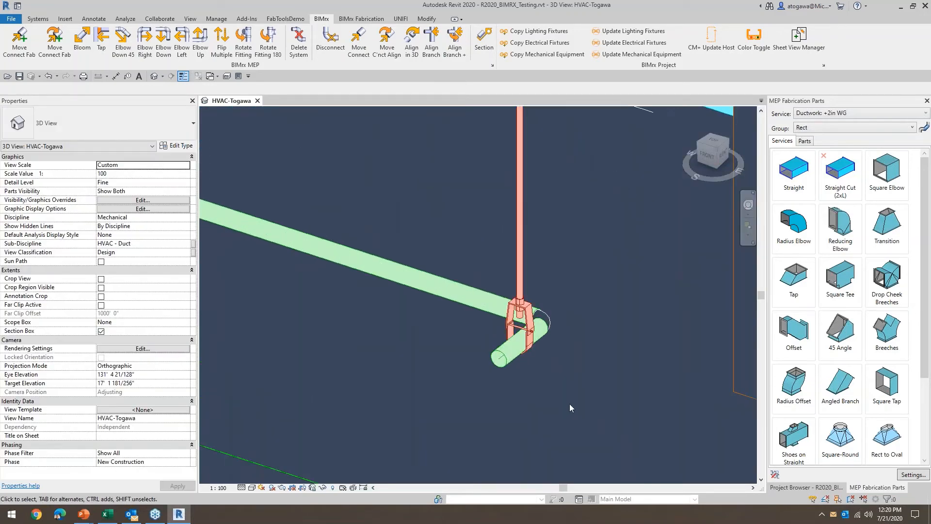
{"action": "scroll", "coordinate": [570, 404], "scroll_direction": "down", "scroll_amount": 6}
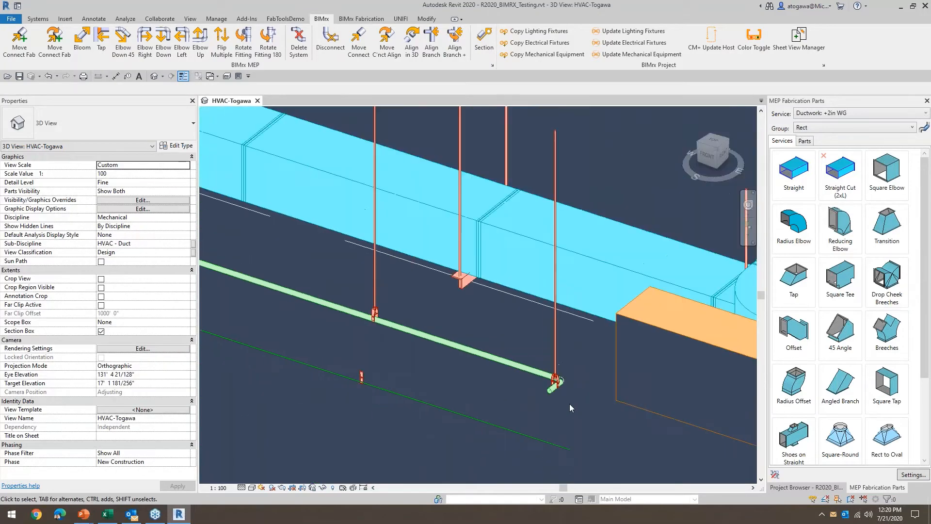
{"action": "scroll", "coordinate": [569, 404], "scroll_direction": "down", "scroll_amount": 5}
{"action": "scroll", "coordinate": [482, 353], "scroll_direction": "up", "scroll_amount": 5}
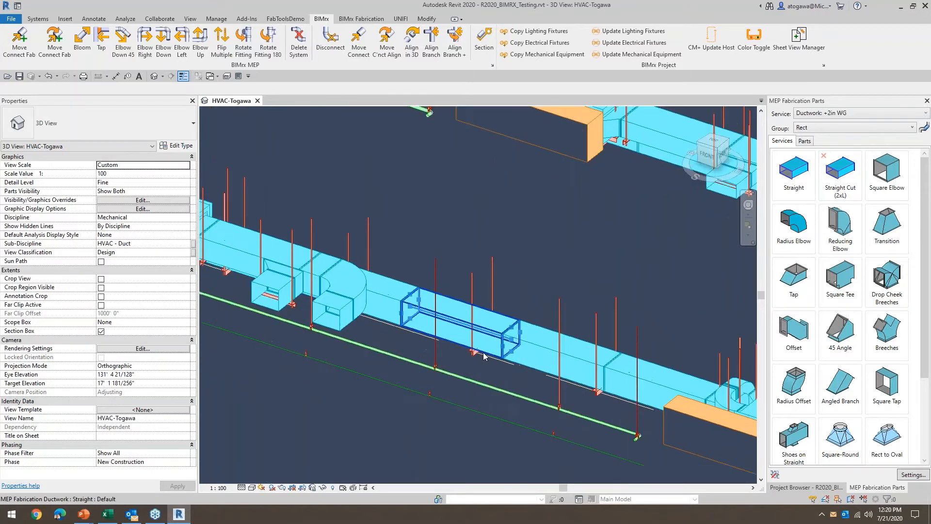
Step: Shift one trapeze hanger along its straight duct on the lowest run to 2'-0" on its dimension, and review the three runs
{"action": "left_click", "coordinate": [461, 236]}
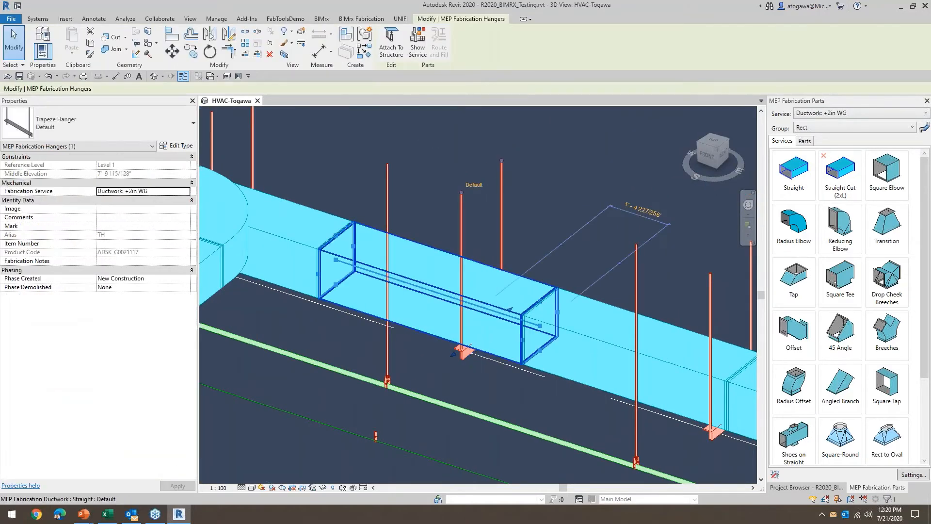
{"action": "left_click_drag", "start_coordinate": [478, 308], "coordinate": [454, 301]}
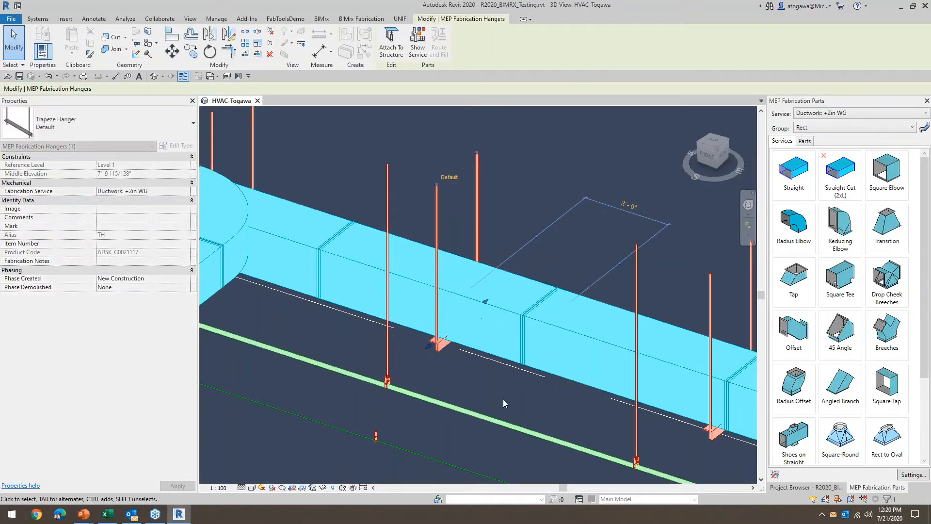
{"action": "left_click", "coordinate": [501, 396]}
{"action": "scroll", "coordinate": [490, 371], "scroll_direction": "down", "scroll_amount": 3}
{"action": "scroll", "coordinate": [490, 371], "scroll_direction": "down", "scroll_amount": 3}
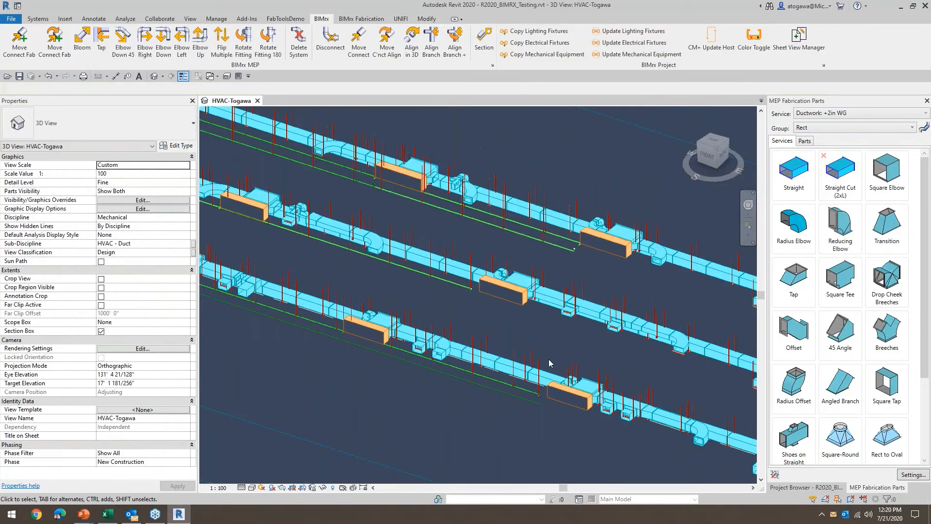
{"action": "scroll", "coordinate": [551, 364], "scroll_direction": "down", "scroll_amount": 2}
{"action": "middle_click_drag", "start_coordinate": [625, 370], "coordinate": [502, 308], "text": "shift"}
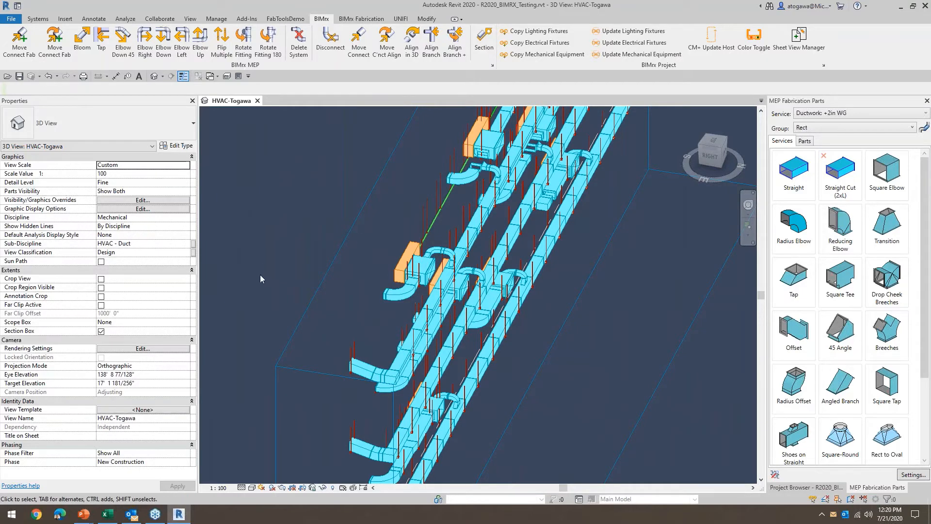
Step: Enlarge the section box to include the large duct riser, branch ducts and air terminals around the end of the runs
{"action": "left_click", "coordinate": [361, 19]}
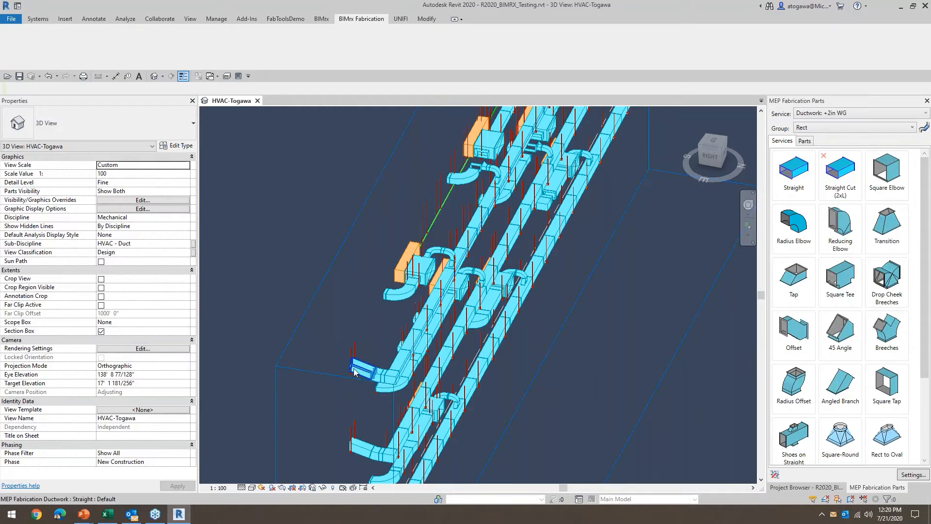
{"action": "middle_click_drag", "start_coordinate": [354, 371], "coordinate": [341, 299]}
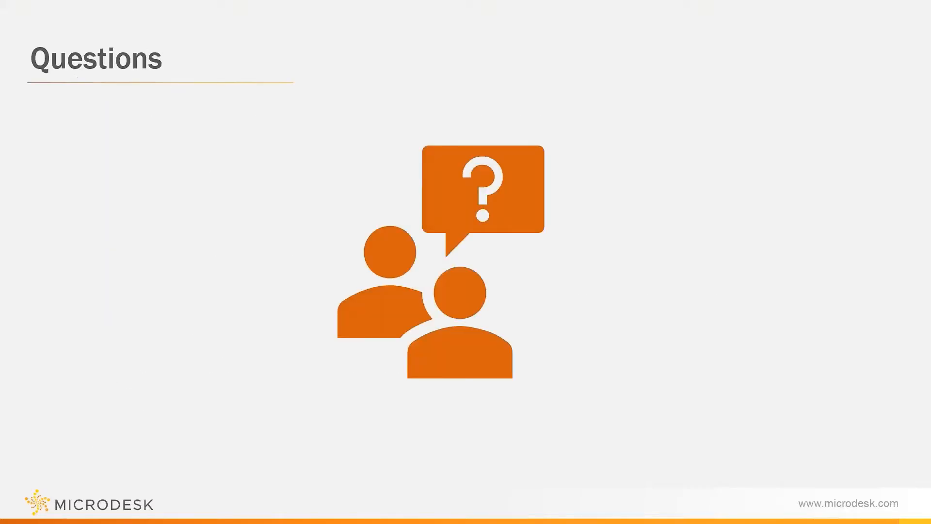
{"action": "key", "text": "alt+Tab"}
{"action": "middle_click_drag", "start_coordinate": [524, 346], "coordinate": [489, 345], "text": "shift"}
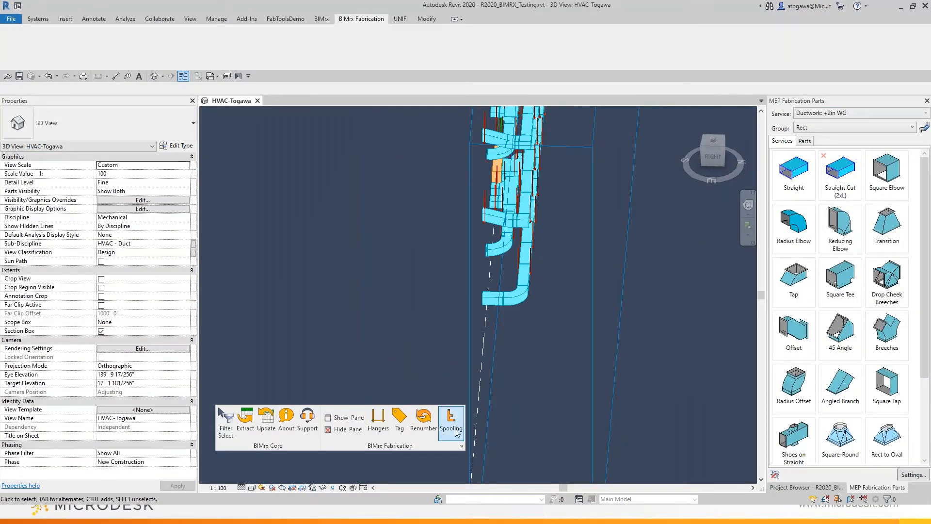
{"action": "middle_click_drag", "start_coordinate": [434, 274], "coordinate": [480, 213], "text": "shift"}
{"action": "left_click", "coordinate": [507, 263]}
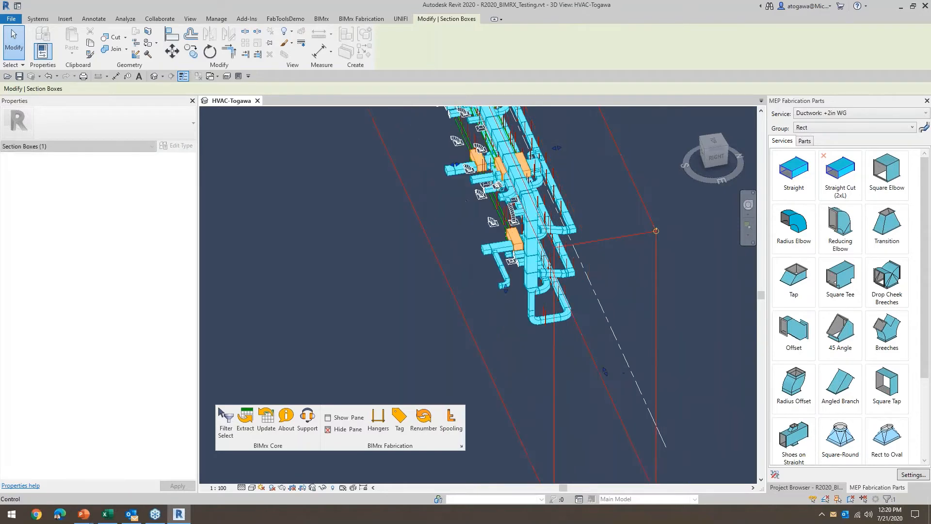
{"action": "scroll", "coordinate": [572, 341], "scroll_direction": "up", "scroll_amount": 5}
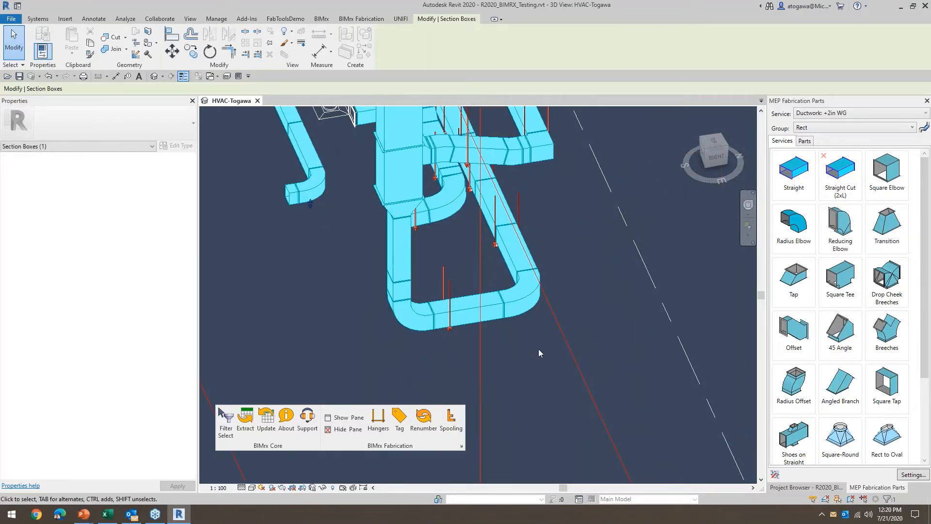
{"action": "middle_click_drag", "start_coordinate": [512, 350], "coordinate": [427, 398], "text": "shift"}
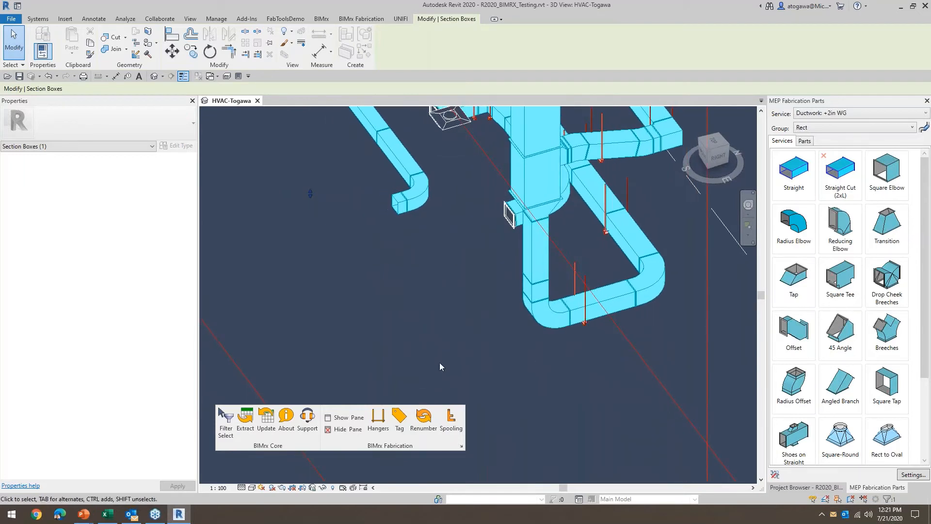
{"action": "scroll", "coordinate": [440, 362], "scroll_direction": "down", "scroll_amount": 3}
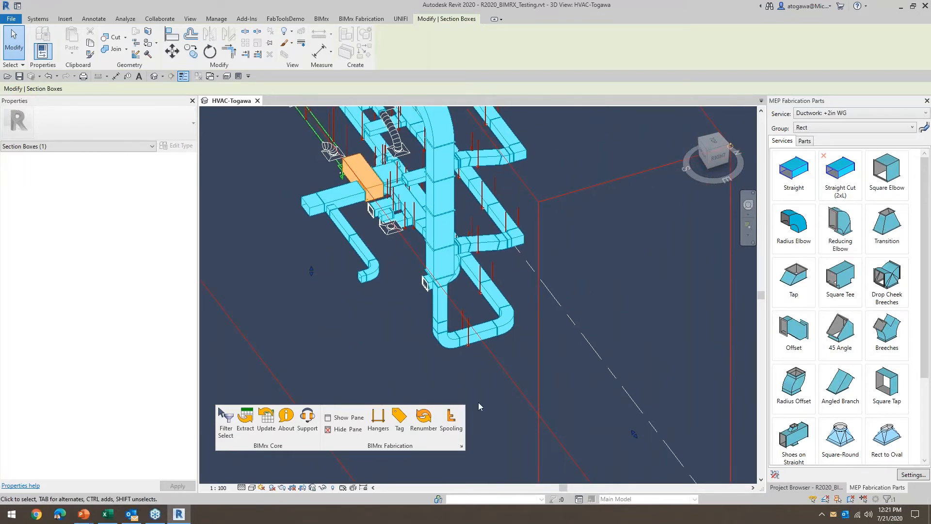
Step: Open the BIMrx Spool Manager, narrow its window and place it clear of the ducts, and review the views available for spools
{"action": "left_click", "coordinate": [452, 418]}
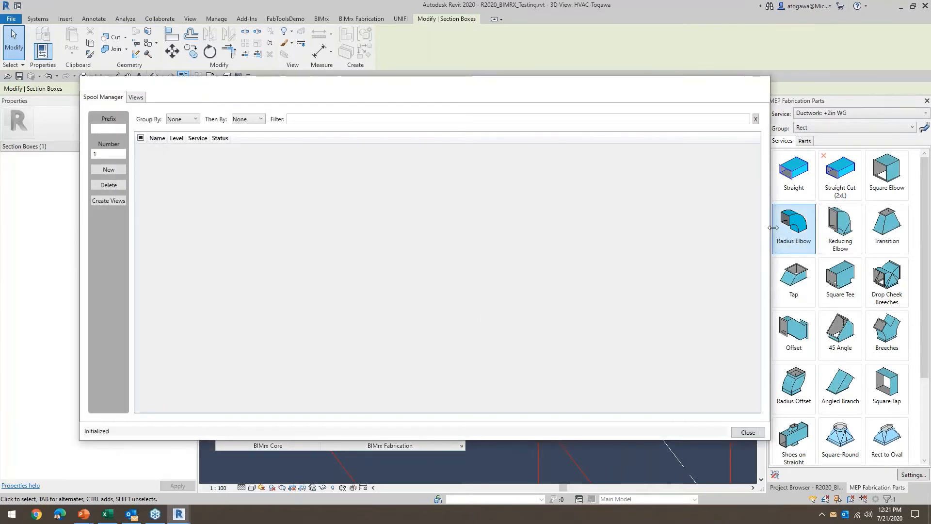
{"action": "left_click_drag", "start_coordinate": [773, 227], "coordinate": [334, 227]}
{"action": "left_click_drag", "start_coordinate": [260, 77], "coordinate": [626, 107]}
{"action": "left_click_drag", "start_coordinate": [261, 113], "coordinate": [803, 48]}
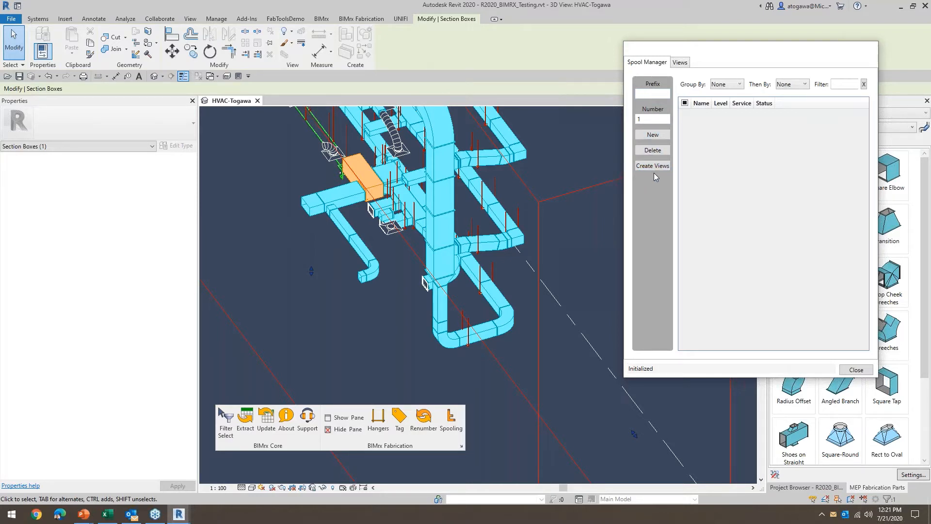
{"action": "left_click", "coordinate": [681, 63]}
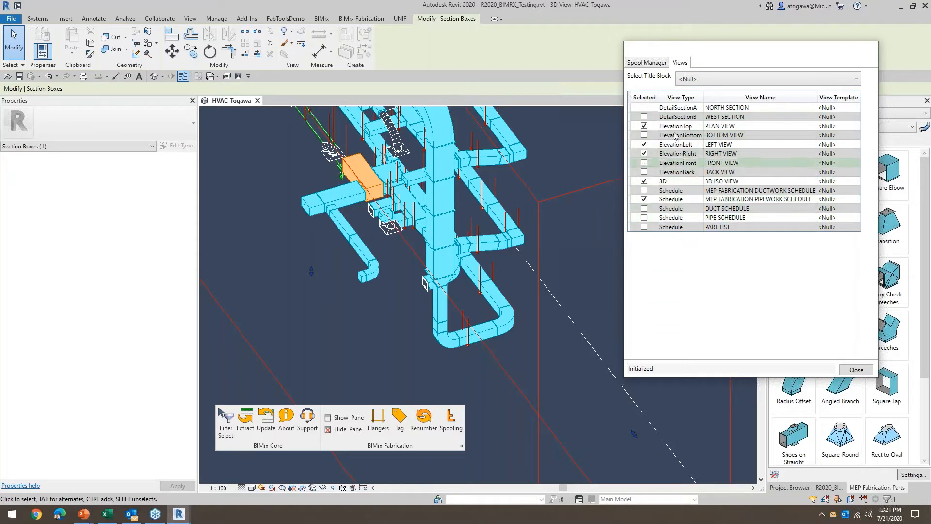
Step: Set the spool prefix to AT and create spool number 1 from the vertical duct, elbow, adjoining straight and hanger below the riser
{"action": "left_click", "coordinate": [647, 63]}
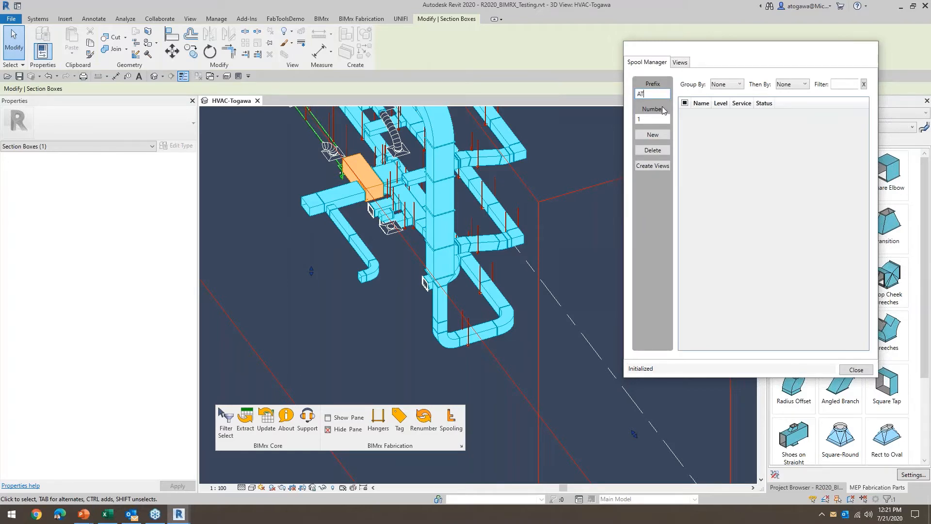
{"action": "scroll", "coordinate": [451, 356], "scroll_direction": "up", "scroll_amount": 4}
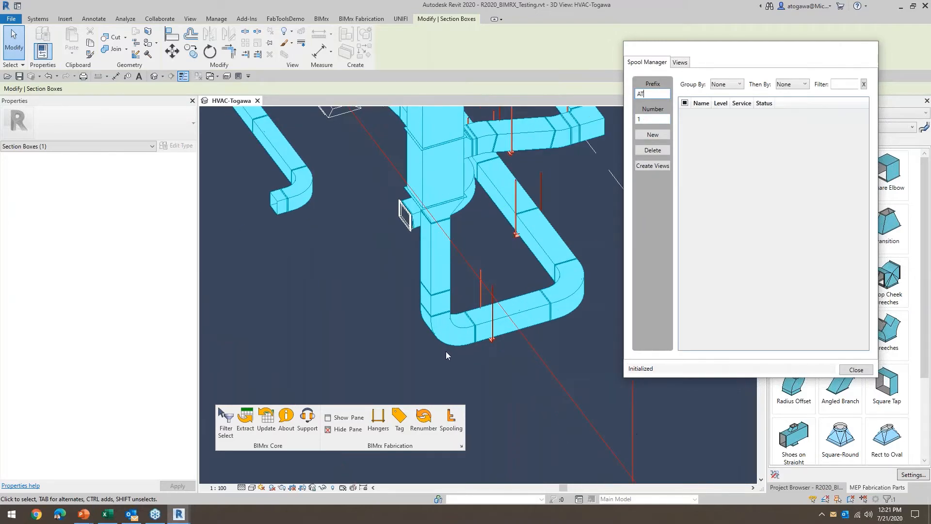
{"action": "left_click_drag", "start_coordinate": [371, 273], "coordinate": [379, 296]}
{"action": "left_click_drag", "start_coordinate": [485, 250], "coordinate": [410, 326]}
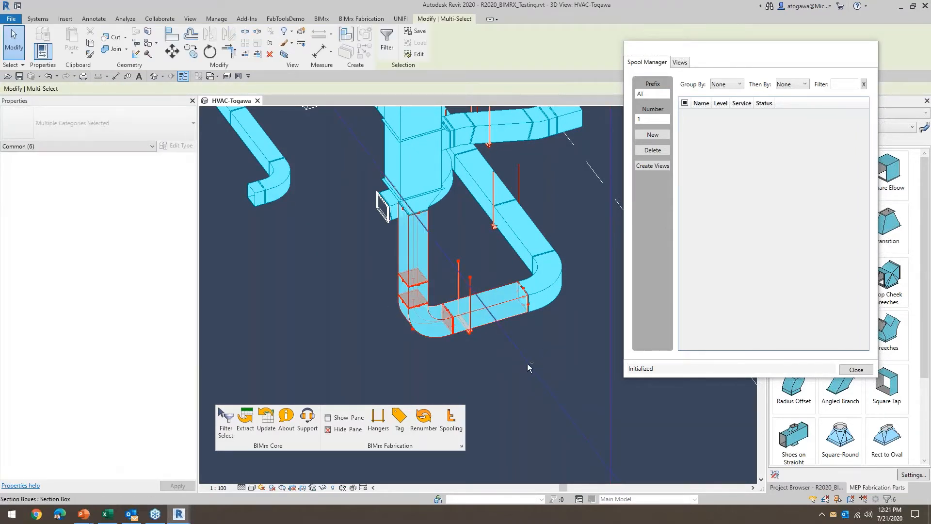
{"action": "left_click", "coordinate": [651, 136]}
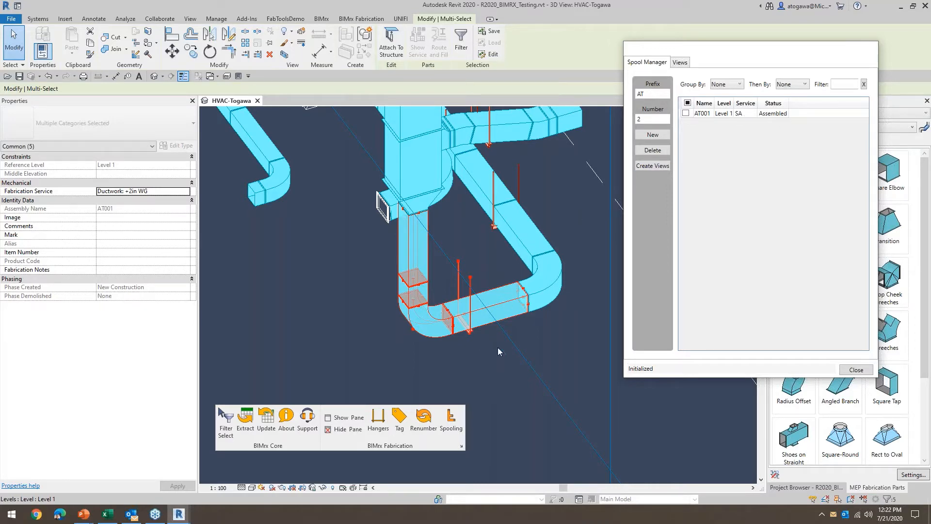
Step: Clear the selection and inspect the new spool assembly below the riser as one highlighted unit
{"action": "left_click", "coordinate": [461, 372]}
{"action": "scroll", "coordinate": [471, 342], "scroll_direction": "up", "scroll_amount": 3}
{"action": "middle_click_drag", "start_coordinate": [473, 332], "coordinate": [448, 324]}
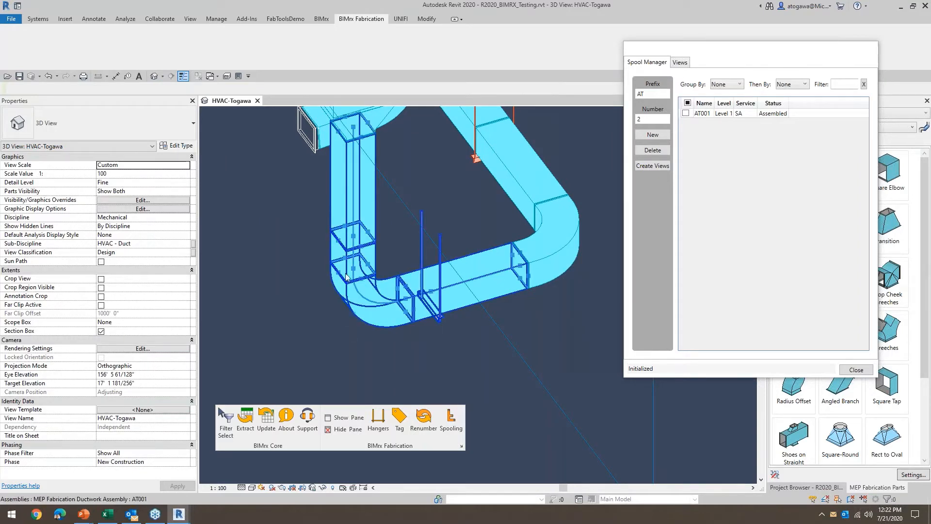
Step: Create spool number 2 from the elbow next to spool AT001 together with its adjoining straights and hanger, and clear the selection
{"action": "scroll", "coordinate": [406, 350], "scroll_direction": "up", "scroll_amount": 3}
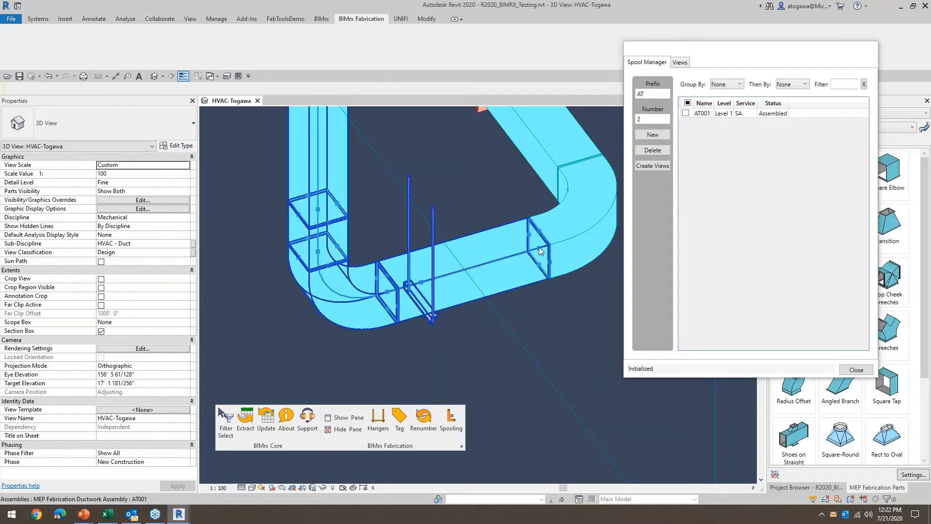
{"action": "scroll", "coordinate": [494, 327], "scroll_direction": "up", "scroll_amount": 6}
{"action": "scroll", "coordinate": [585, 235], "scroll_direction": "down", "scroll_amount": 5}
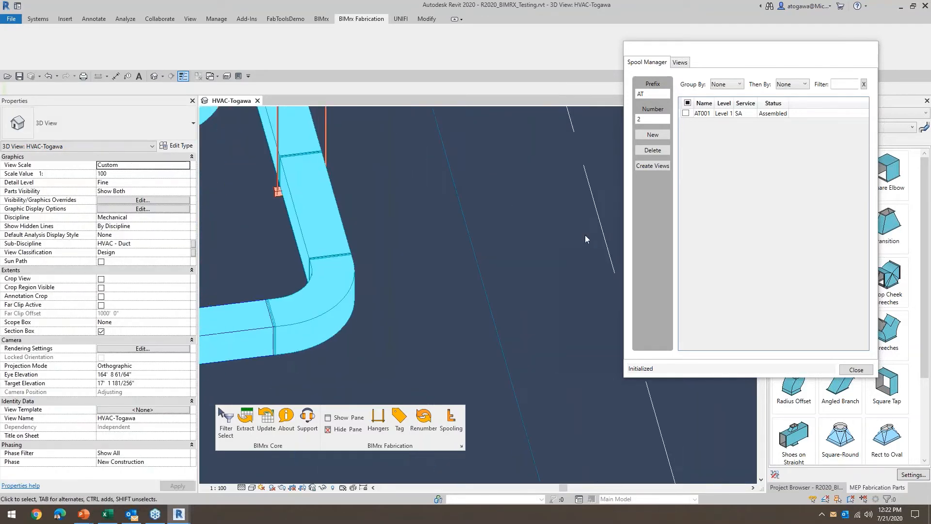
{"action": "left_click_drag", "start_coordinate": [474, 287], "coordinate": [415, 167]}
{"action": "left_click", "coordinate": [653, 136]}
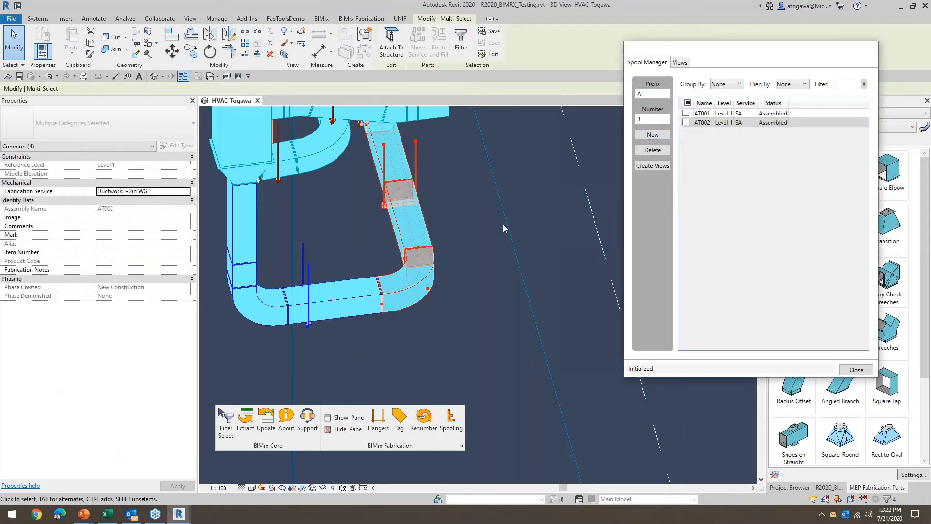
{"action": "left_click", "coordinate": [469, 243]}
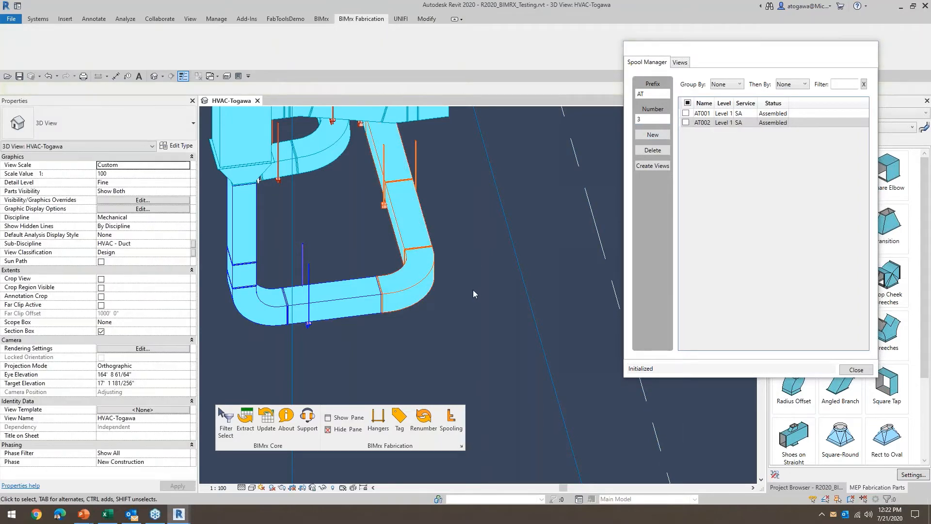
Step: Create spool number 3 from adjoining straight ducts and their hangers midway along the long Level 1 run
{"action": "scroll", "coordinate": [469, 322], "scroll_direction": "up", "scroll_amount": 5}
{"action": "middle_click_drag", "start_coordinate": [320, 250], "coordinate": [483, 247]}
{"action": "scroll", "coordinate": [518, 277], "scroll_direction": "down", "scroll_amount": 2}
{"action": "scroll", "coordinate": [482, 297], "scroll_direction": "up", "scroll_amount": 3}
{"action": "left_click_drag", "start_coordinate": [536, 206], "coordinate": [431, 309]}
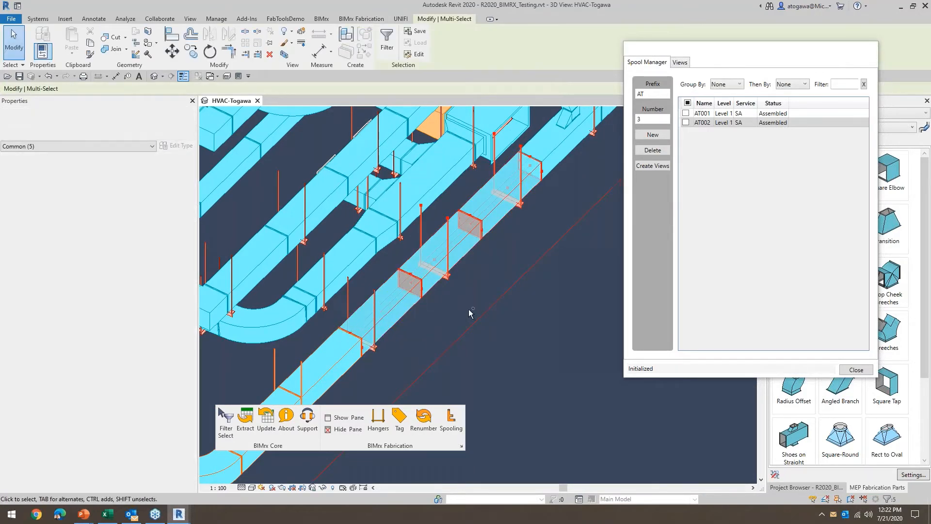
{"action": "left_click", "coordinate": [653, 134]}
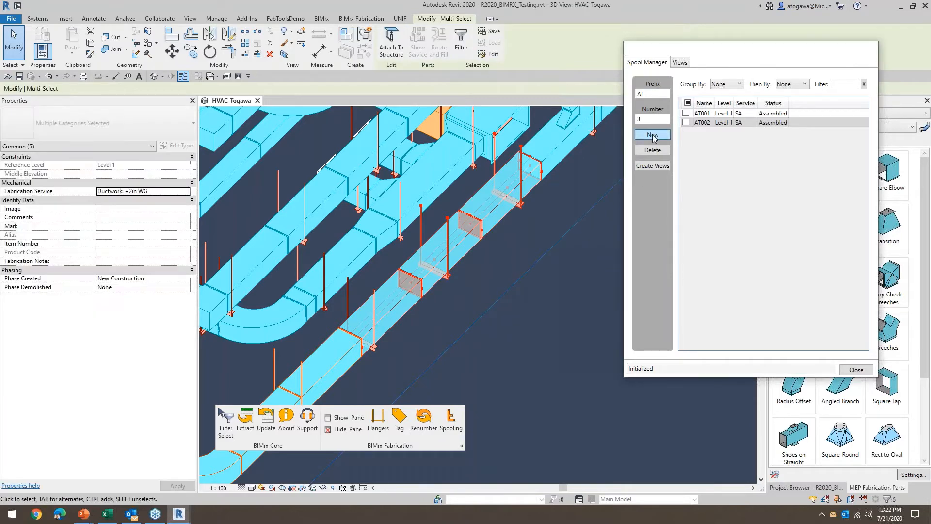
Step: Create spool number 4 from straight ducts and hangers on the long Level 2 run
{"action": "scroll", "coordinate": [426, 217], "scroll_direction": "down", "scroll_amount": 3}
{"action": "middle_click_drag", "start_coordinate": [426, 217], "coordinate": [512, 199], "text": "shift"}
{"action": "scroll", "coordinate": [529, 238], "scroll_direction": "up", "scroll_amount": 3}
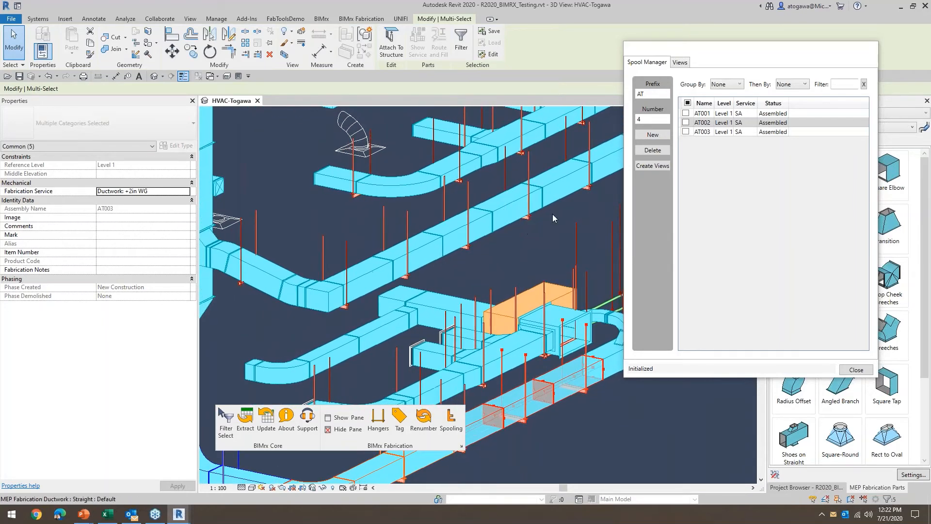
{"action": "left_click_drag", "start_coordinate": [604, 182], "coordinate": [525, 223]}
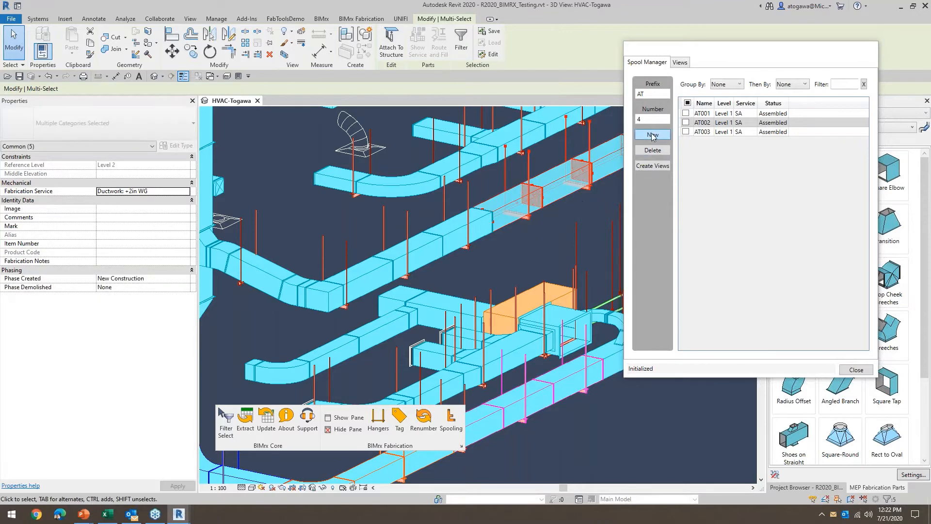
{"action": "left_click", "coordinate": [653, 134]}
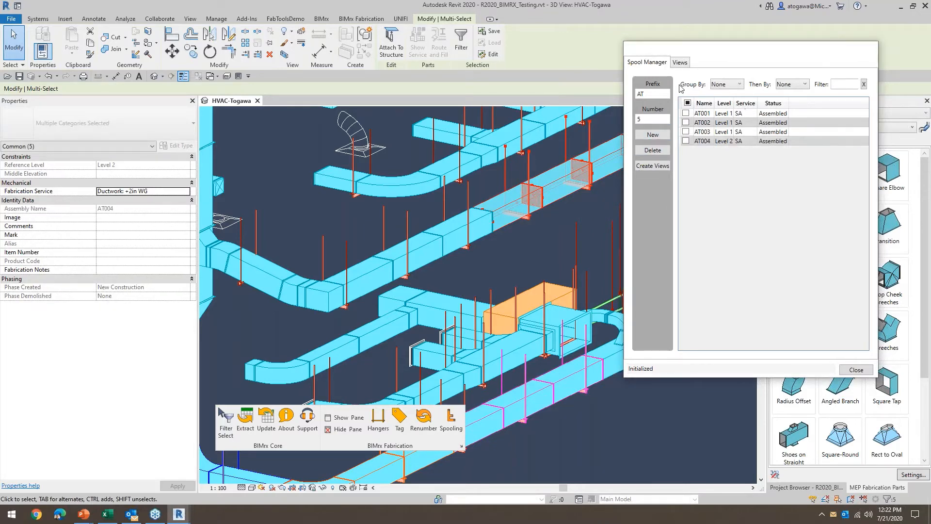
Step: Reposition and widen the Spool Manager window, group the spools by Level and review the Level 1 group
{"action": "left_click_drag", "start_coordinate": [669, 49], "coordinate": [420, 115]}
{"action": "left_click_drag", "start_coordinate": [629, 220], "coordinate": [788, 216]}
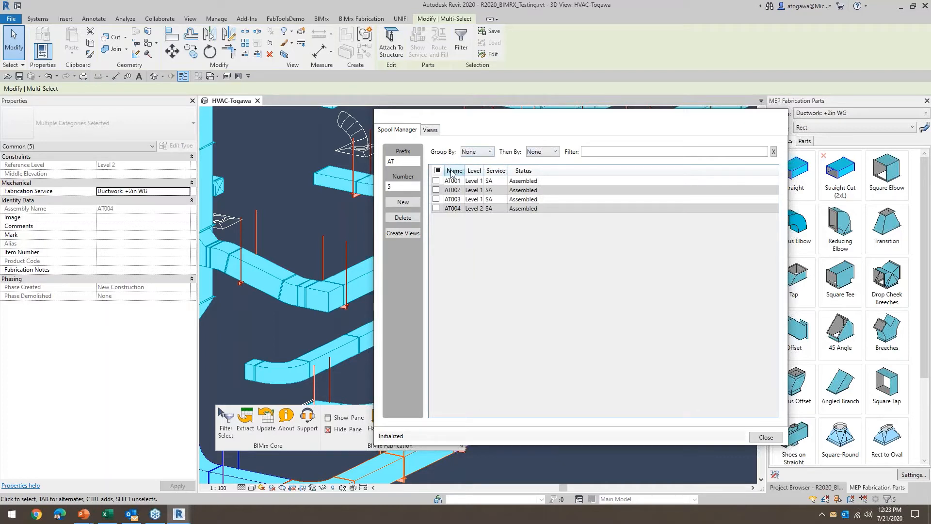
{"action": "left_click", "coordinate": [484, 155]}
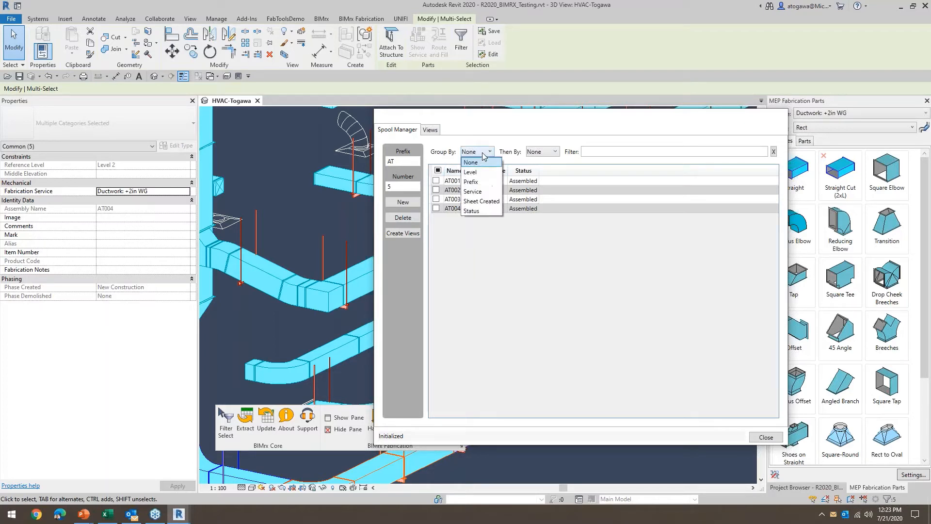
{"action": "left_click", "coordinate": [470, 171]}
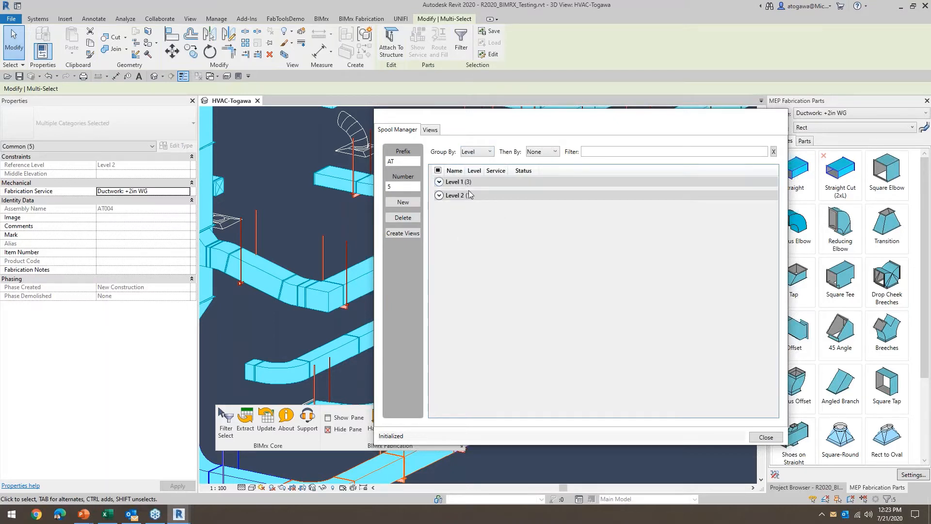
{"action": "left_click", "coordinate": [439, 182]}
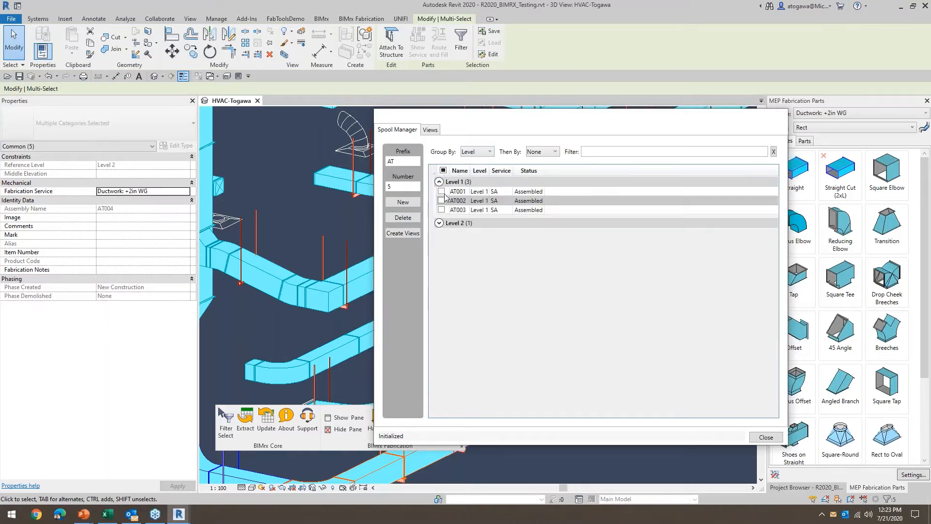
{"action": "left_click", "coordinate": [439, 182]}
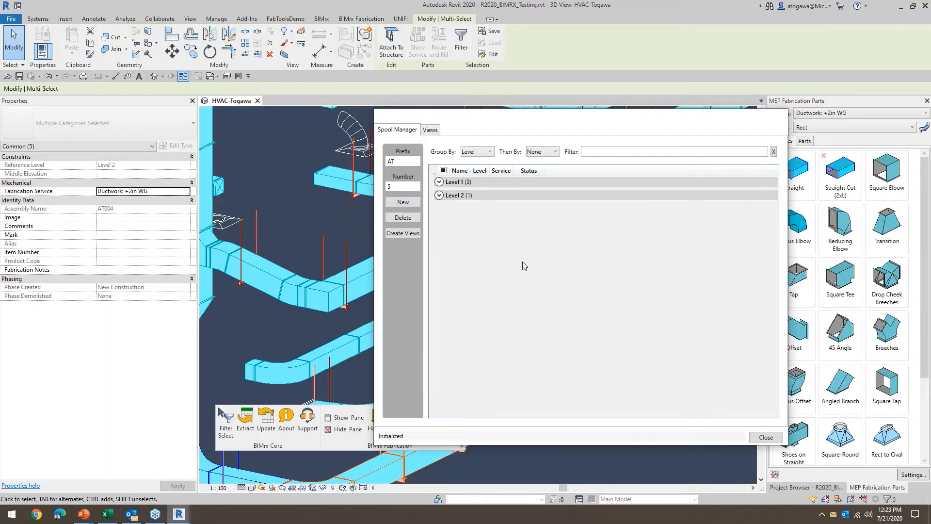
Step: Subgroup the spools by Service and review the SA spools under Level 1
{"action": "left_click", "coordinate": [541, 153]}
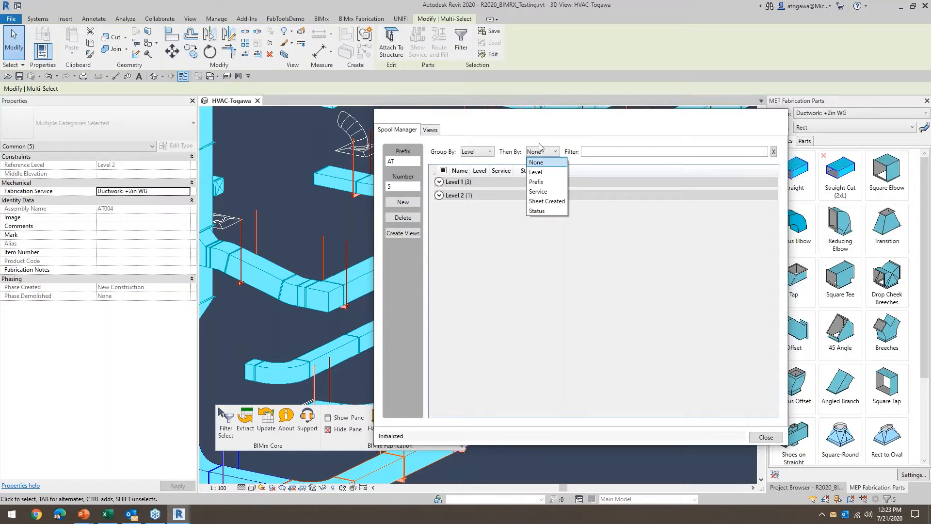
{"action": "left_click", "coordinate": [538, 192]}
{"action": "left_click", "coordinate": [439, 183]}
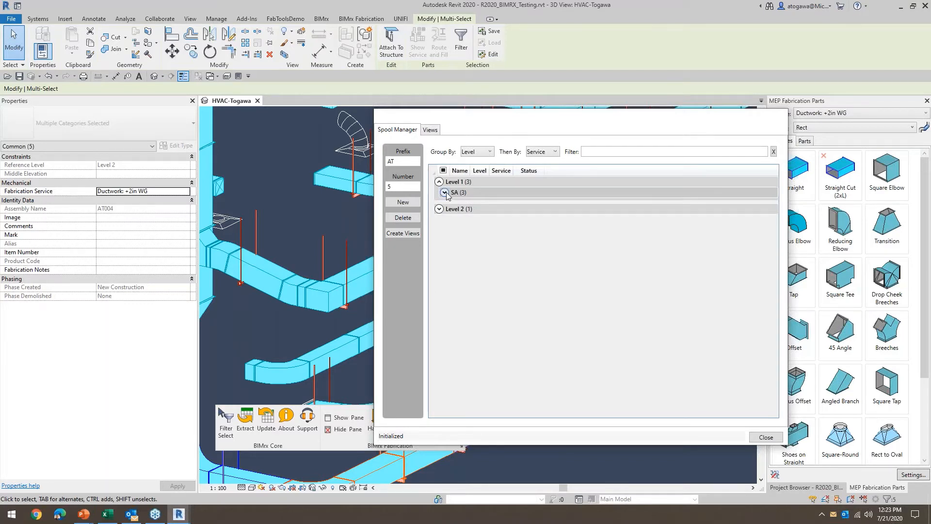
{"action": "left_click", "coordinate": [444, 192]}
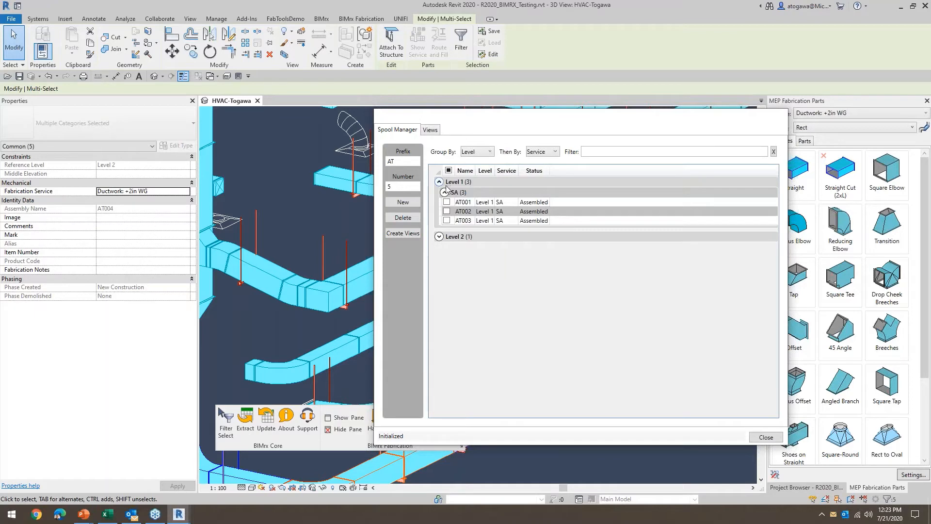
Step: Remove both grouping levels from the spool list by setting them to None
{"action": "left_click", "coordinate": [488, 151]}
{"action": "left_click", "coordinate": [478, 162]}
{"action": "left_click", "coordinate": [551, 152]}
{"action": "left_click", "coordinate": [536, 162]}
Step: Filter the spool list by at001, then clear the filter
{"action": "left_click", "coordinate": [609, 152]}
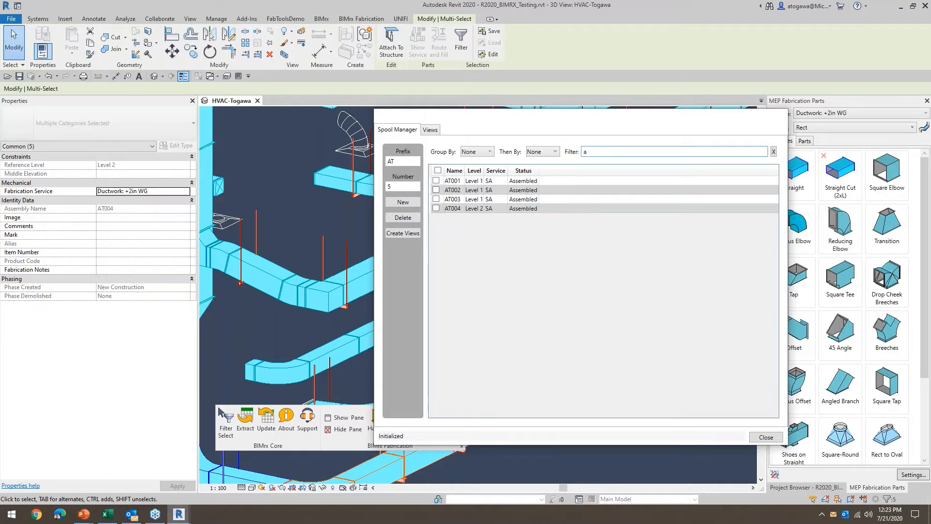
{"action": "type", "text": "at001"}
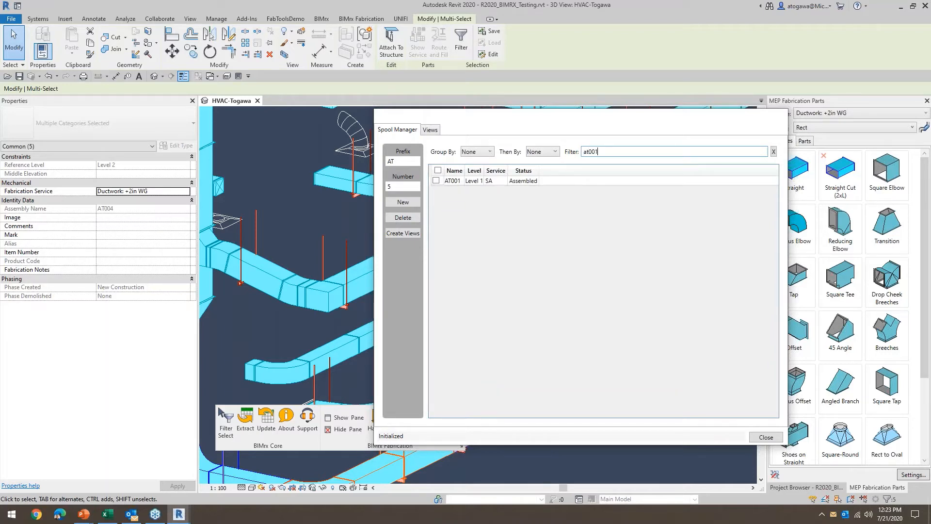
{"action": "key", "text": "BackSpace"}
{"action": "key", "text": "BackSpace"}
{"action": "type", "text": "001"}
{"action": "key", "text": "BackSpace"}
{"action": "key", "text": "BackSpace"}
{"action": "key", "text": "BackSpace"}
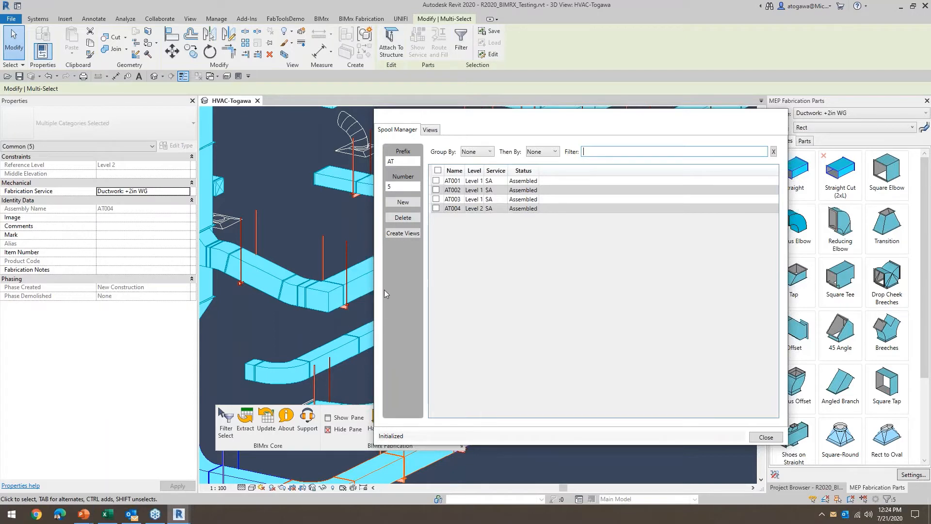
Step: Set the title block for the spool sheets to B 11 x 17 Horizontal
{"action": "left_click", "coordinate": [430, 130]}
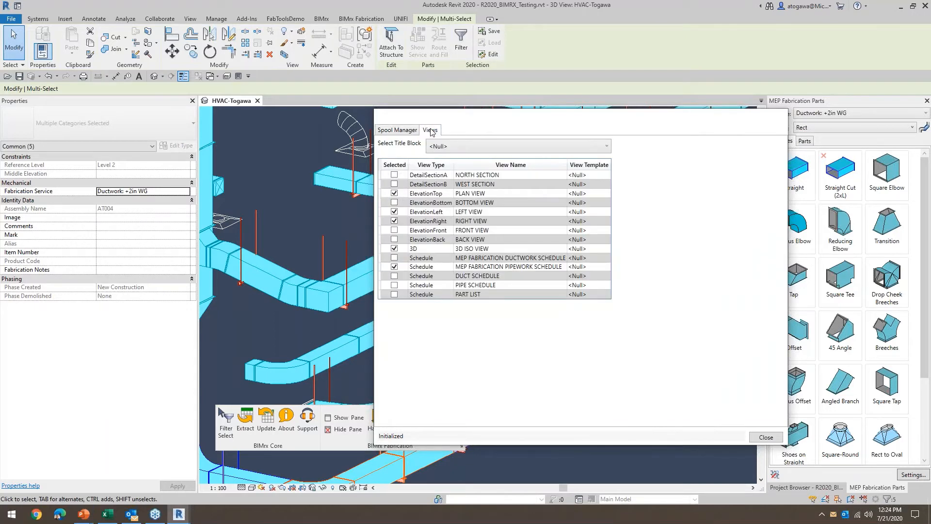
{"action": "left_click", "coordinate": [447, 145]}
{"action": "left_click", "coordinate": [451, 158]}
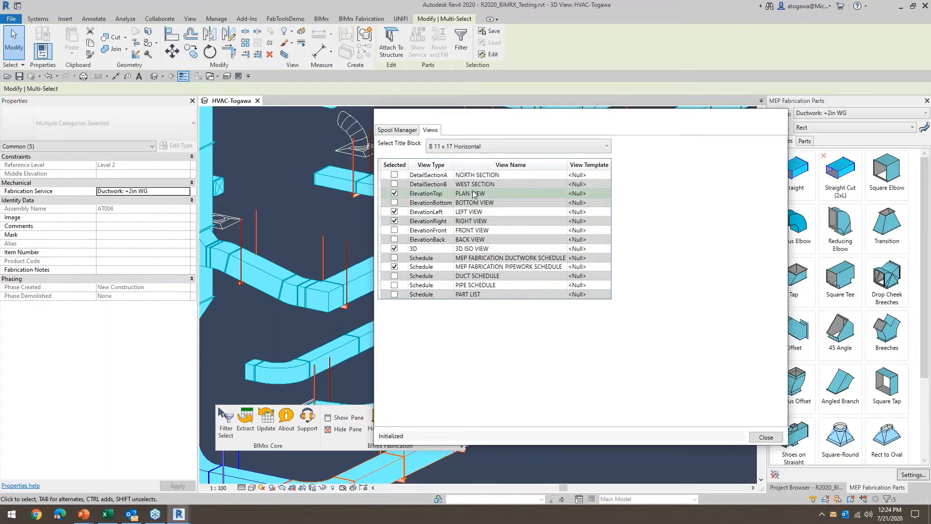
Step: Exclude the left view, right view and MEP Fabrication Pipework Schedule from the spool views, and include the MEP Fabrication Ductwork Schedule
{"action": "left_click", "coordinate": [395, 212]}
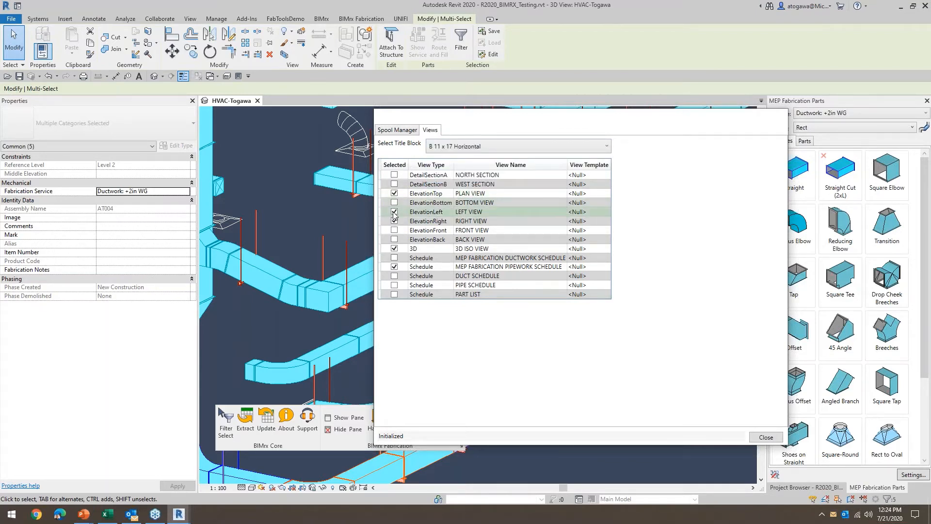
{"action": "left_click", "coordinate": [394, 221]}
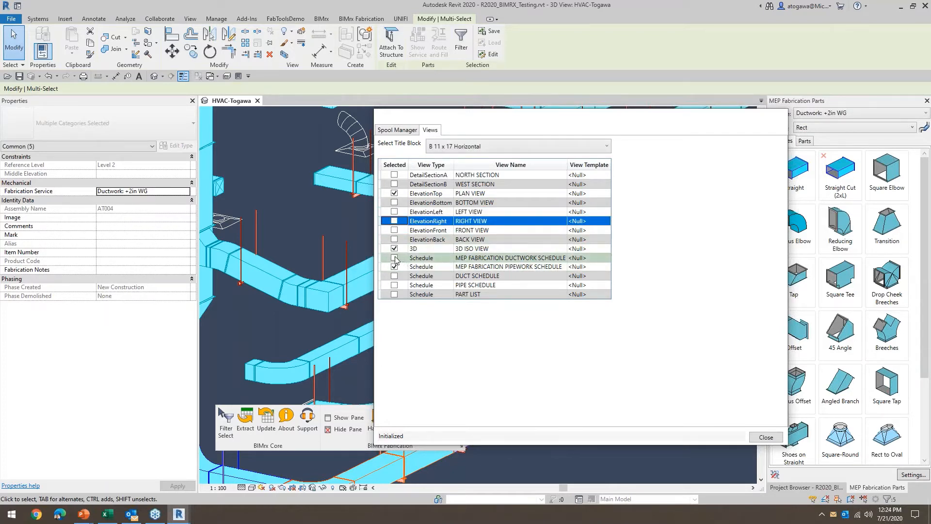
{"action": "left_click", "coordinate": [394, 258]}
{"action": "left_click", "coordinate": [394, 267]}
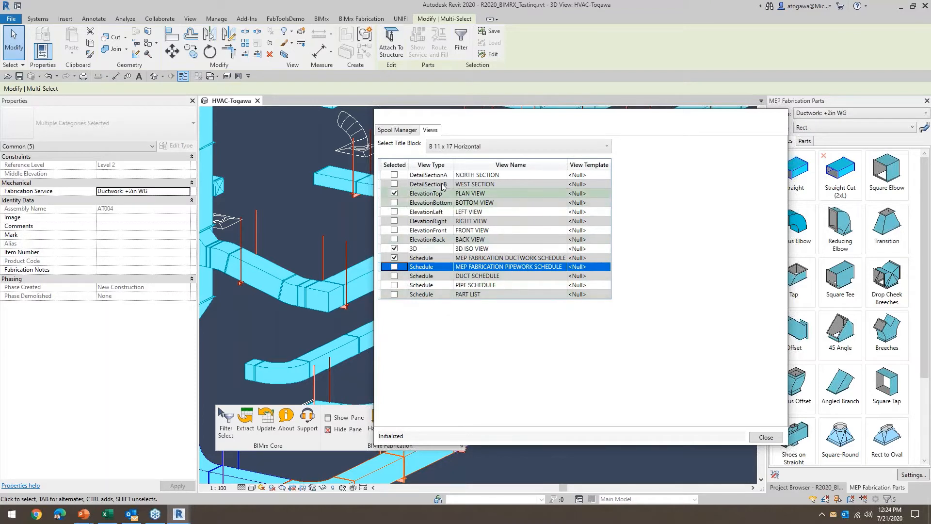
Step: Create the views and sheets for spools AT001 and AT002
{"action": "left_click", "coordinate": [403, 130]}
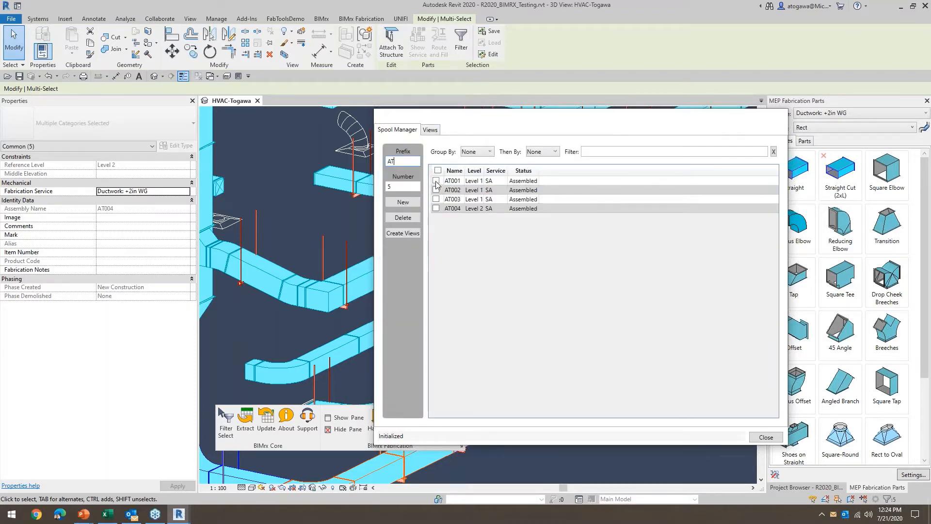
{"action": "left_click", "coordinate": [436, 181]}
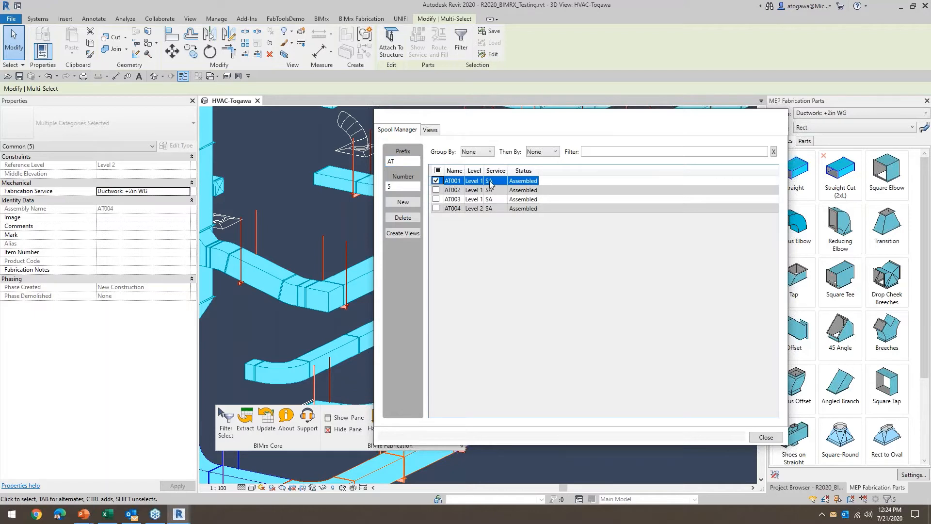
{"action": "left_click", "coordinate": [436, 191]}
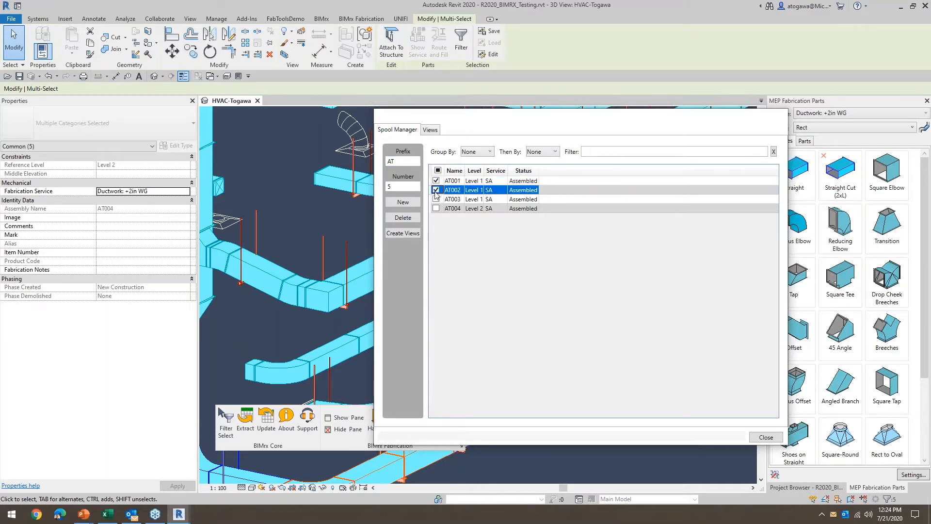
{"action": "left_click", "coordinate": [409, 235]}
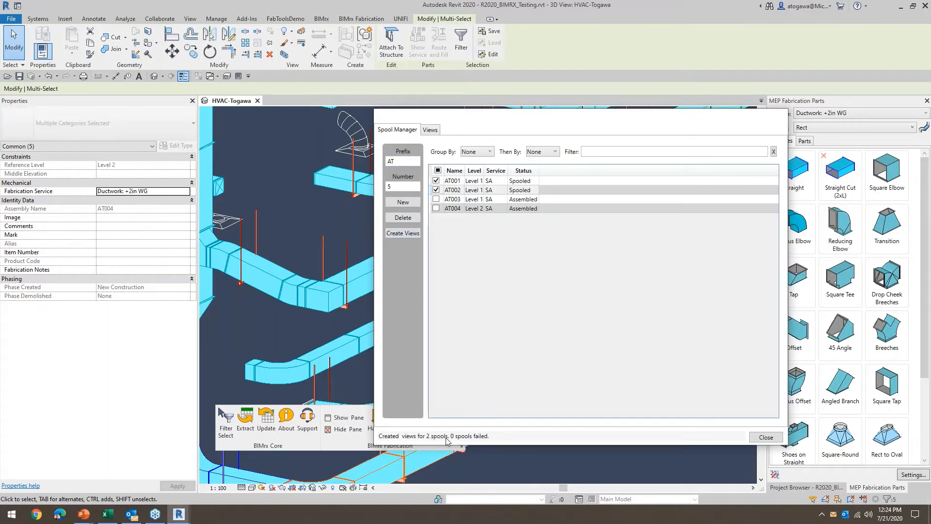
Step: Find the AT001 assembly in the Project Browser and open its sheet A101
{"action": "left_click_drag", "start_coordinate": [518, 124], "coordinate": [397, 138]}
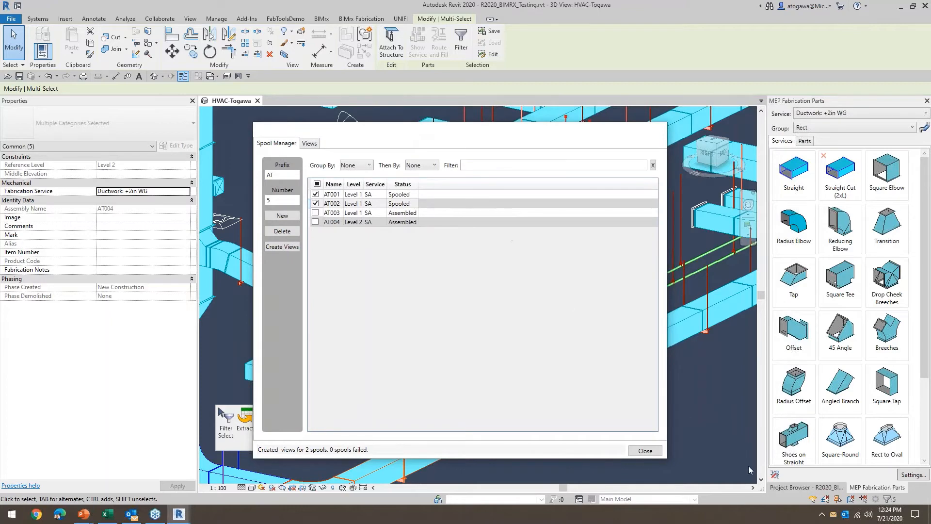
{"action": "left_click", "coordinate": [806, 487]}
{"action": "double_click", "coordinate": [815, 111]}
{"action": "double_click", "coordinate": [812, 189]}
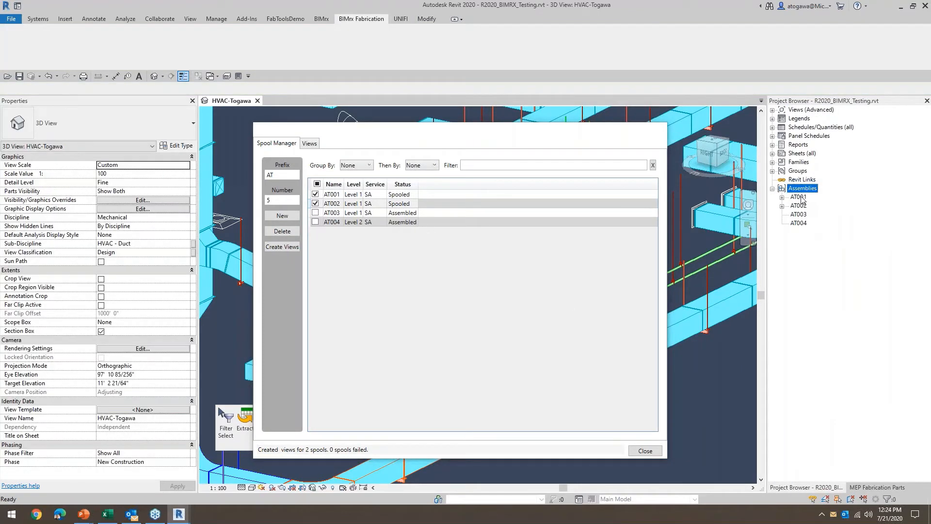
{"action": "left_click", "coordinate": [800, 197]}
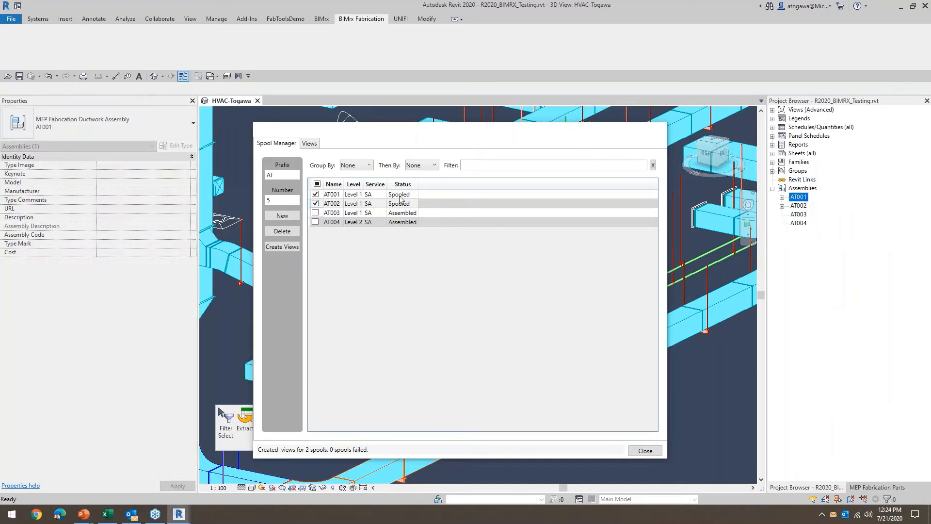
{"action": "double_click", "coordinate": [800, 199]}
{"action": "left_click", "coordinate": [811, 231]}
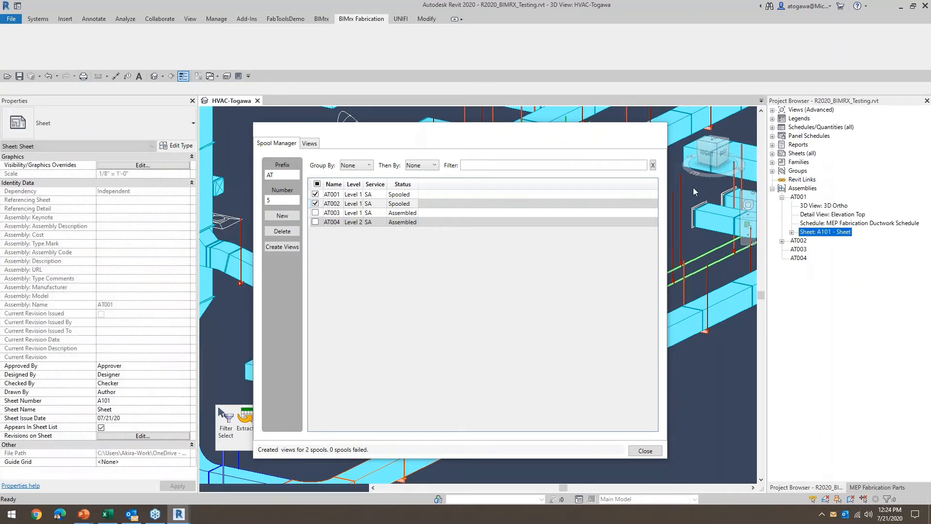
Step: Move the Spool Manager off the AT001 sheet and close it
{"action": "left_click_drag", "start_coordinate": [552, 134], "coordinate": [245, 195]}
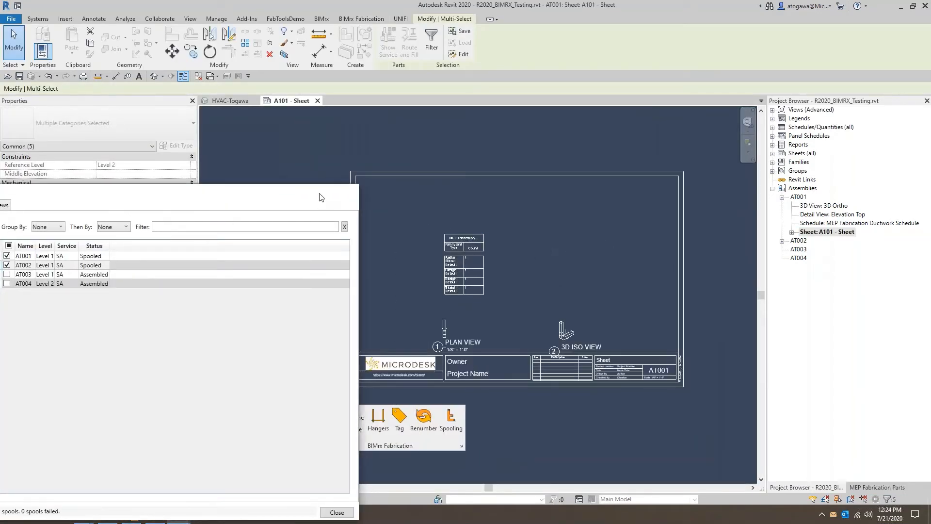
{"action": "left_click_drag", "start_coordinate": [335, 189], "coordinate": [458, 93]}
{"action": "left_click", "coordinate": [459, 417]}
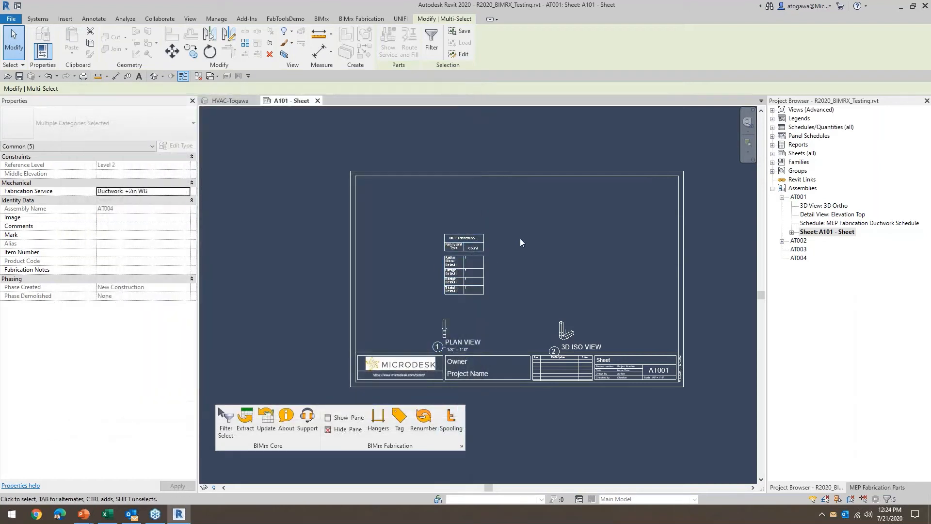
Step: Move the ductwork schedule to the upper-left corner of sheet A101 and apply the DUCT-BOM view template to it
{"action": "left_click", "coordinate": [453, 246]}
{"action": "left_click_drag", "start_coordinate": [453, 246], "coordinate": [398, 193]}
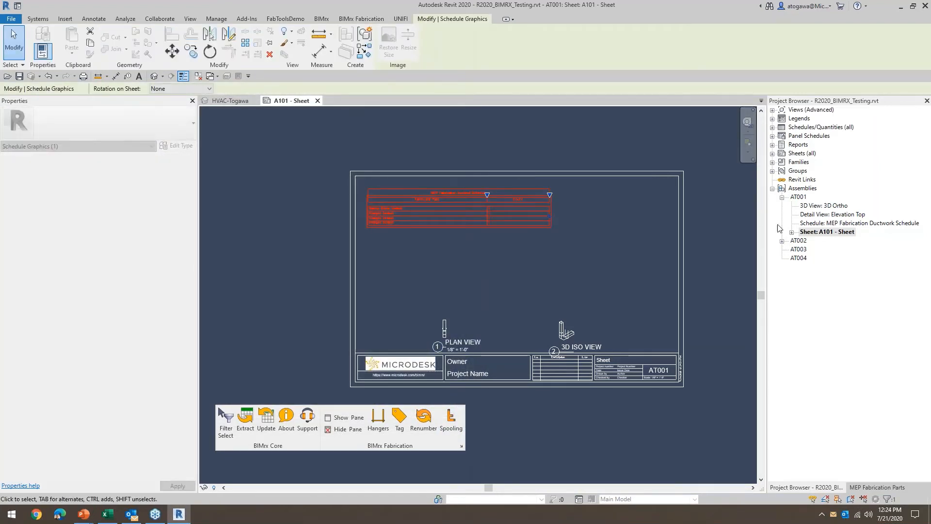
{"action": "left_click", "coordinate": [171, 165]}
{"action": "left_click", "coordinate": [340, 237]}
{"action": "left_click", "coordinate": [495, 352]}
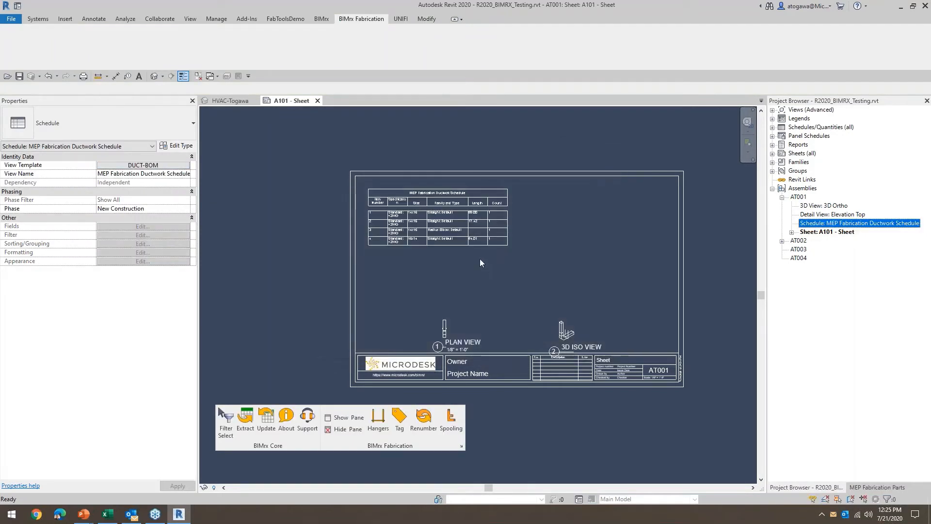
{"action": "left_click", "coordinate": [404, 206]}
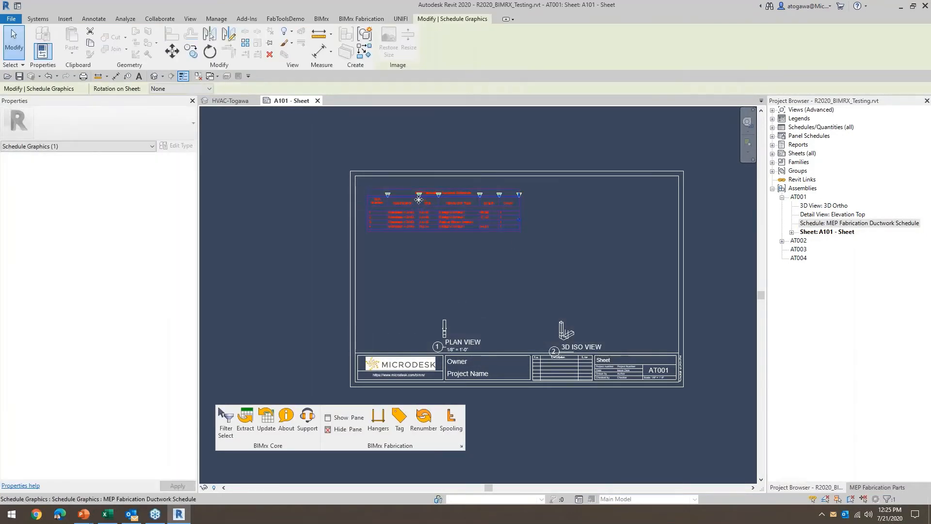
Step: Move the plan view viewport up below the schedule and the 3D ISO view up in the right half of the sheet
{"action": "left_click", "coordinate": [443, 327]}
{"action": "left_click_drag", "start_coordinate": [442, 326], "coordinate": [384, 270]}
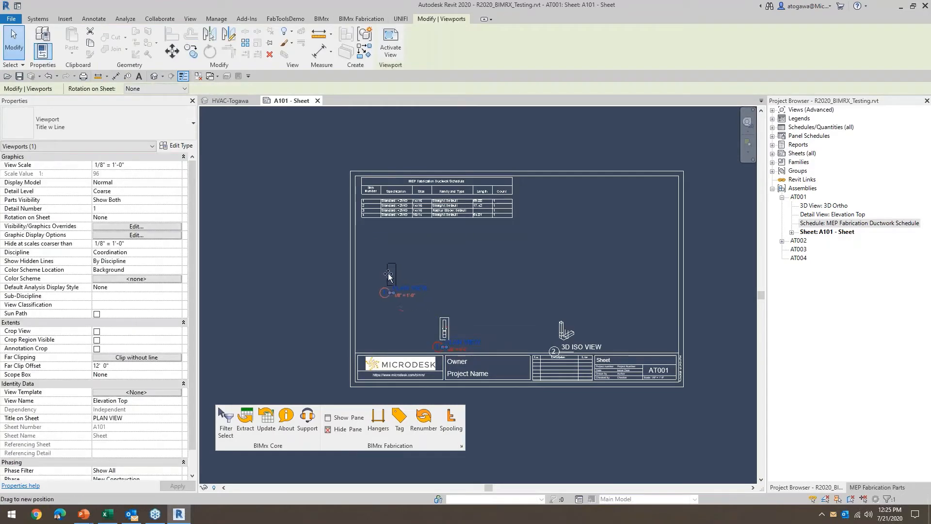
{"action": "left_click", "coordinate": [561, 320]}
{"action": "left_click_drag", "start_coordinate": [560, 320], "coordinate": [560, 237]}
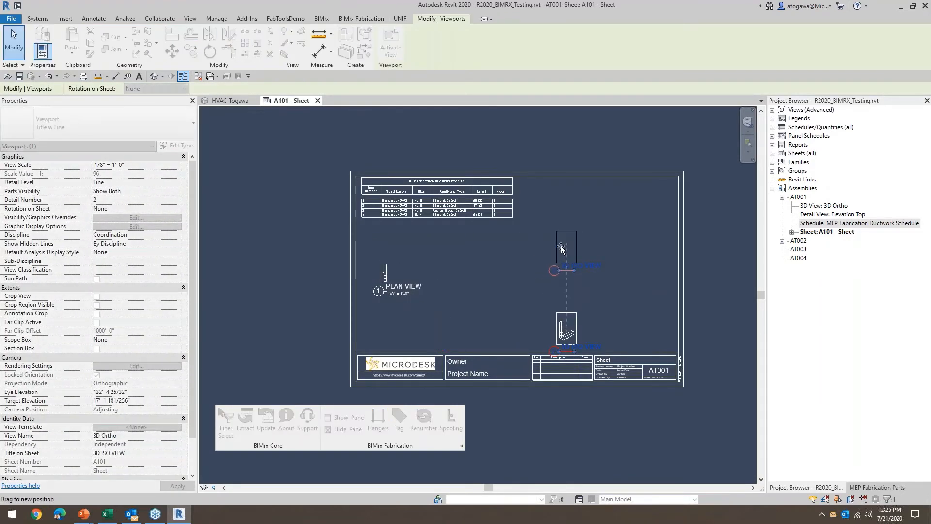
Step: Set the 3D ISO view's scale to 1/2" = 1'-0" and move the viewport down inside the sheet border
{"action": "left_click", "coordinate": [171, 165]}
{"action": "scroll", "coordinate": [120, 190], "scroll_direction": "up", "scroll_amount": 2}
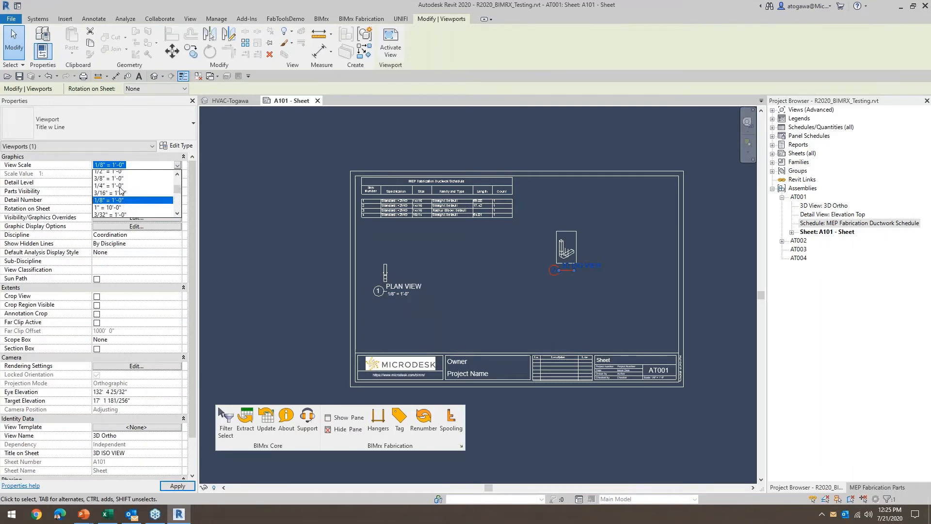
{"action": "left_click", "coordinate": [116, 174]}
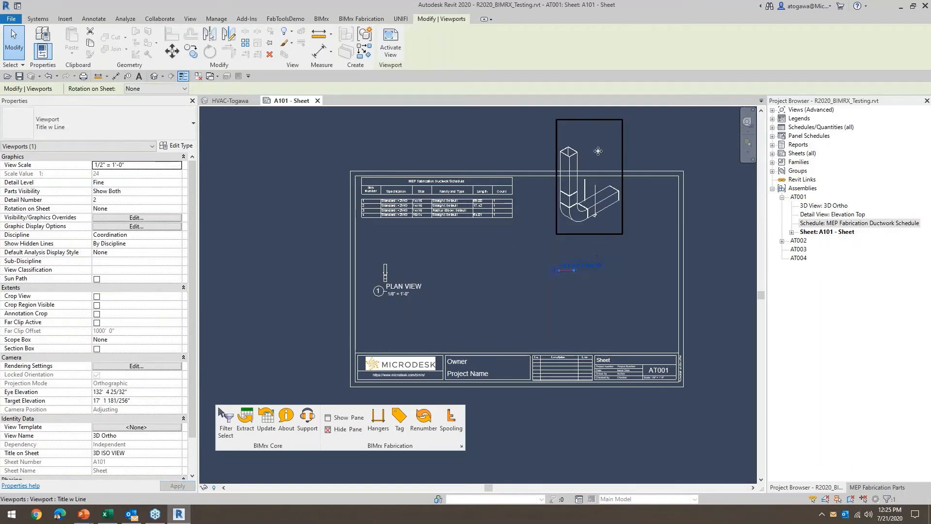
{"action": "left_click_drag", "start_coordinate": [597, 159], "coordinate": [598, 224]}
{"action": "left_click", "coordinate": [557, 326]}
Step: Activate the 3D ISO view and try tagging by category on the assembly, declining to load an assembly tag
{"action": "scroll", "coordinate": [585, 314], "scroll_direction": "up", "scroll_amount": 3}
{"action": "middle_click_drag", "start_coordinate": [595, 290], "coordinate": [591, 337]}
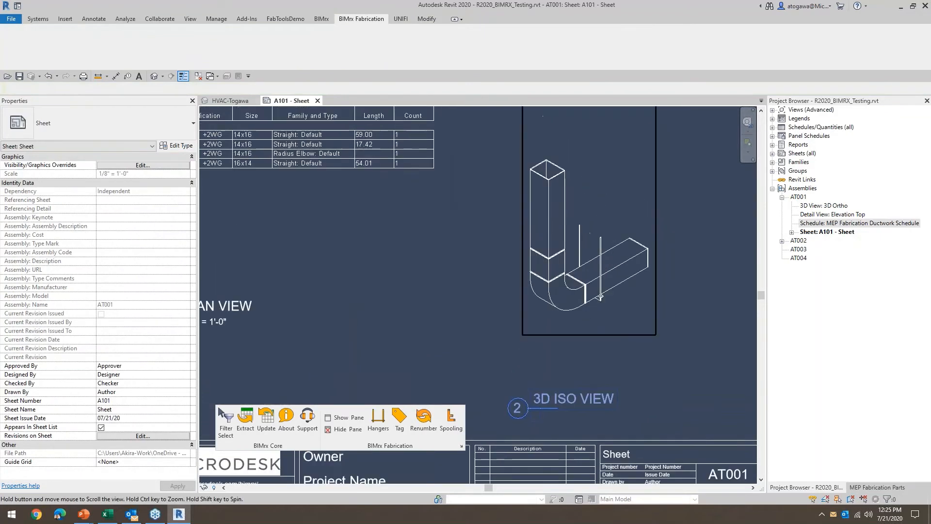
{"action": "double_click", "coordinate": [588, 203]}
{"action": "middle_click_drag", "start_coordinate": [597, 208], "coordinate": [597, 208]}
{"action": "key", "text": "g"}
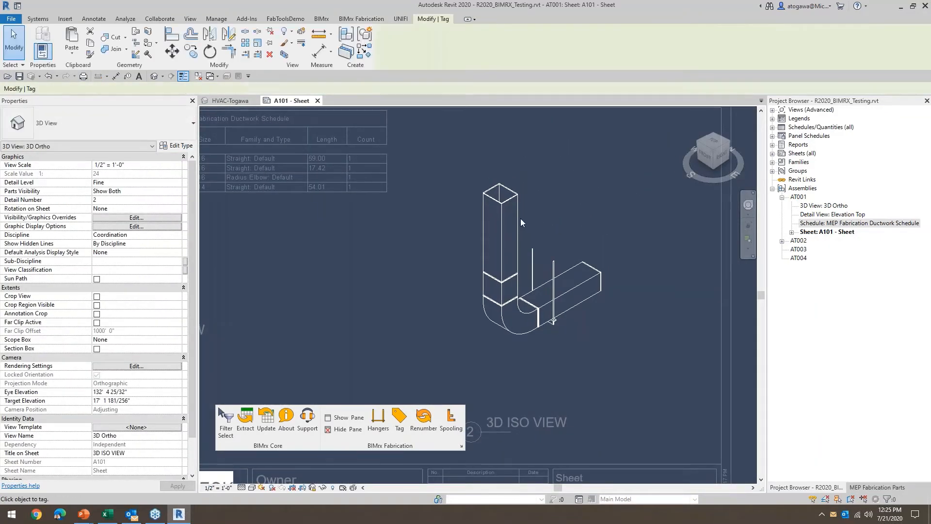
{"action": "left_click", "coordinate": [516, 218]}
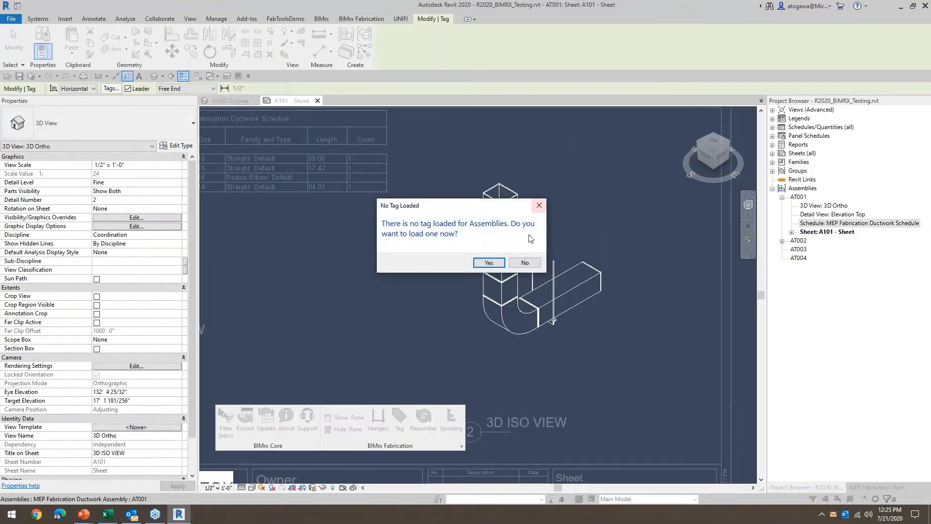
{"action": "left_click", "coordinate": [524, 263]}
Step: Tag the tall vertical duct itself, with a leader running to the tag at its upper right
{"action": "key", "text": "Tab"}
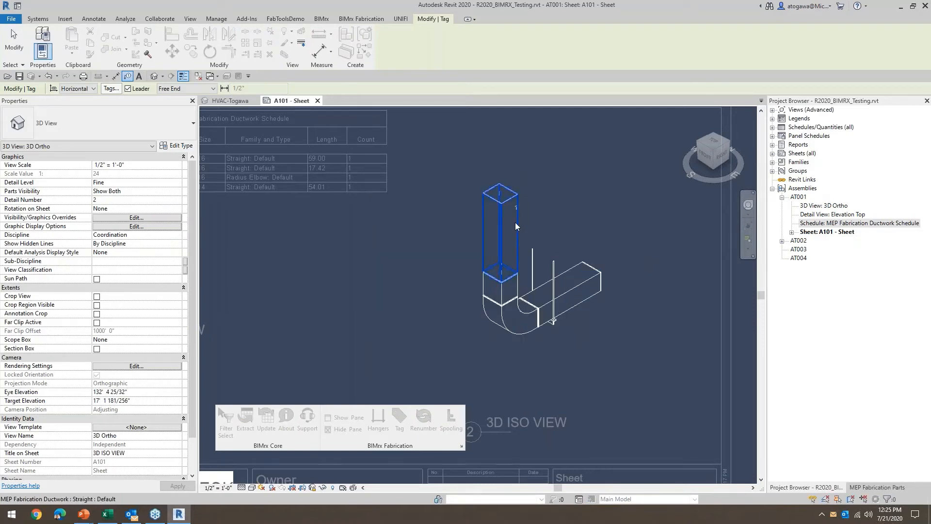
{"action": "left_click", "coordinate": [515, 222]}
{"action": "left_click", "coordinate": [533, 190]}
{"action": "left_click", "coordinate": [554, 188]}
{"action": "key", "text": "Escape"}
Step: Change the vertical duct's tag type to Duct-Item Number_MDSK
{"action": "left_click", "coordinate": [555, 190]}
{"action": "left_click", "coordinate": [126, 130]}
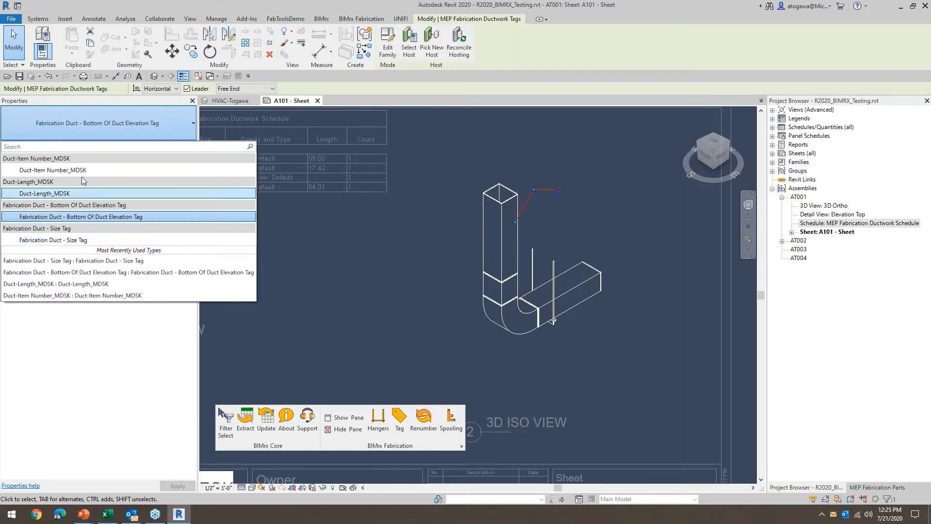
{"action": "left_click", "coordinate": [54, 170]}
{"action": "left_click", "coordinate": [574, 167]}
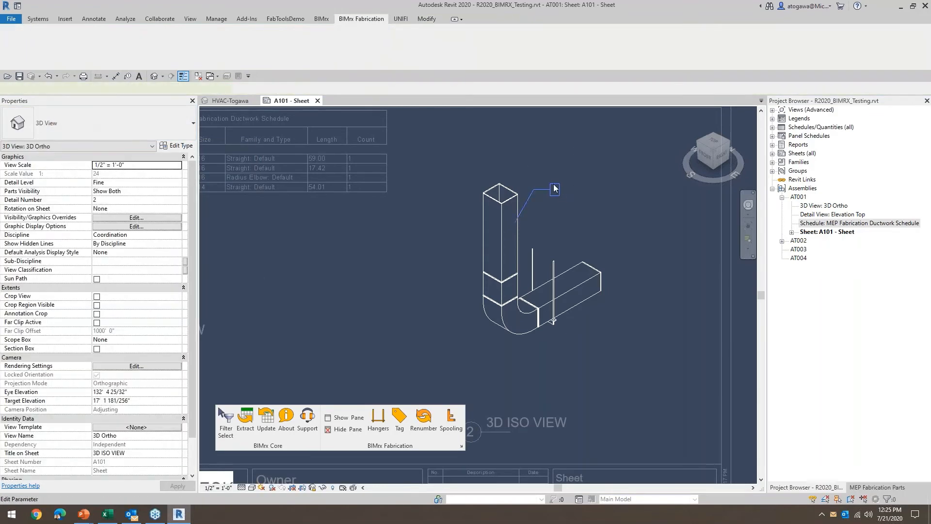
{"action": "left_click", "coordinate": [555, 187]}
Step: Tag the short straight duct above the elbow with an item number tag on a leader to its left
{"action": "scroll", "coordinate": [543, 225], "scroll_direction": "up", "scroll_amount": 2}
{"action": "key", "text": "t"}
{"action": "key", "text": "g"}
{"action": "left_click", "coordinate": [474, 303]}
{"action": "left_click", "coordinate": [368, 284]}
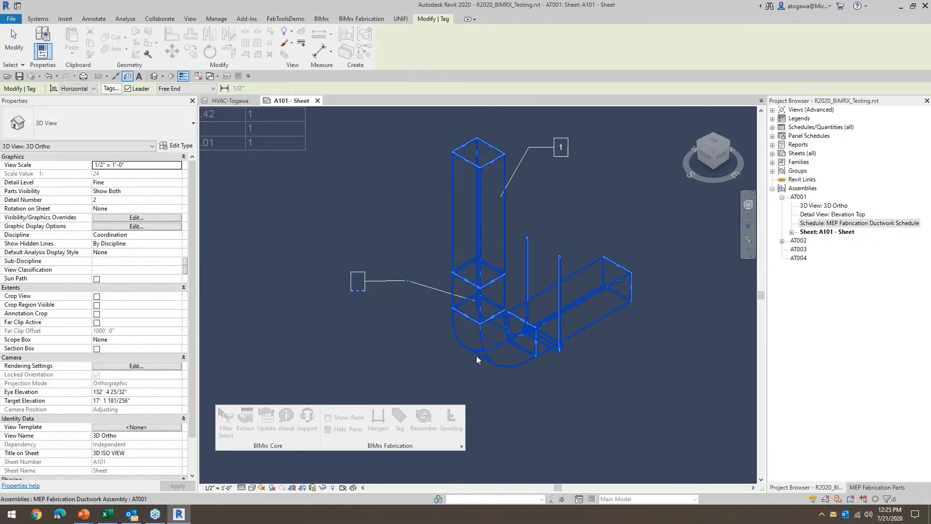
{"action": "middle_click_drag", "start_coordinate": [424, 316], "coordinate": [425, 293]}
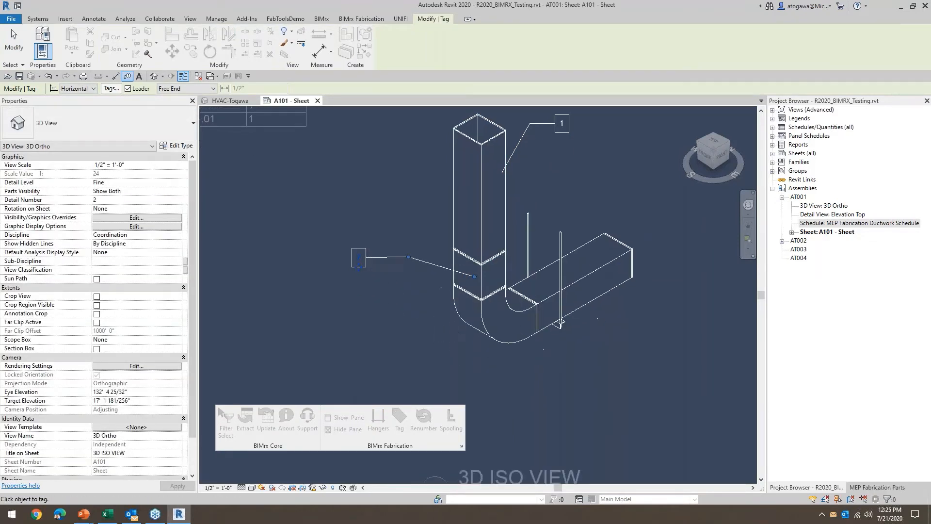
{"action": "key", "text": "Escape"}
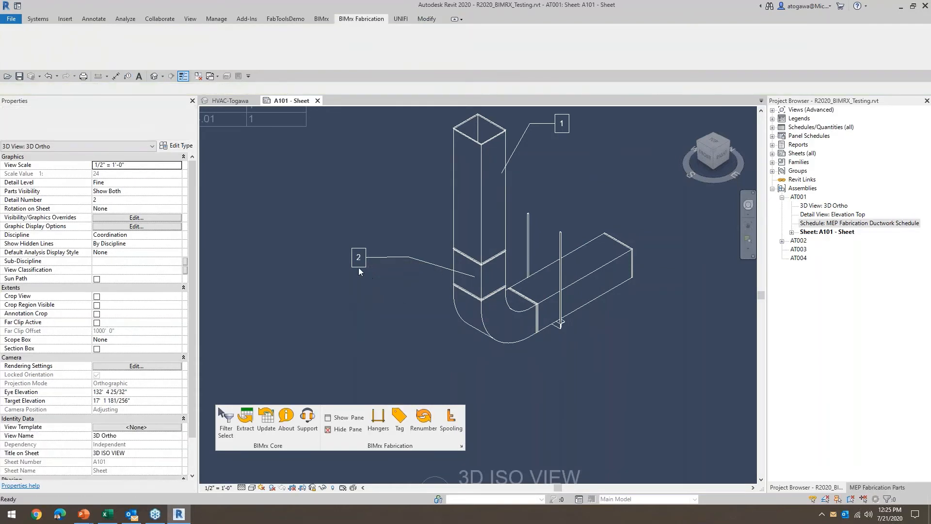
{"action": "left_click", "coordinate": [358, 258]}
Step: Tag the radius elbow with an item number tag at its lower left, aligned below the short duct's tag
{"action": "key", "text": "t"}
{"action": "key", "text": "g"}
{"action": "left_click", "coordinate": [482, 328]}
{"action": "left_click", "coordinate": [437, 358]}
{"action": "left_click", "coordinate": [383, 357]}
{"action": "left_click", "coordinate": [365, 360]}
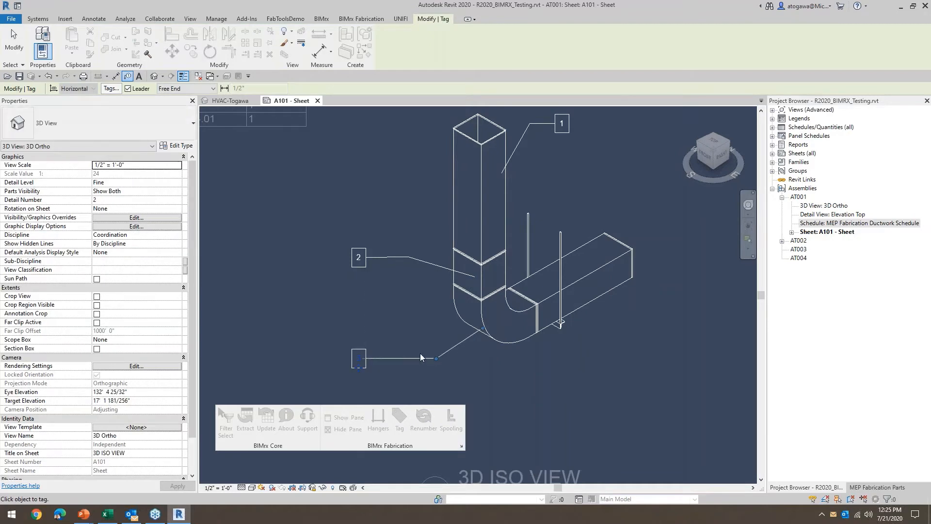
Step: Tag the horizontal straight duct with an item number tag on a leader to its upper right
{"action": "left_click", "coordinate": [604, 271]}
{"action": "left_click", "coordinate": [578, 210]}
{"action": "left_click", "coordinate": [643, 218]}
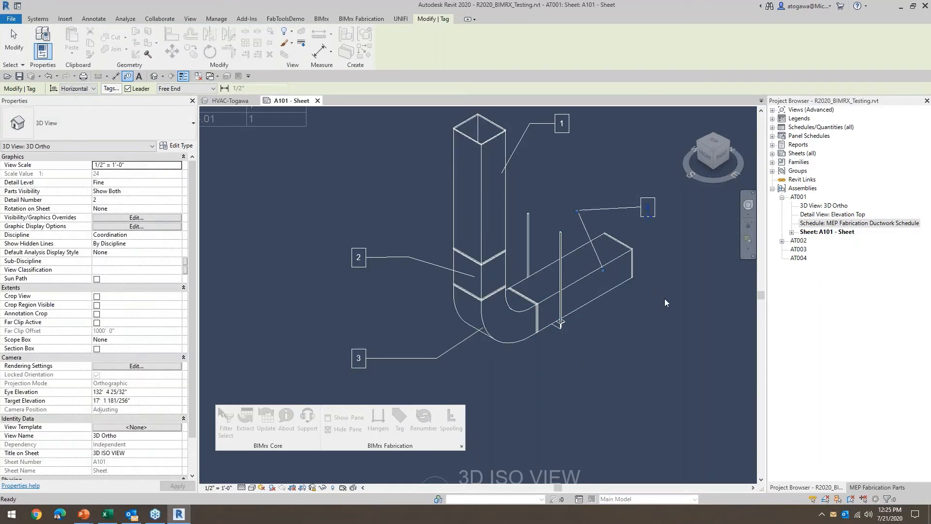
{"action": "key", "text": "Escape"}
Step: Deactivate the 3D ISO view and return to the whole AT001 sheet
{"action": "scroll", "coordinate": [642, 305], "scroll_direction": "down", "scroll_amount": 3}
{"action": "right_click", "coordinate": [543, 341]}
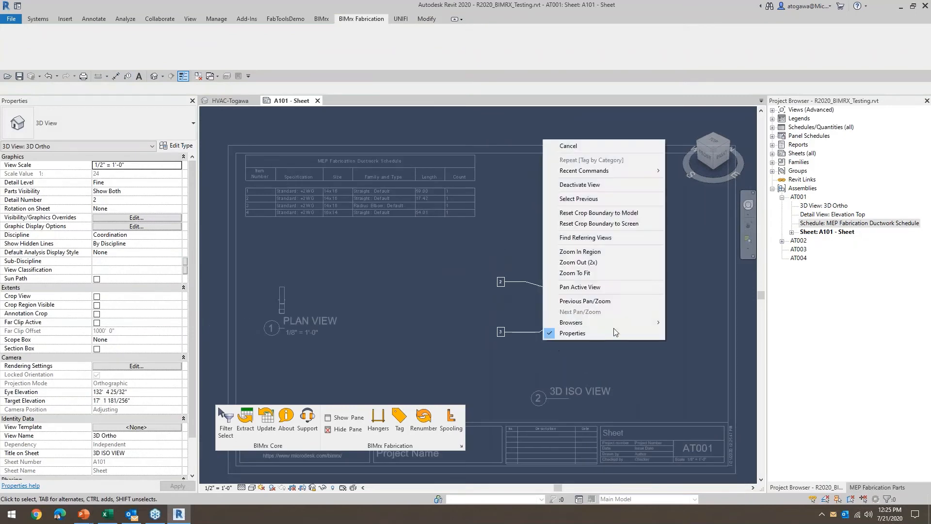
{"action": "left_click", "coordinate": [582, 185]}
{"action": "middle_click_drag", "start_coordinate": [291, 234], "coordinate": [295, 229]}
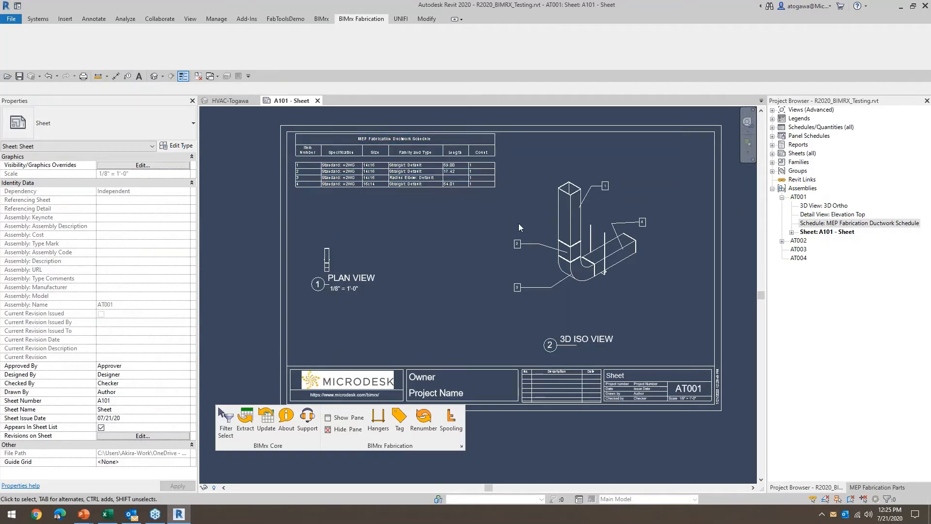
{"action": "middle_click_drag", "start_coordinate": [431, 332], "coordinate": [469, 300]}
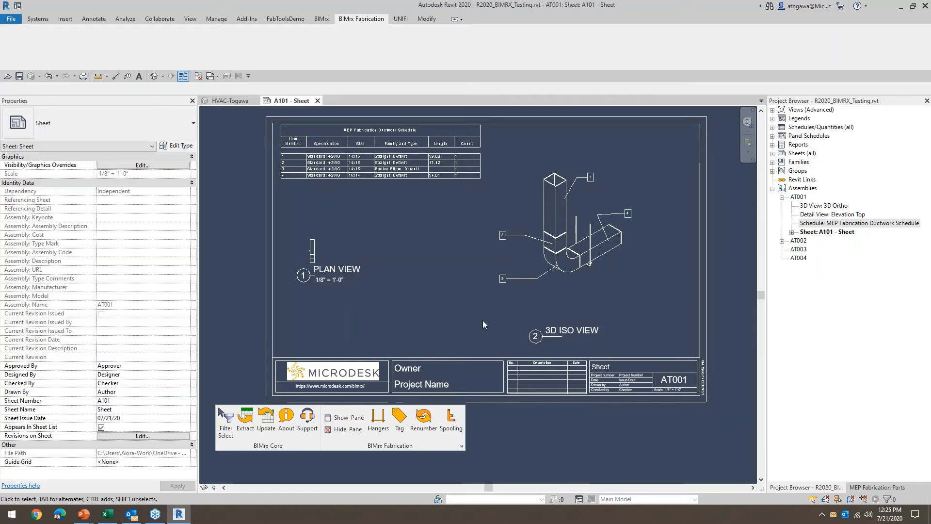
Step: Reactivate the 3D ISO view and start Renumber from 1 using ordered element selection
{"action": "left_click_drag", "start_coordinate": [405, 446], "coordinate": [326, 446]}
{"action": "scroll", "coordinate": [553, 280], "scroll_direction": "up", "scroll_amount": 5}
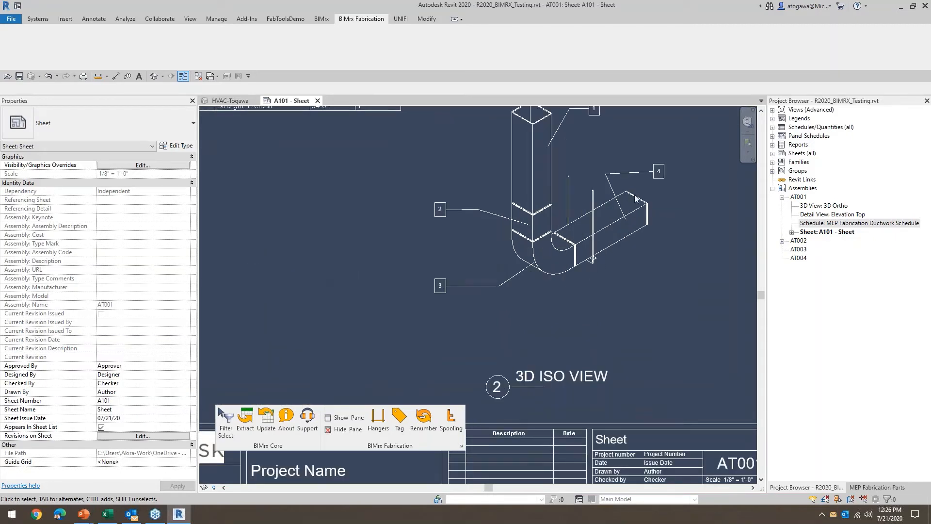
{"action": "scroll", "coordinate": [528, 296], "scroll_direction": "up", "scroll_amount": 3}
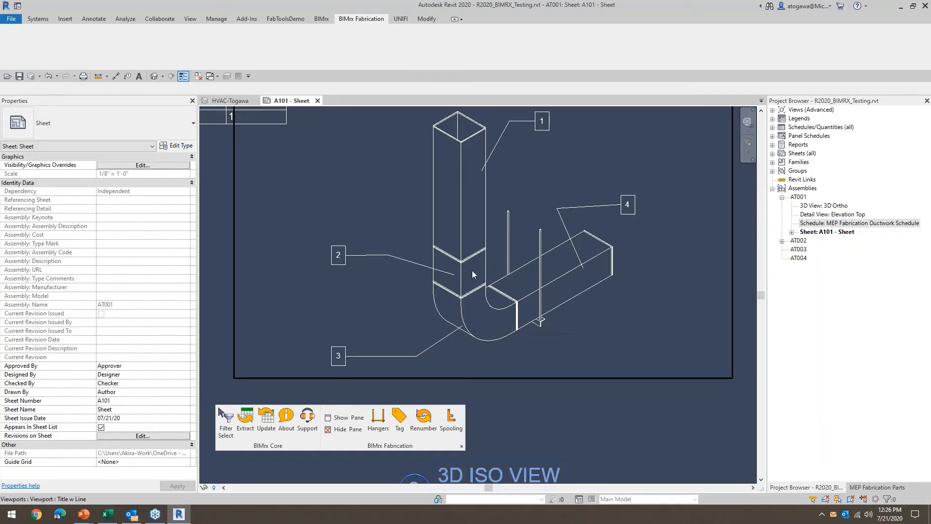
{"action": "left_click", "coordinate": [424, 418]}
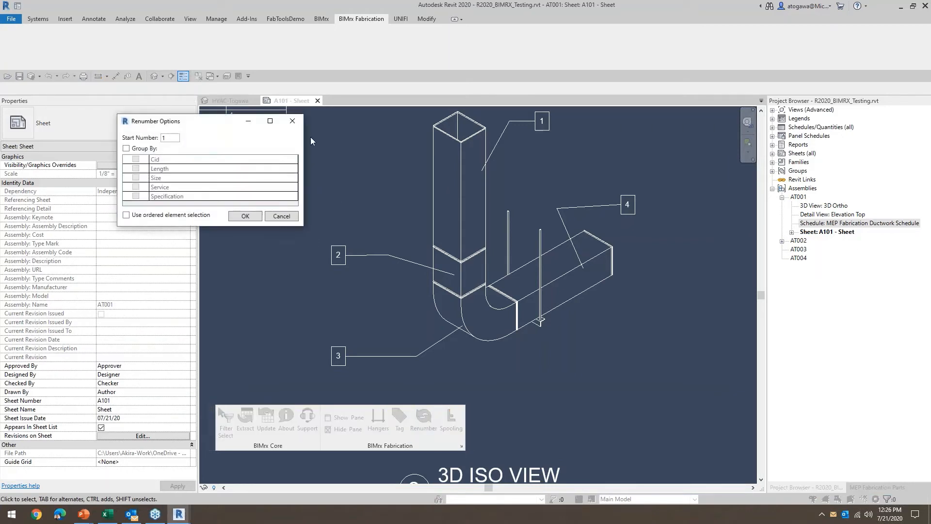
{"action": "key", "text": "Return"}
{"action": "left_click", "coordinate": [424, 418]}
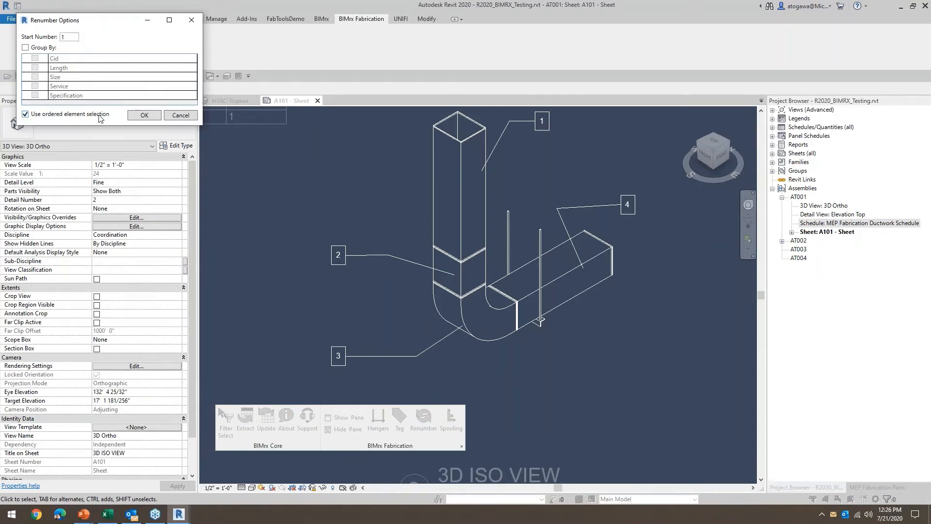
{"action": "left_click", "coordinate": [144, 116]}
Step: Renumber the parts in the order horizontal duct, elbow, short straight duct, tall vertical duct
{"action": "left_click_drag", "start_coordinate": [503, 201], "coordinate": [252, 172]}
{"action": "left_click", "coordinate": [269, 228]}
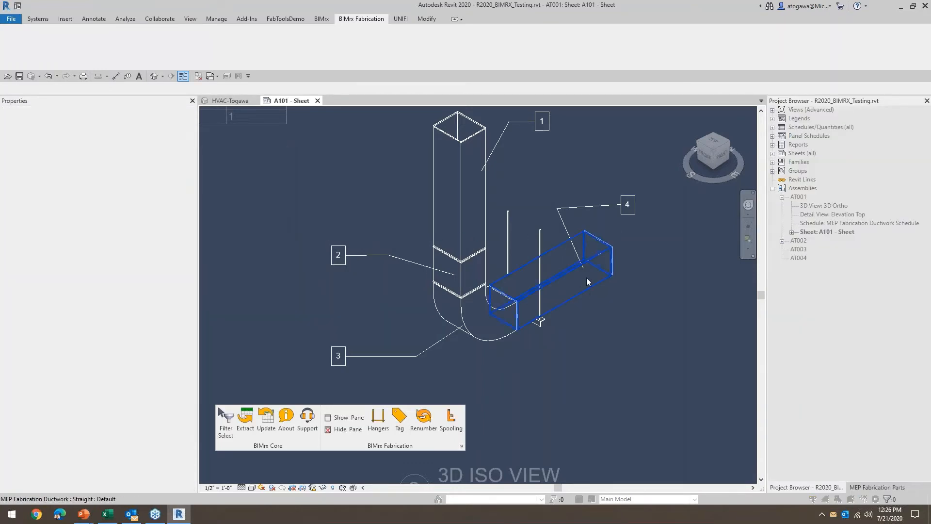
{"action": "left_click", "coordinate": [568, 275]}
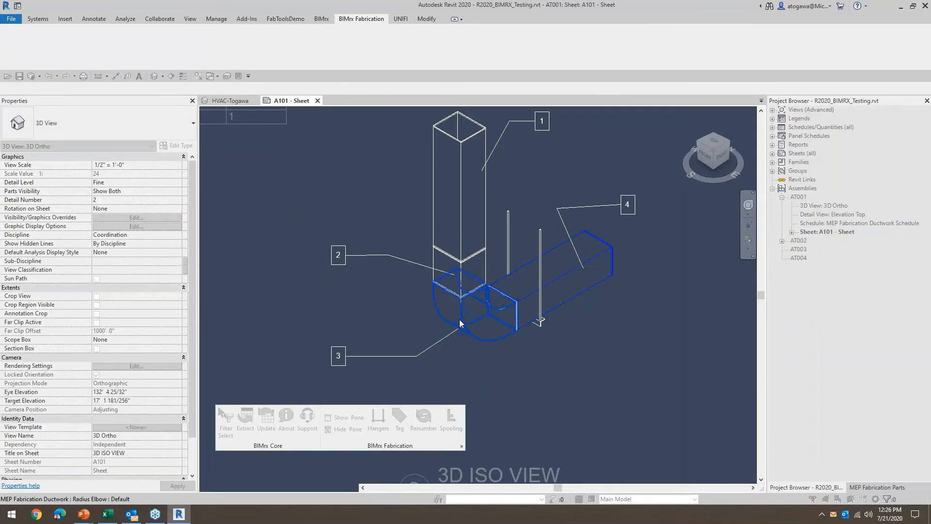
{"action": "left_click", "coordinate": [482, 266]}
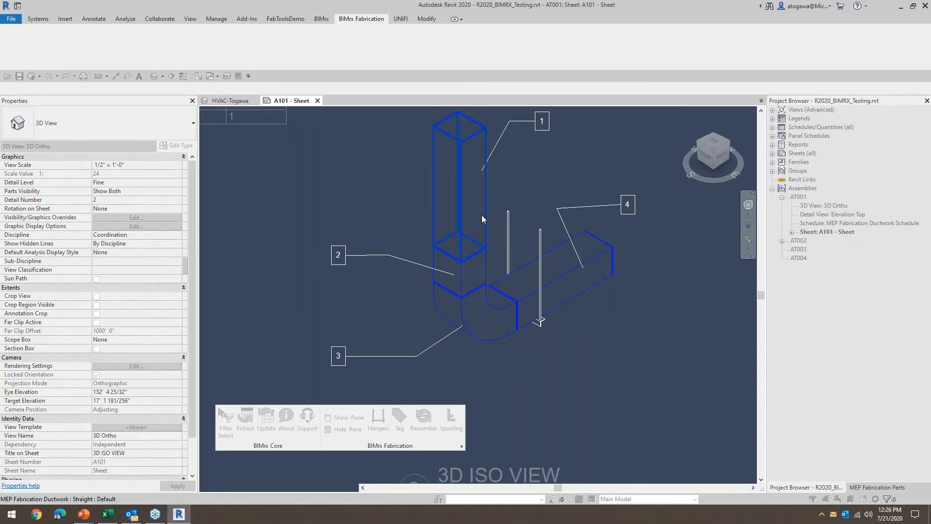
{"action": "left_click", "coordinate": [481, 215]}
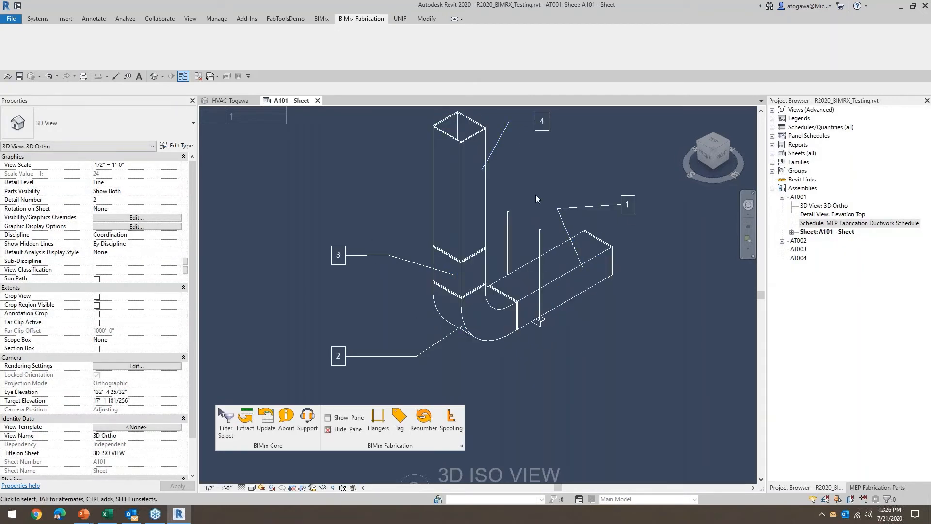
Step: Examine the Item Number property of the horizontal straight duct within the assembly
{"action": "scroll", "coordinate": [543, 223], "scroll_direction": "down", "scroll_amount": 2}
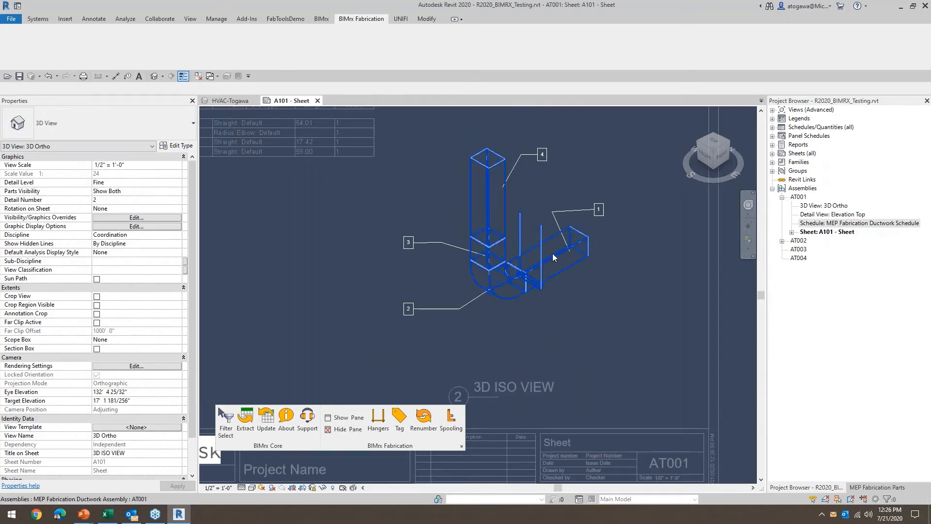
{"action": "scroll", "coordinate": [551, 254], "scroll_direction": "up", "scroll_amount": 2}
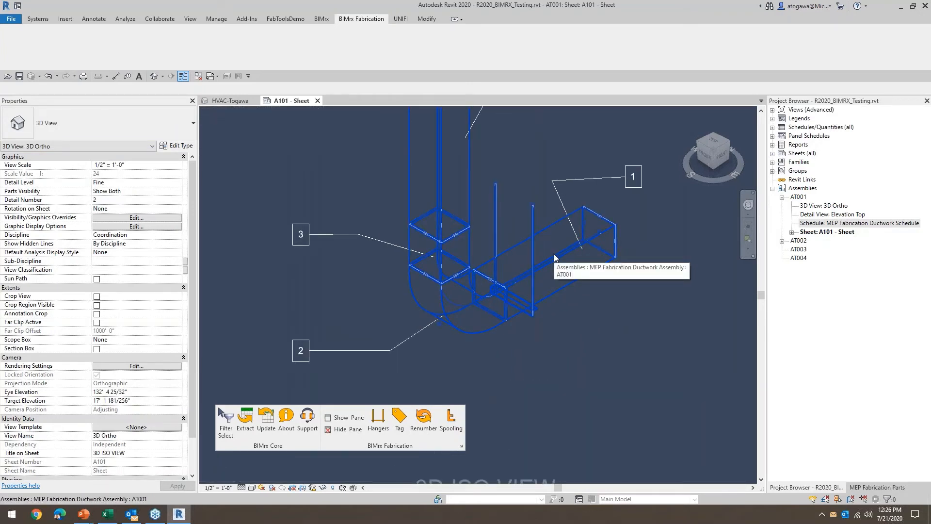
{"action": "key", "text": "Tab"}
{"action": "left_click", "coordinate": [555, 255]}
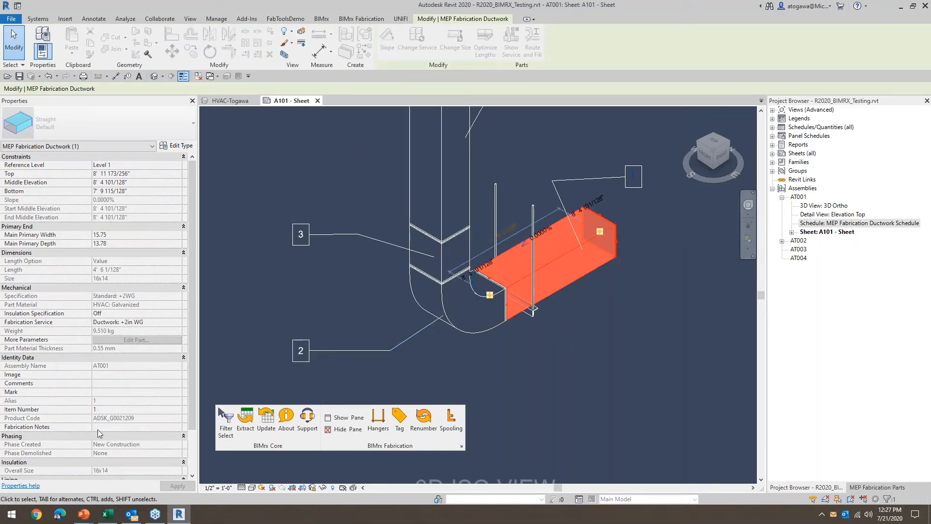
{"action": "left_click", "coordinate": [605, 338]}
Step: Deactivate the renumbered 3D ISO view to return to editing the sheet
{"action": "scroll", "coordinate": [448, 246], "scroll_direction": "down", "scroll_amount": 3}
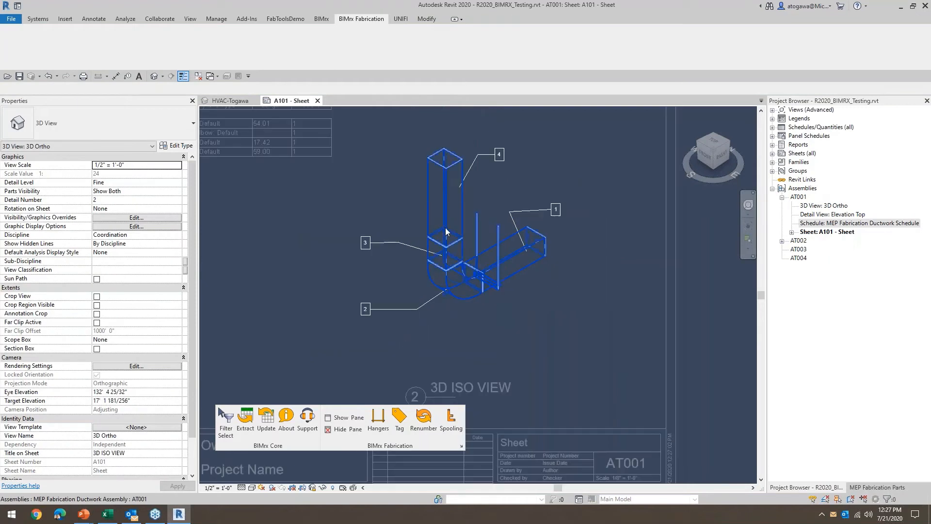
{"action": "right_click", "coordinate": [382, 208]}
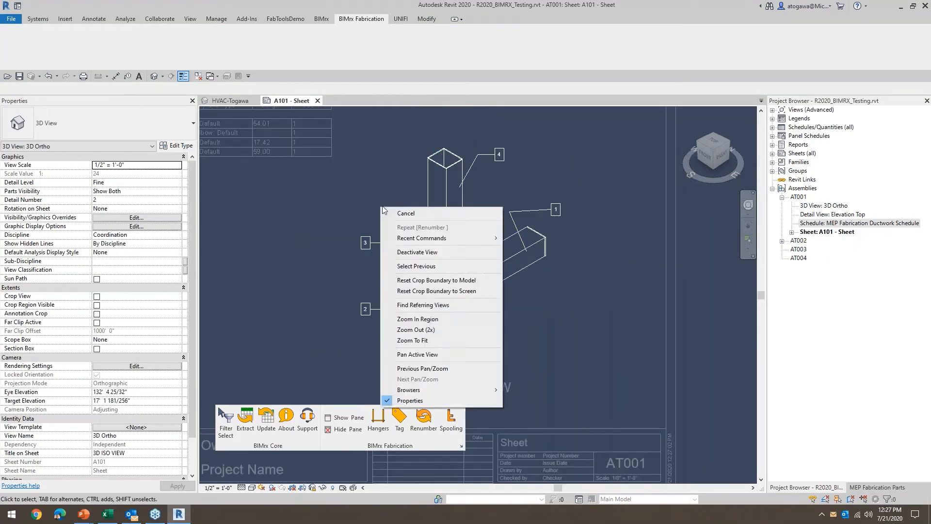
{"action": "left_click", "coordinate": [406, 253]}
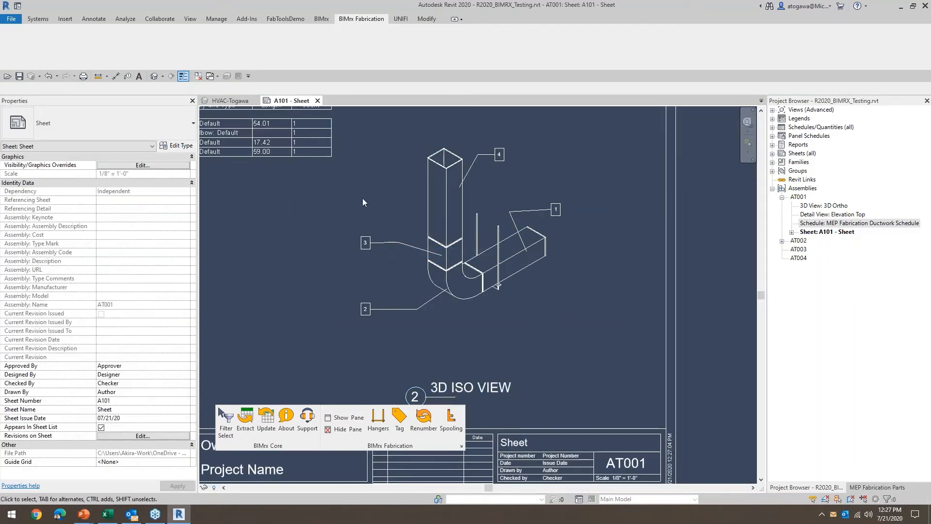
Step: Open the Level 2 Spool Map floor plan under HVAC Modeling at the upper main duct run
{"action": "double_click", "coordinate": [807, 110]}
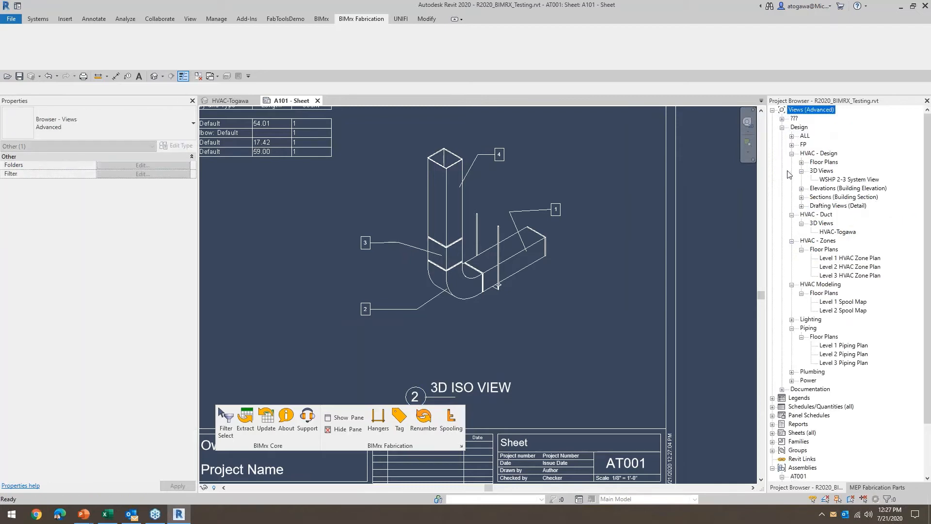
{"action": "left_click", "coordinate": [847, 310]}
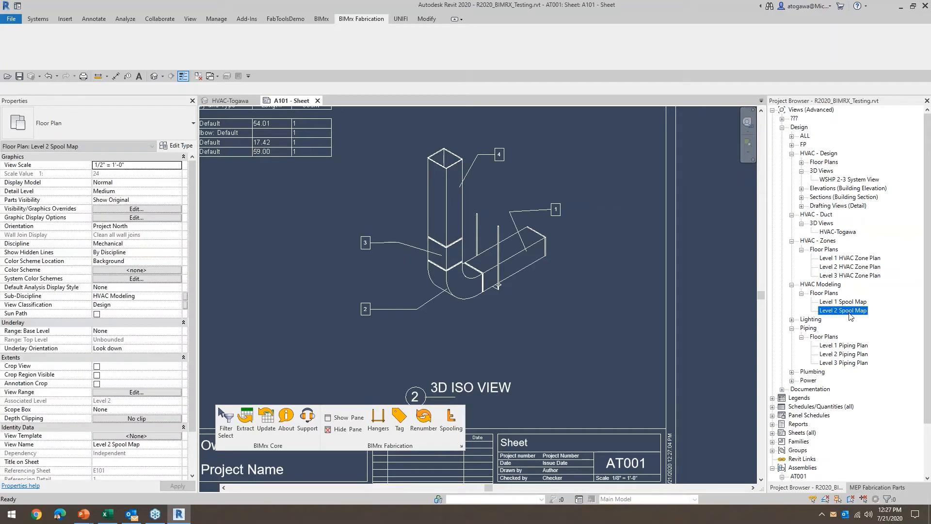
{"action": "double_click", "coordinate": [849, 311]}
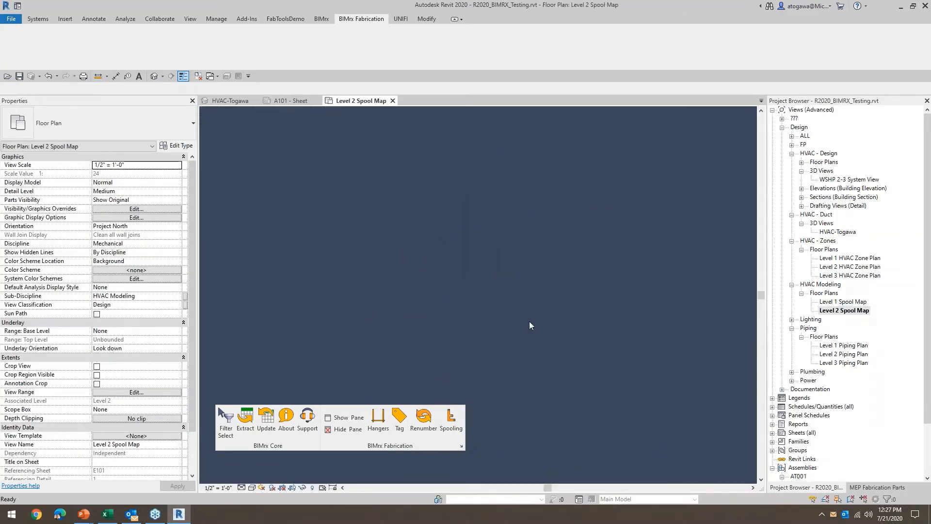
{"action": "scroll", "coordinate": [529, 325], "scroll_direction": "up", "scroll_amount": 6}
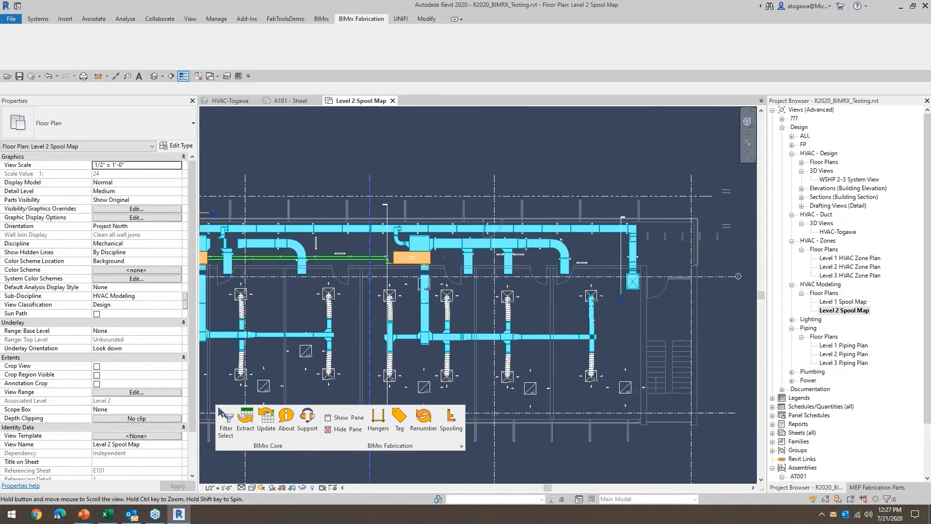
{"action": "scroll", "coordinate": [592, 245], "scroll_direction": "up", "scroll_amount": 4}
Step: Compare the Item Number property of the adjacent straight duct pieces along the upper main run
{"action": "left_click", "coordinate": [581, 224]}
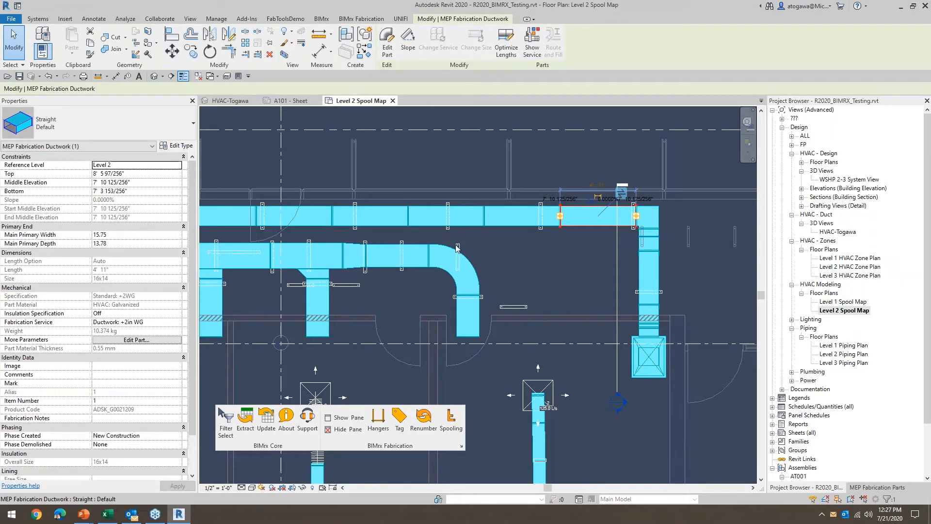
{"action": "left_click", "coordinate": [499, 225]}
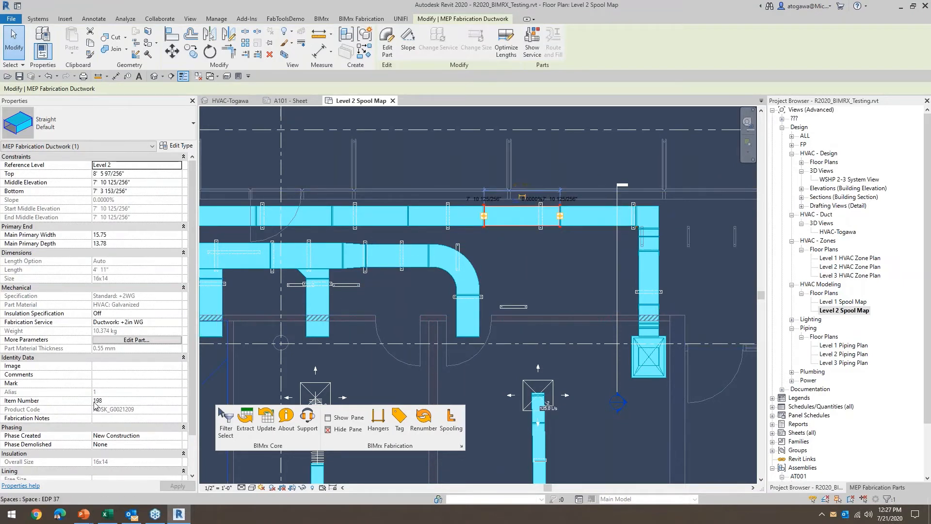
{"action": "left_click", "coordinate": [426, 223]}
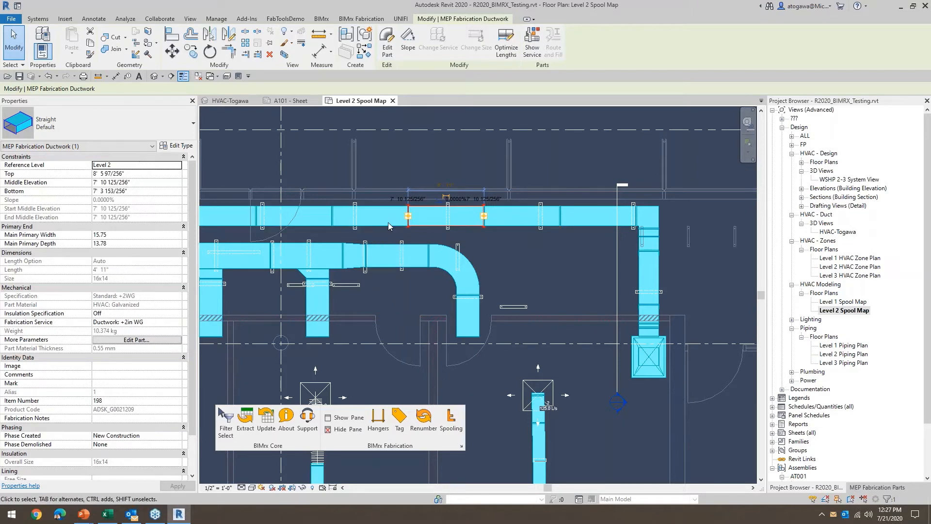
{"action": "left_click", "coordinate": [346, 226]}
{"action": "left_click", "coordinate": [351, 219]}
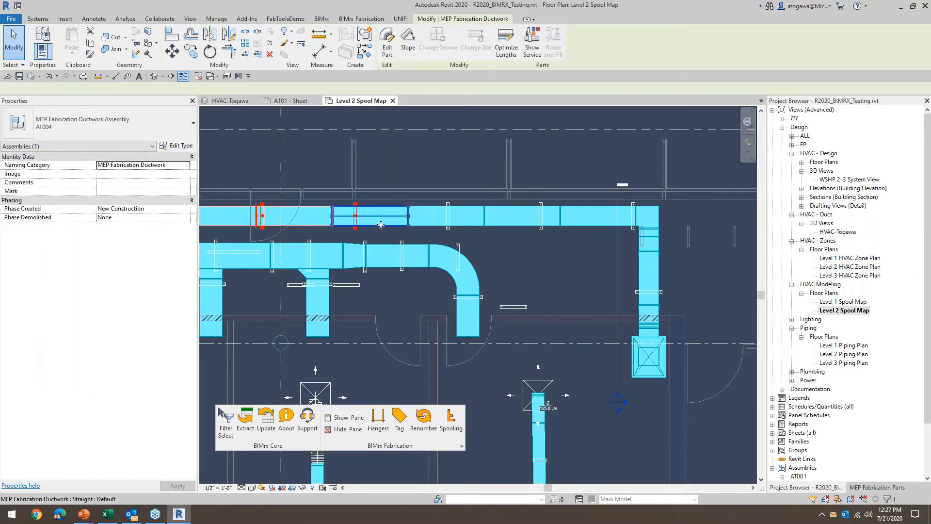
{"action": "middle_click_drag", "start_coordinate": [422, 229], "coordinate": [576, 227]}
{"action": "scroll", "coordinate": [576, 226], "scroll_direction": "down", "scroll_amount": 2}
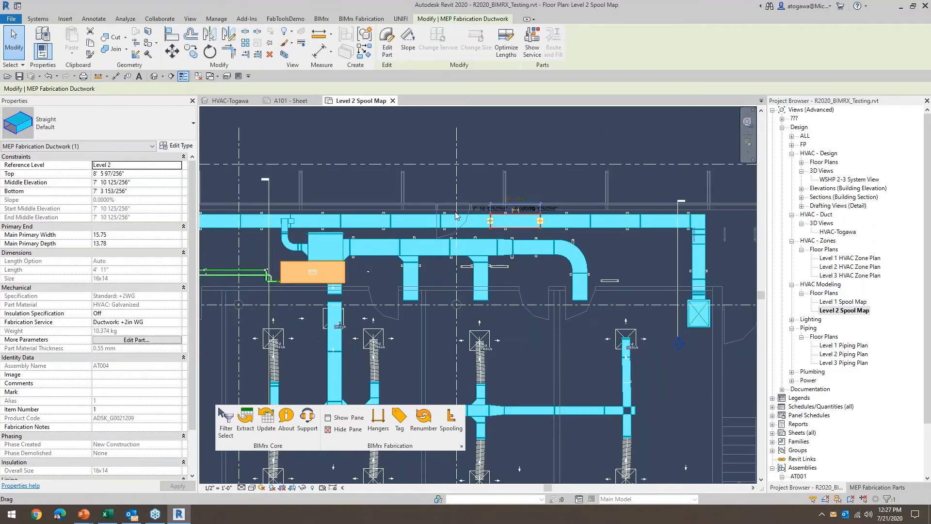
Step: Review the numbered 3D ISO view on sheet A101 and return to the Level 2 Spool Map
{"action": "left_click", "coordinate": [540, 165]}
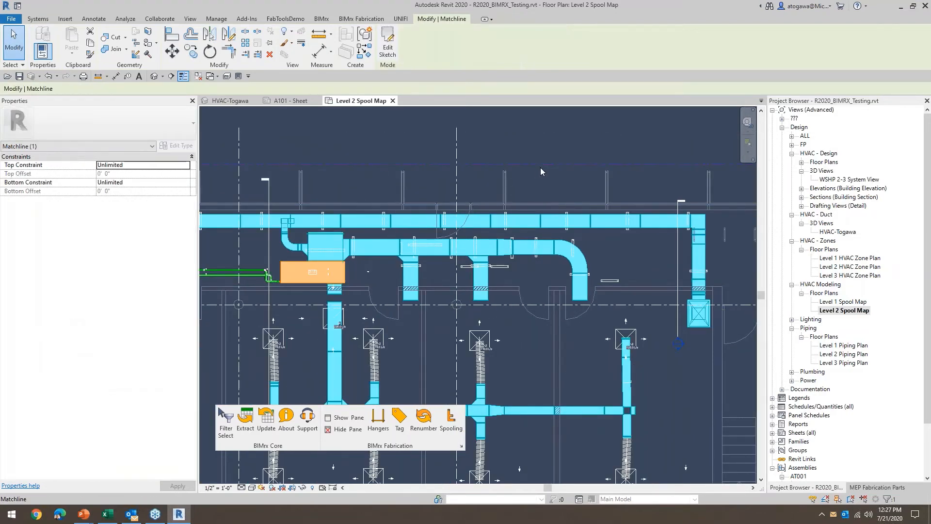
{"action": "left_click", "coordinate": [292, 104]}
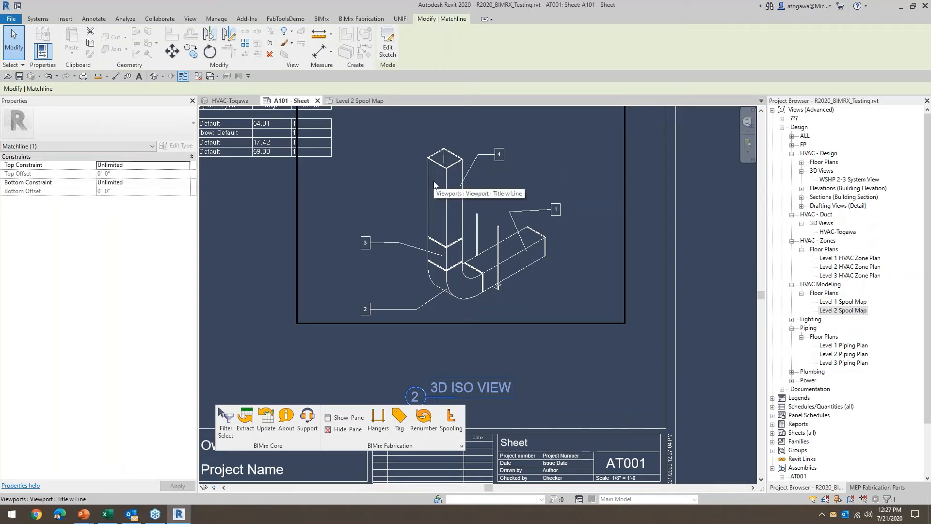
{"action": "left_click", "coordinate": [352, 101]}
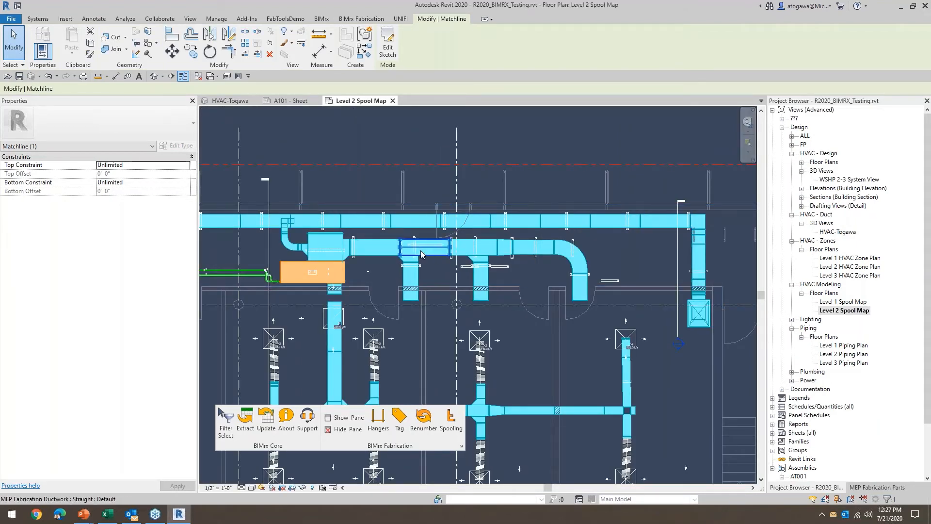
Step: Renumber the straight ducts and hangers along the upper main run from 1, grouped by Length
{"action": "left_click", "coordinate": [423, 418]}
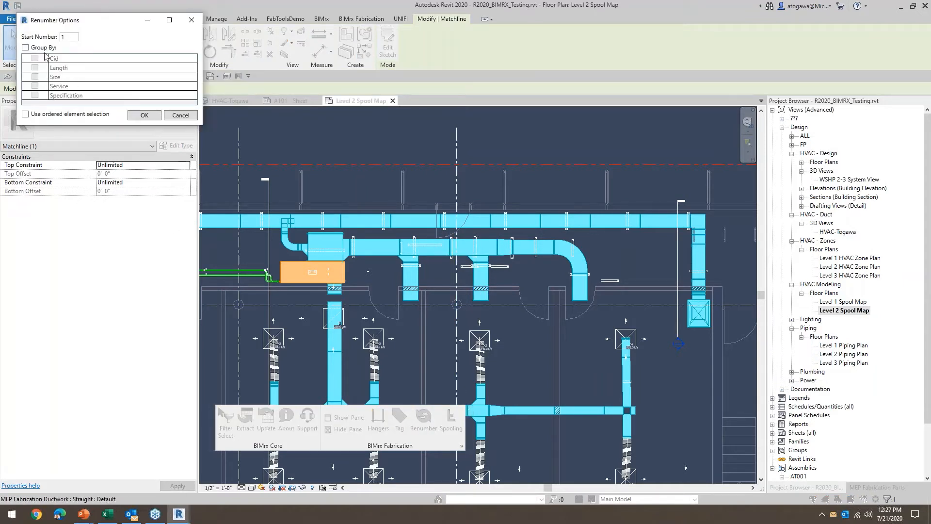
{"action": "left_click", "coordinate": [25, 48]}
{"action": "left_click", "coordinate": [36, 69]}
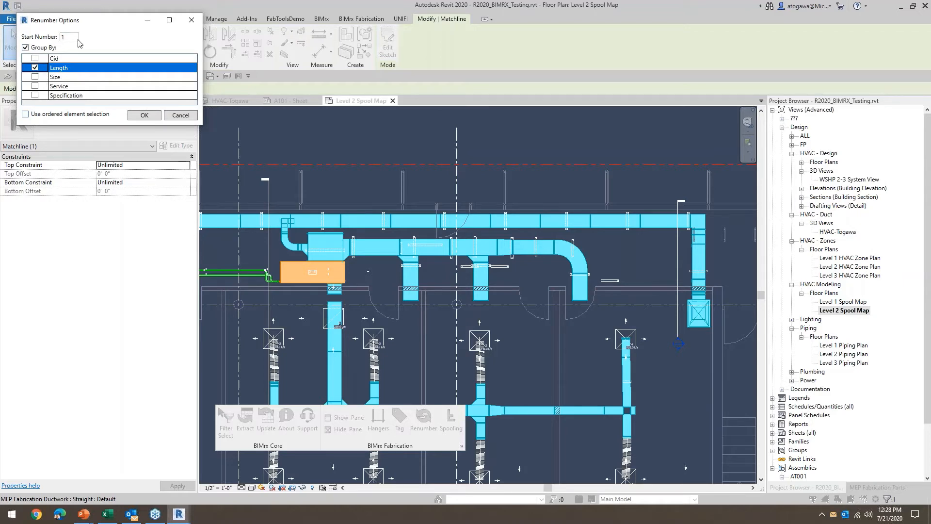
{"action": "left_click", "coordinate": [144, 116]}
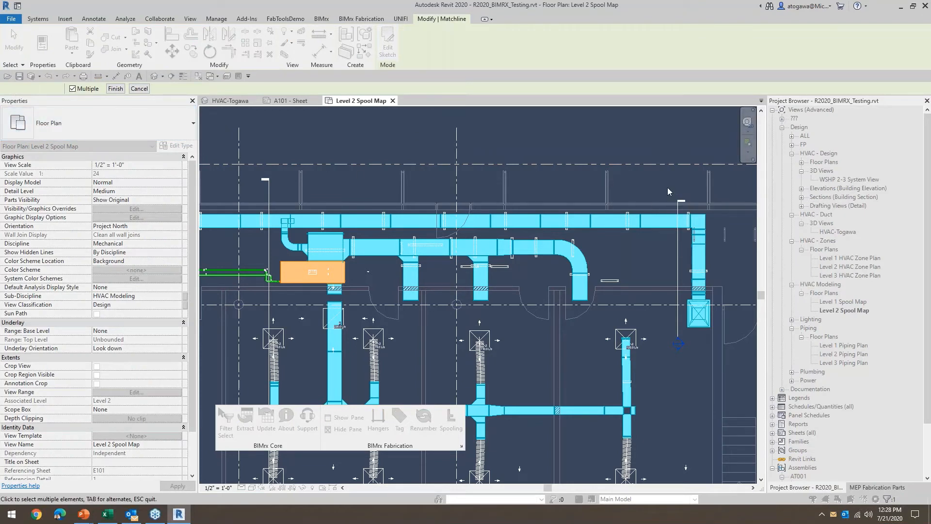
{"action": "left_click_drag", "start_coordinate": [670, 185], "coordinate": [359, 231]}
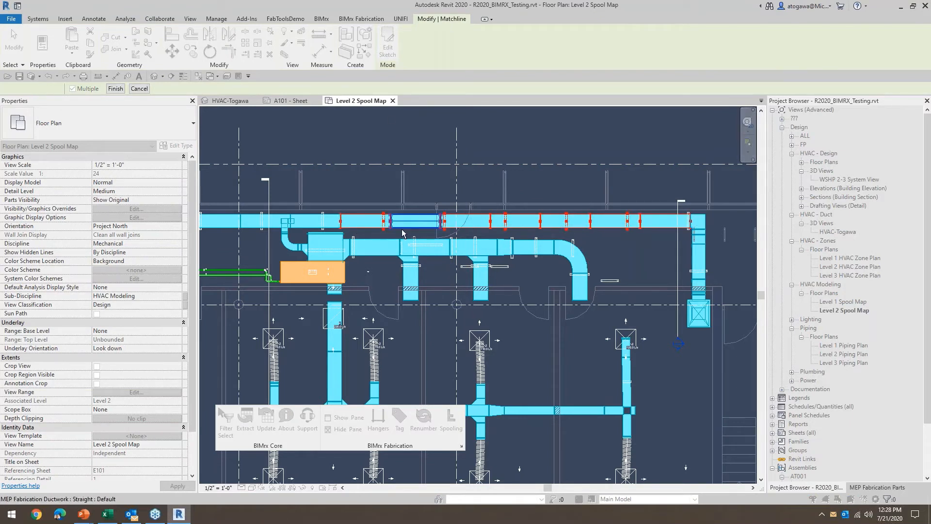
{"action": "left_click", "coordinate": [115, 88]}
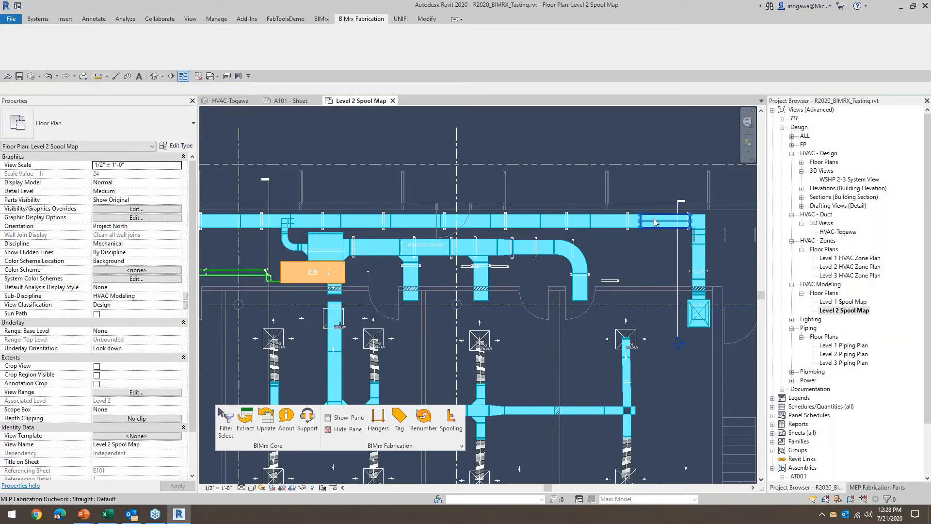
Step: Examine the Item Number property of the renumbered straight ducts and trapeze hangers along the upper main run
{"action": "left_click", "coordinate": [655, 222]}
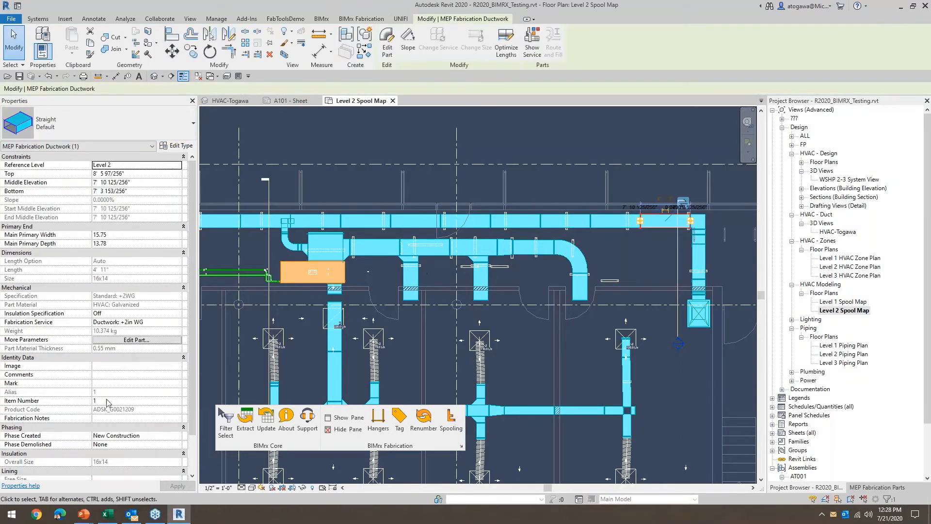
{"action": "left_click", "coordinate": [606, 226]}
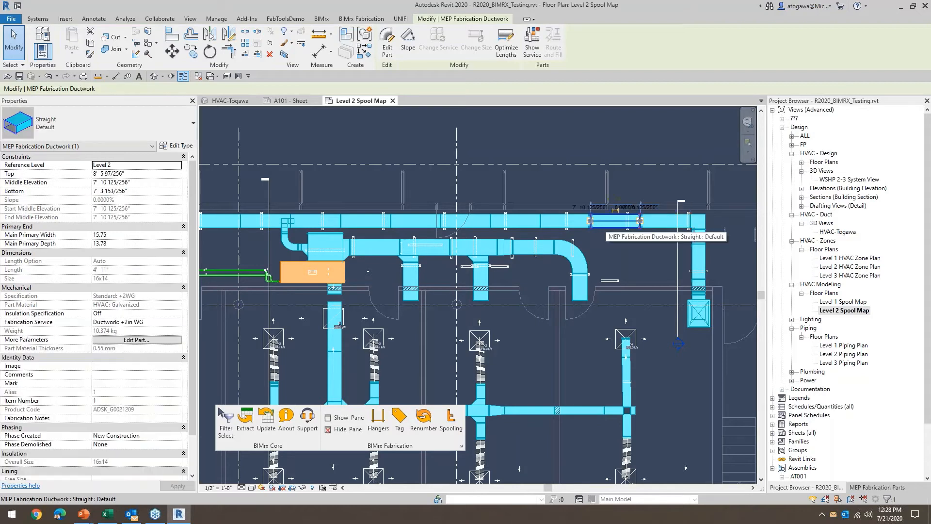
{"action": "left_click", "coordinate": [565, 224]}
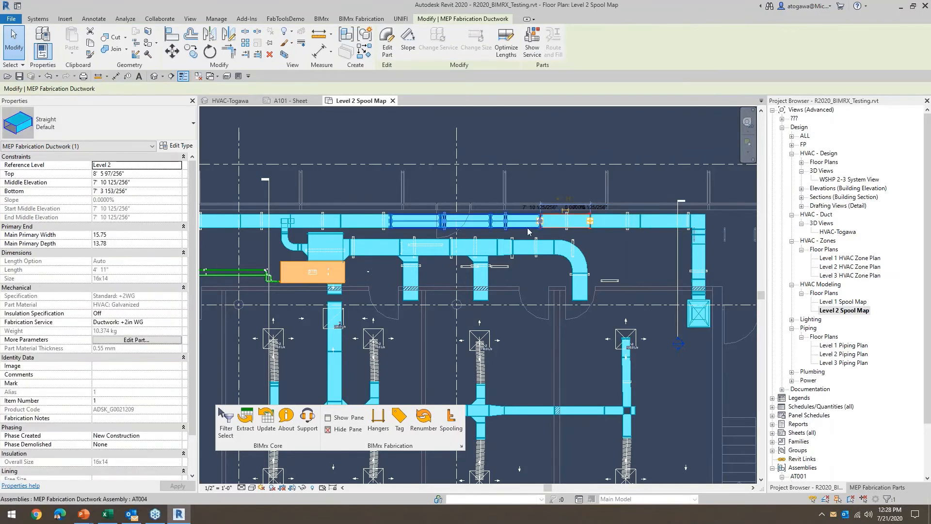
{"action": "left_click", "coordinate": [368, 187]}
{"action": "left_click", "coordinate": [383, 215]}
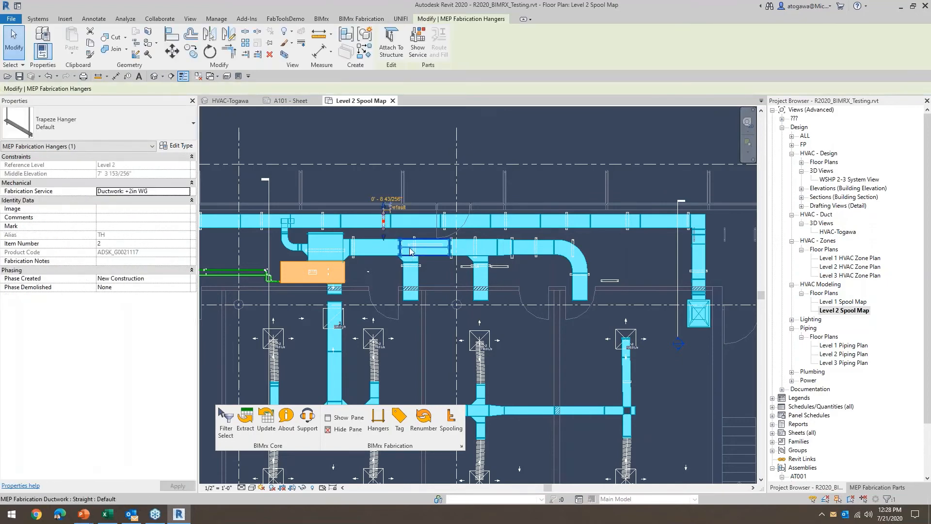
{"action": "left_click", "coordinate": [450, 234]}
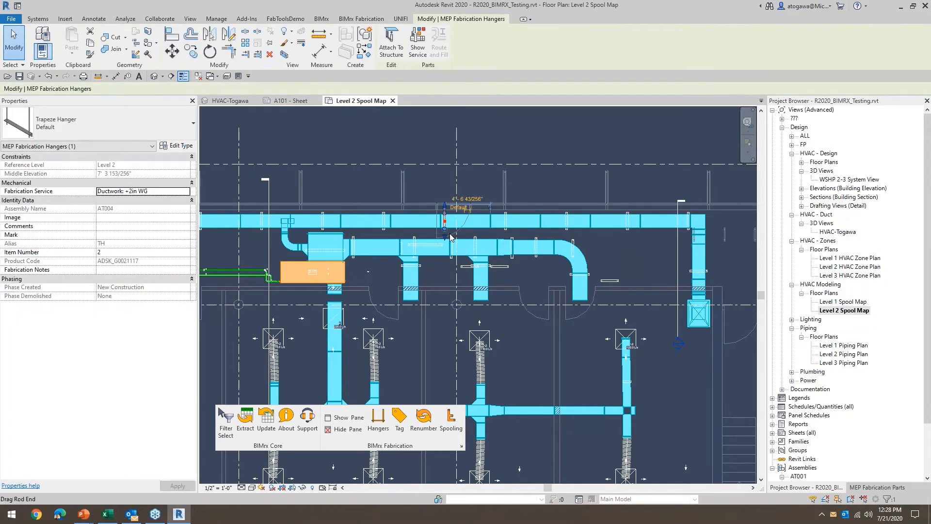
{"action": "left_click", "coordinate": [515, 234]}
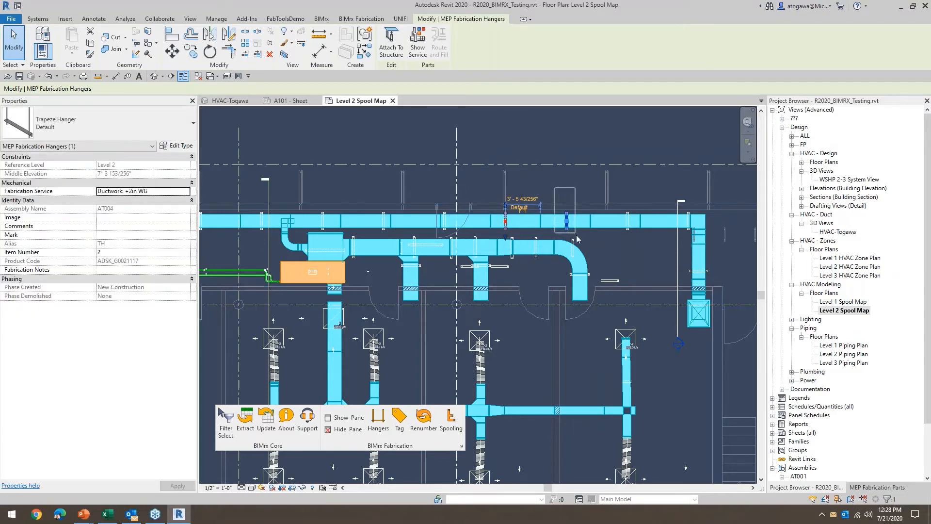
{"action": "left_click", "coordinate": [416, 191]}
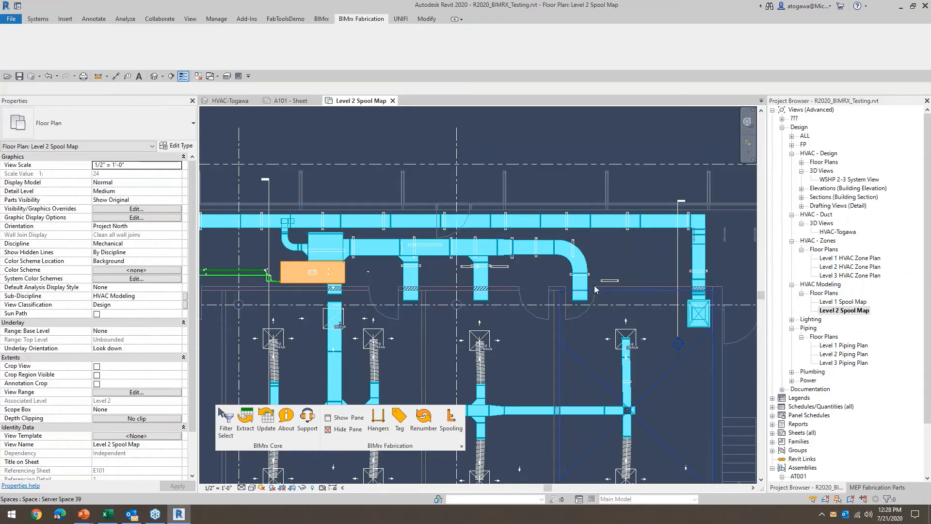
Step: Open the Active Tag settings and add a blank tag row for MEP Fabrication Ductwork
{"action": "scroll", "coordinate": [647, 243], "scroll_direction": "up", "scroll_amount": 3}
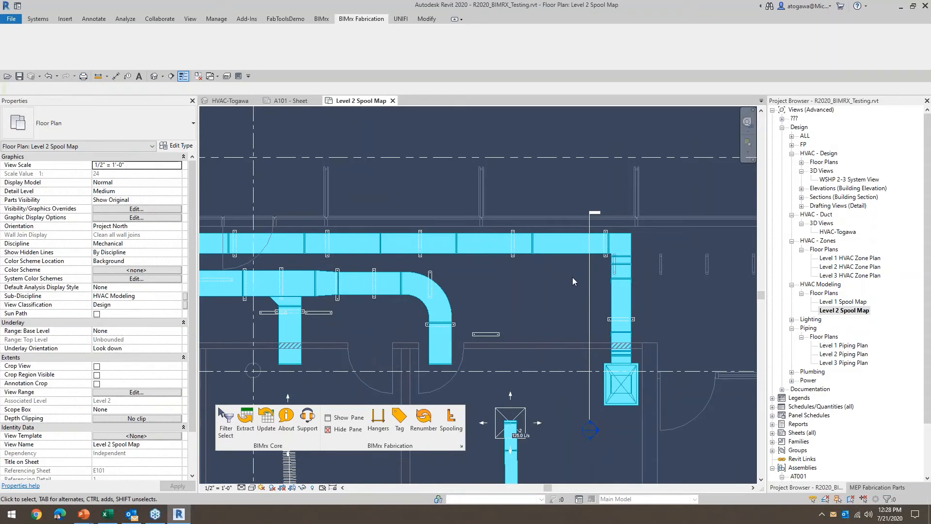
{"action": "left_click", "coordinate": [400, 420]}
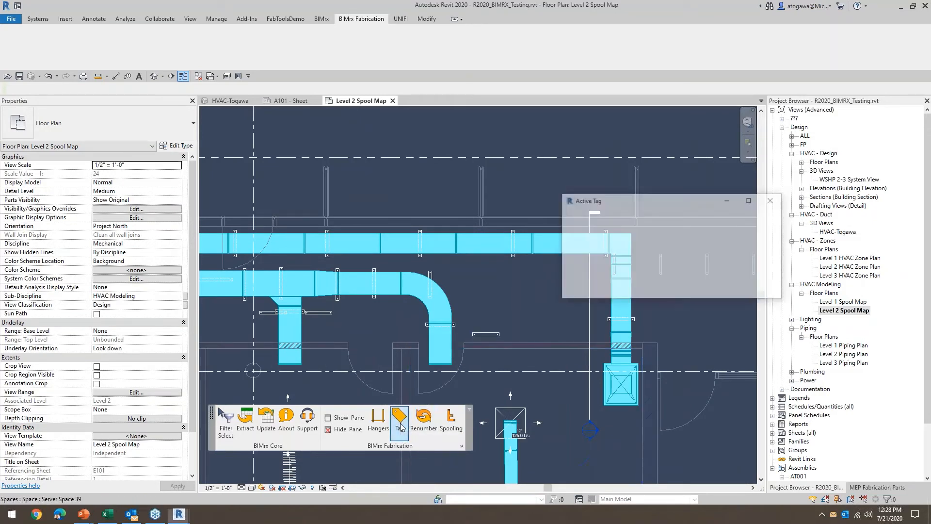
{"action": "left_click_drag", "start_coordinate": [627, 201], "coordinate": [643, 108]}
{"action": "left_click", "coordinate": [597, 155]}
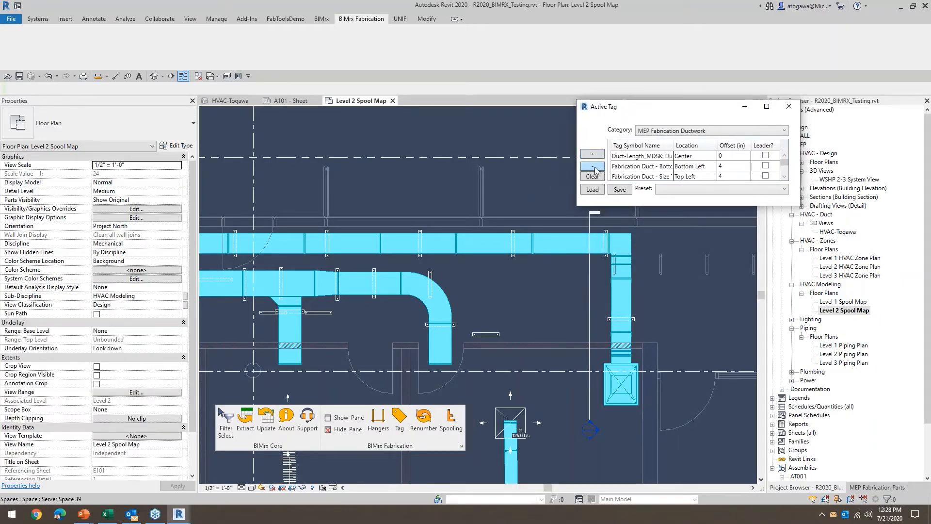
{"action": "left_click", "coordinate": [785, 173]}
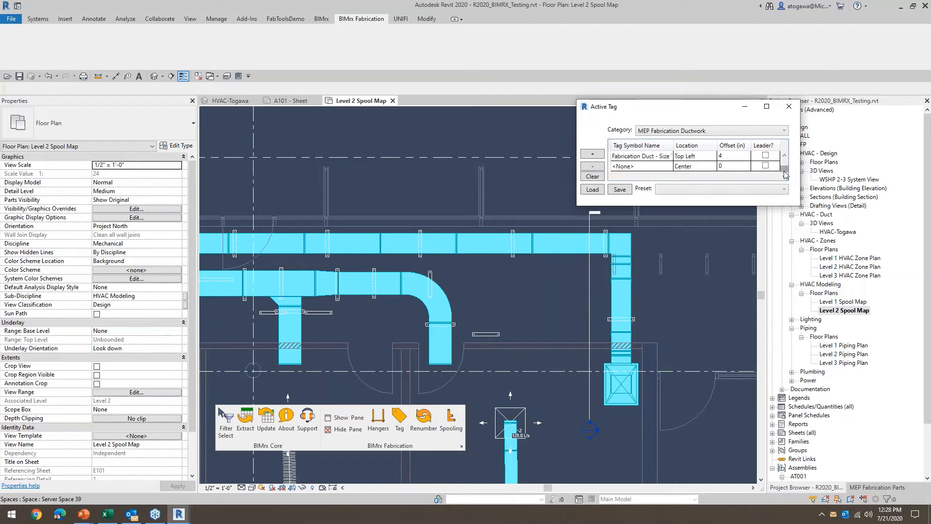
{"action": "left_click", "coordinate": [785, 172]}
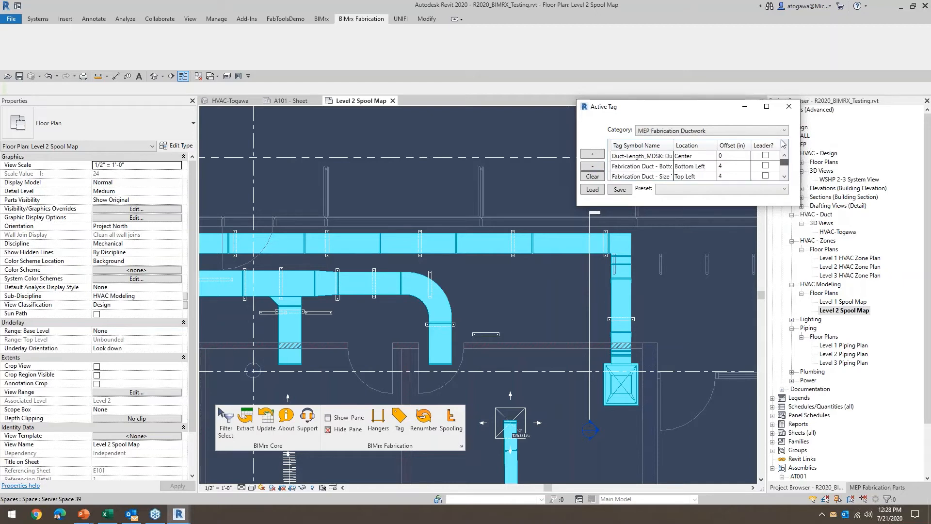
Step: Keep the MEP Fabrication Ductwork category and remove its existing tag definitions, leaving only the blank row
{"action": "left_click", "coordinate": [646, 132]}
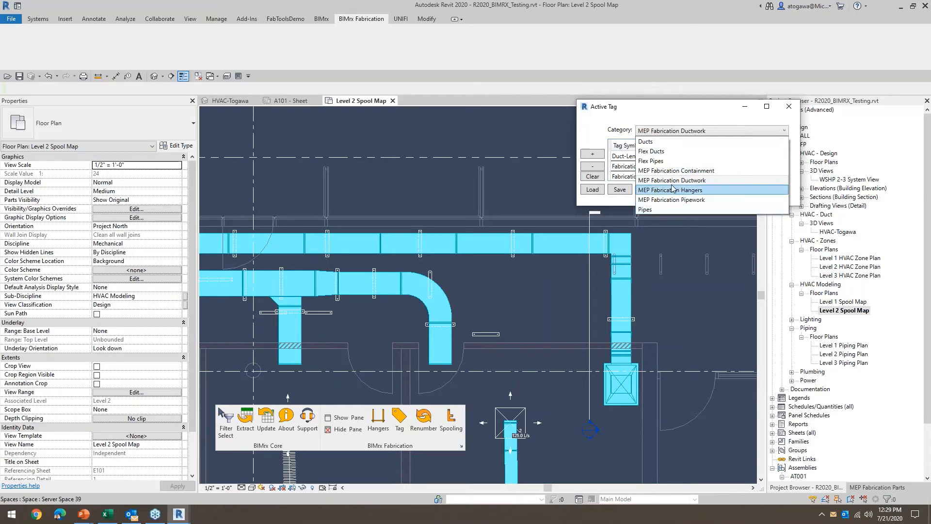
{"action": "left_click", "coordinate": [712, 180]}
{"action": "left_click", "coordinate": [598, 166]}
{"action": "left_click", "coordinate": [627, 159]}
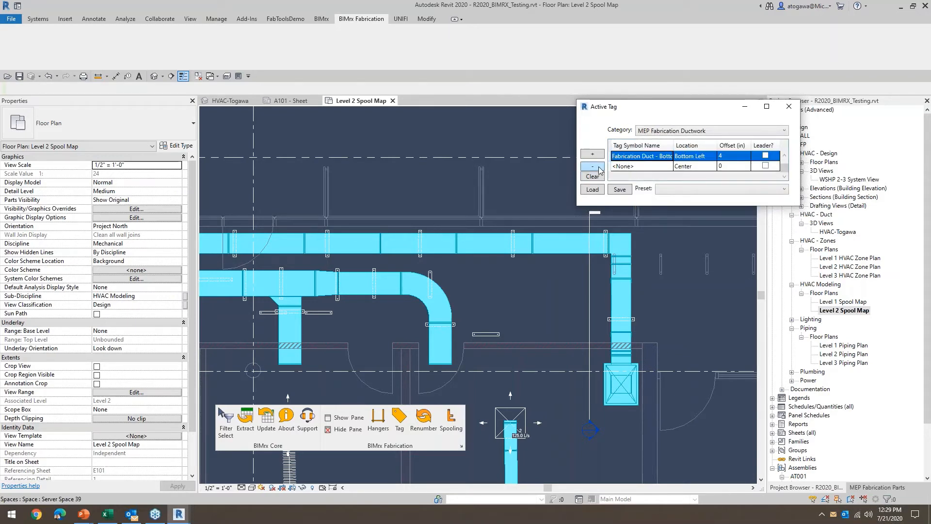
{"action": "left_click", "coordinate": [591, 167]}
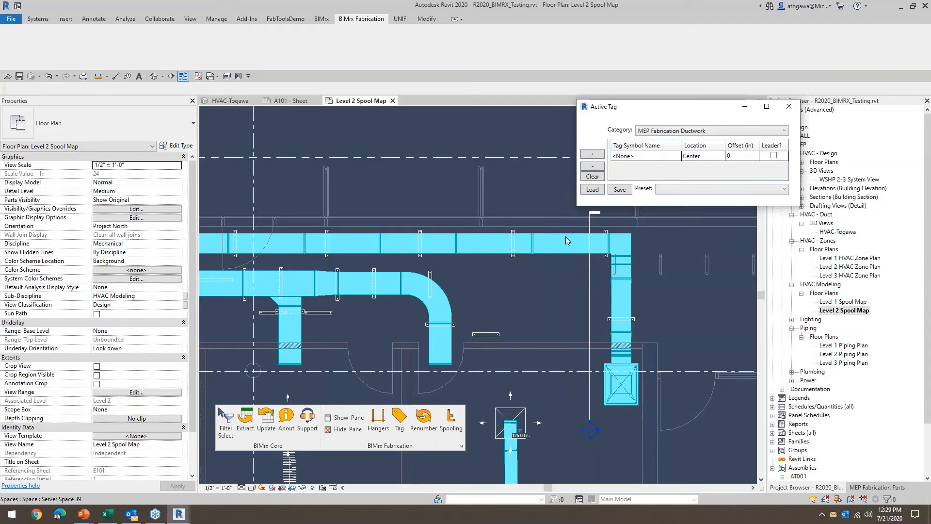
Step: Tag the straight duct beside the corner elbow by category, without a leader, and move the tag onto the duct
{"action": "scroll", "coordinate": [523, 250], "scroll_direction": "up", "scroll_amount": 2}
{"action": "scroll", "coordinate": [478, 257], "scroll_direction": "up", "scroll_amount": 2}
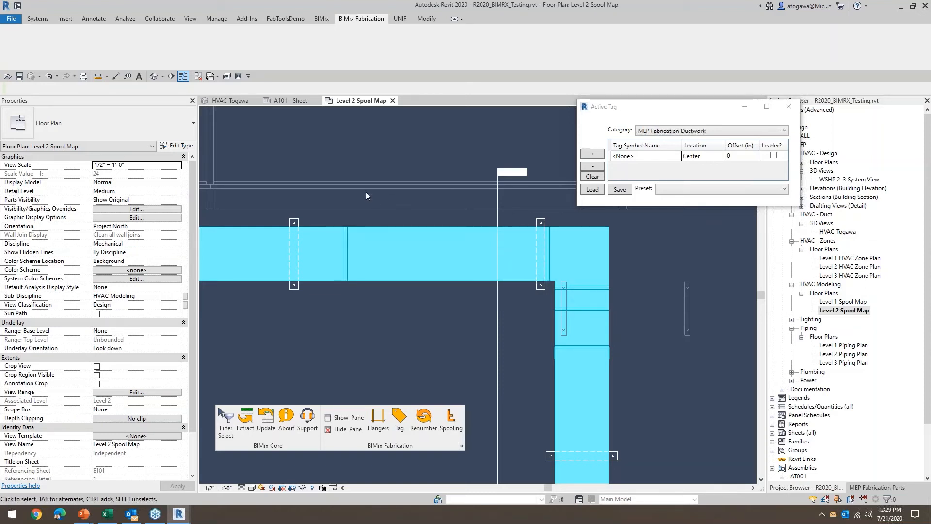
{"action": "key", "text": "t"}
{"action": "key", "text": "g"}
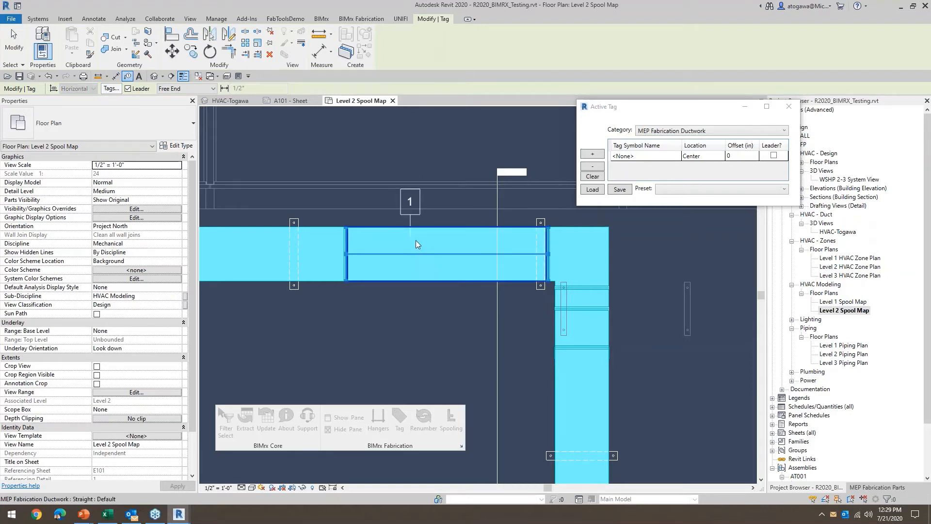
{"action": "left_click_drag", "start_coordinate": [426, 260], "coordinate": [436, 209]}
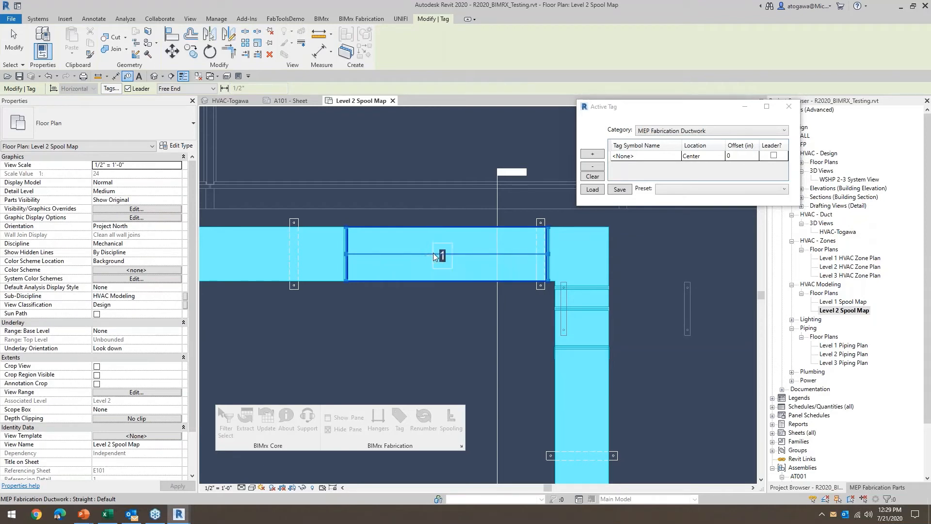
{"action": "key", "text": "Escape"}
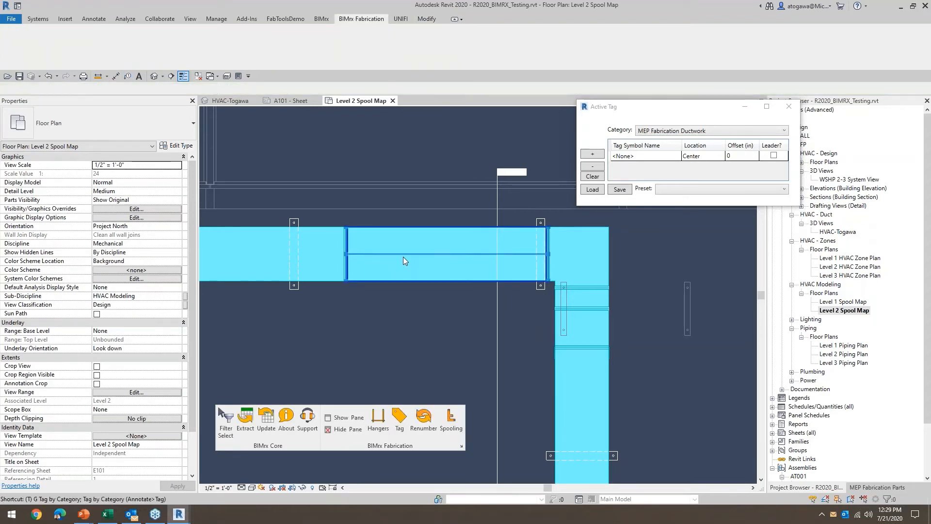
{"action": "left_click", "coordinate": [412, 257]}
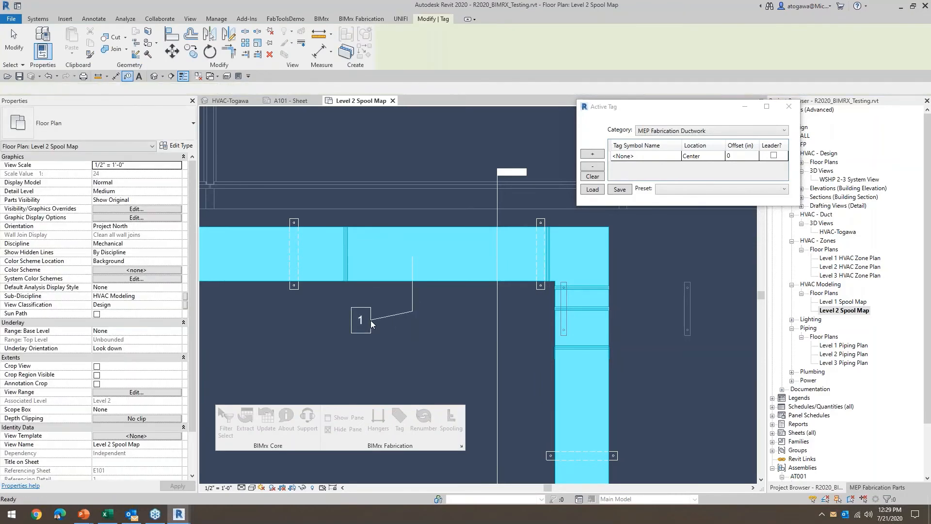
{"action": "left_click", "coordinate": [370, 320]}
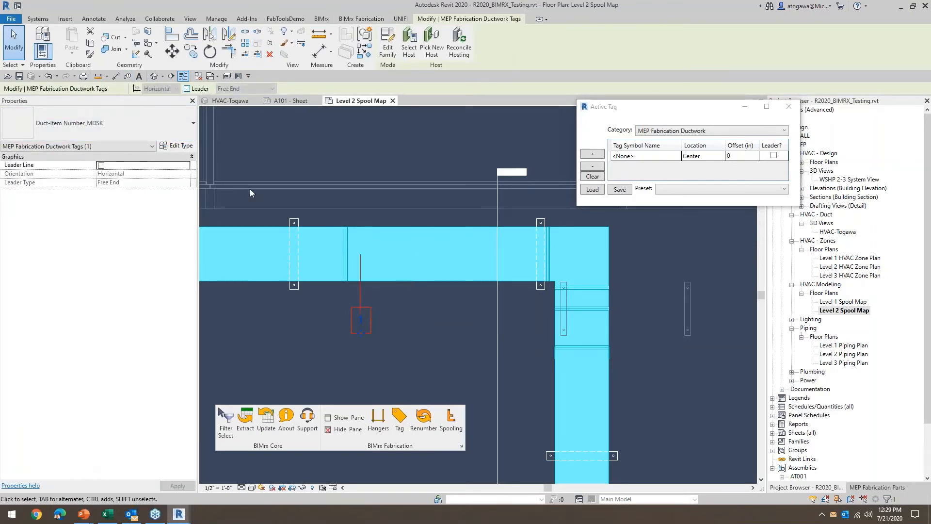
{"action": "left_click_drag", "start_coordinate": [361, 323], "coordinate": [365, 264]}
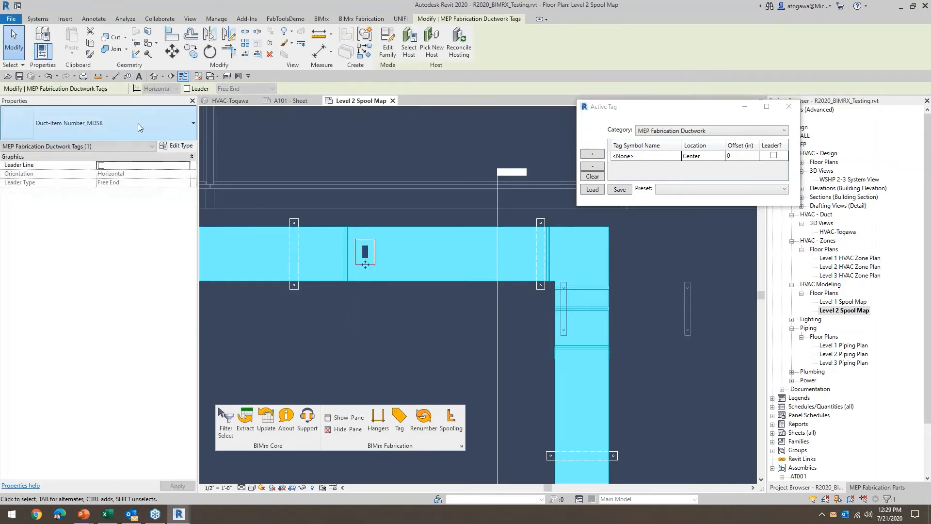
Step: Switch the placed duct tag to the Duct-Length_MDSK type and delete it from the duct
{"action": "left_click", "coordinate": [137, 124]}
{"action": "left_click", "coordinate": [59, 196]}
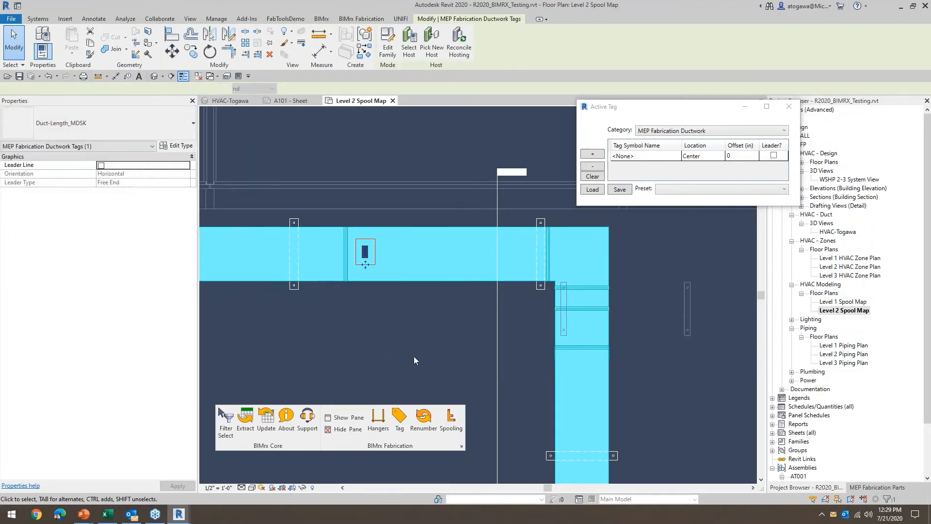
{"action": "left_click", "coordinate": [420, 357]}
{"action": "left_click", "coordinate": [364, 251]}
{"action": "key", "text": "s"}
{"action": "left_click", "coordinate": [424, 230]}
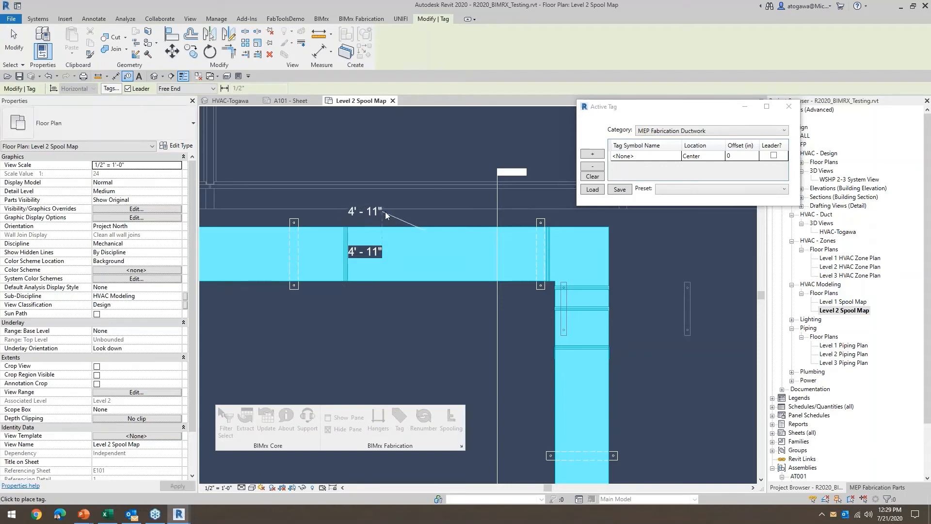
{"action": "key", "text": "Escape"}
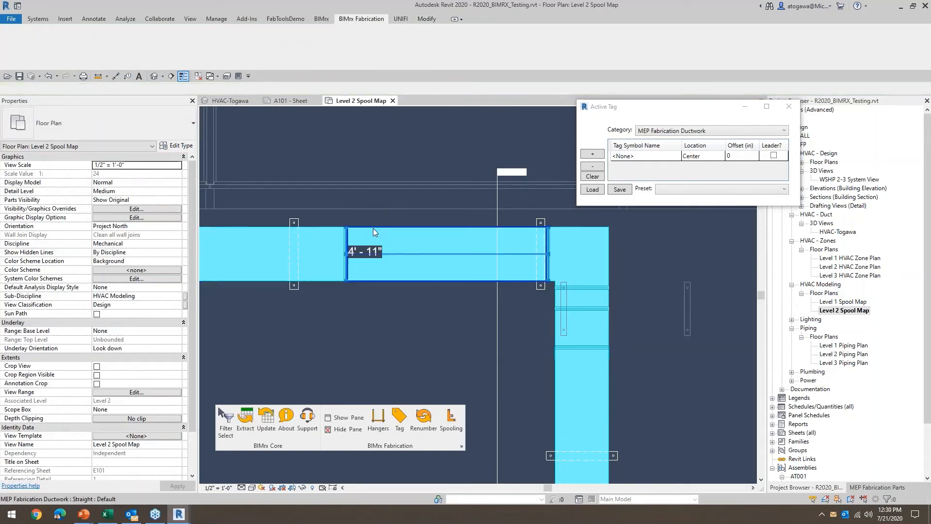
{"action": "left_click_drag", "start_coordinate": [324, 155], "coordinate": [412, 304]}
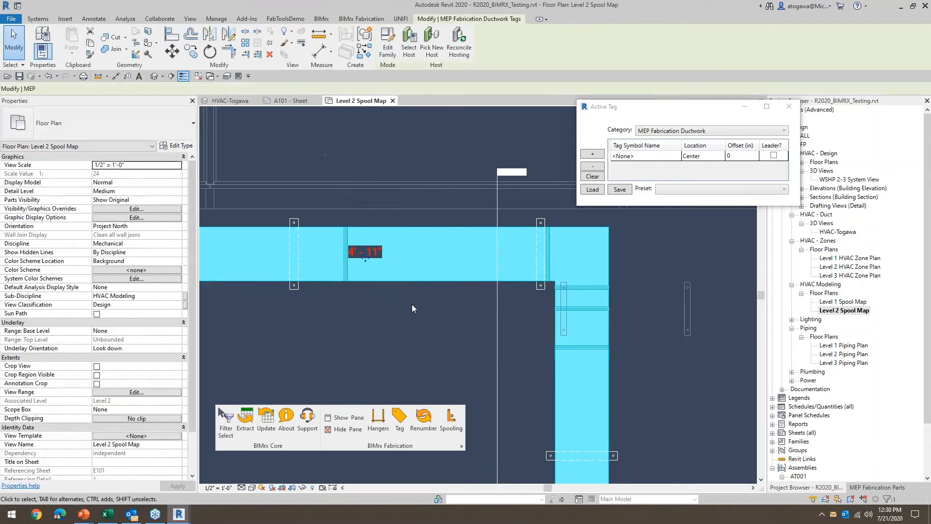
{"action": "key", "text": "Delete"}
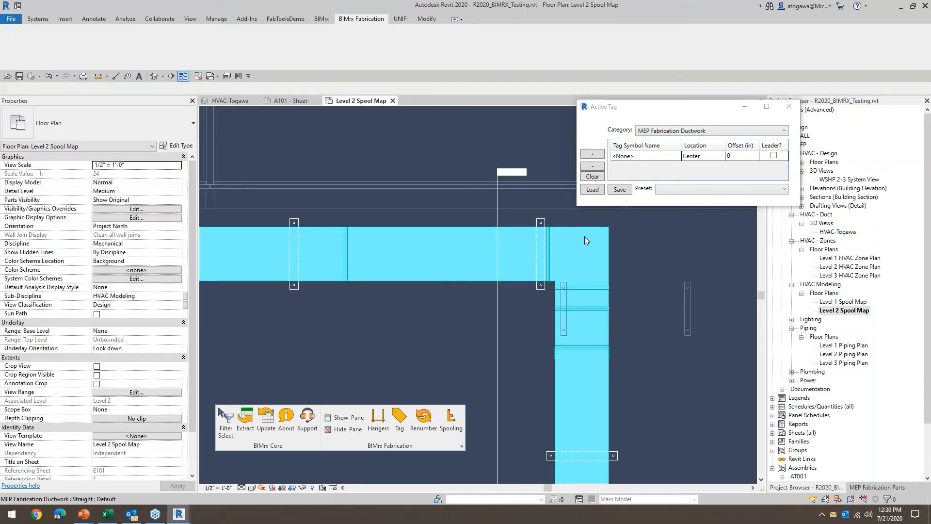
Step: Set the blank active tag row to Duct-Length_MDSK and tag the straight duct beside the corner elbow
{"action": "left_click", "coordinate": [658, 159]}
{"action": "left_click", "coordinate": [660, 160]}
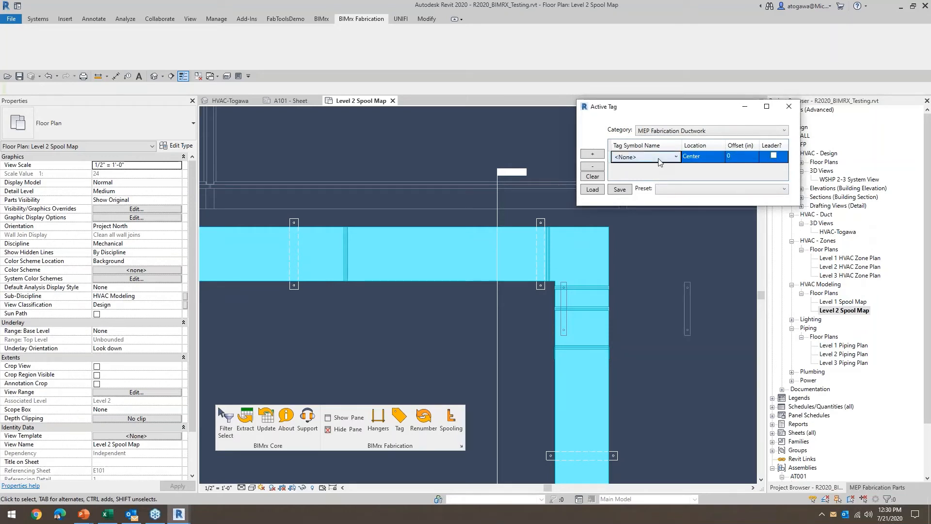
{"action": "left_click", "coordinate": [660, 160]}
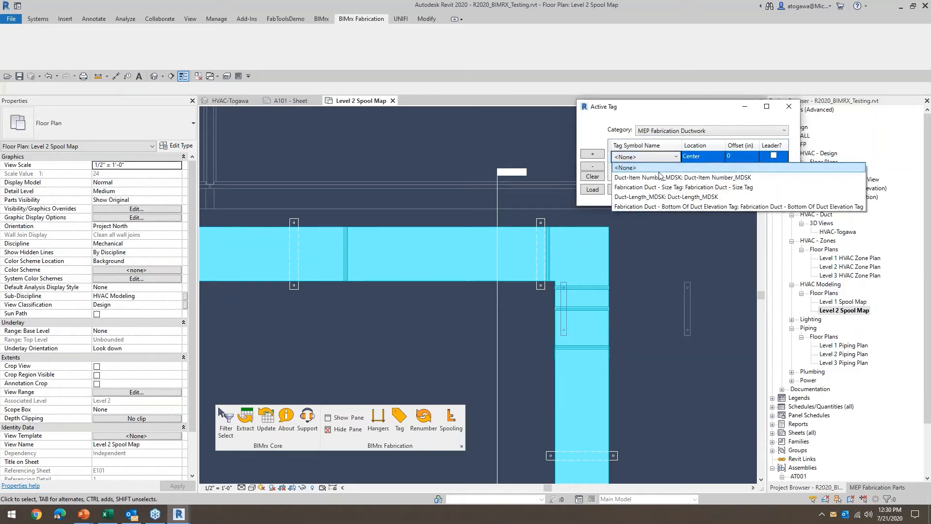
{"action": "left_click", "coordinate": [662, 196]}
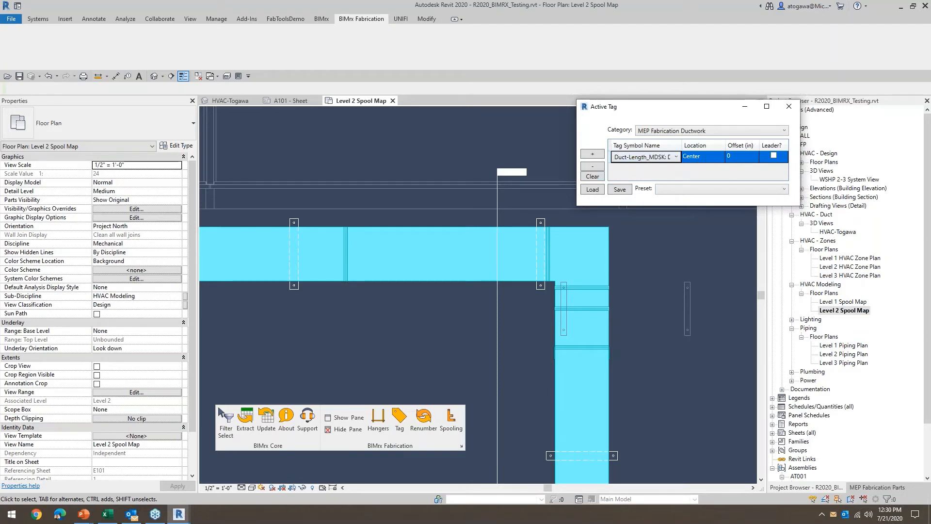
{"action": "left_click", "coordinate": [420, 286]}
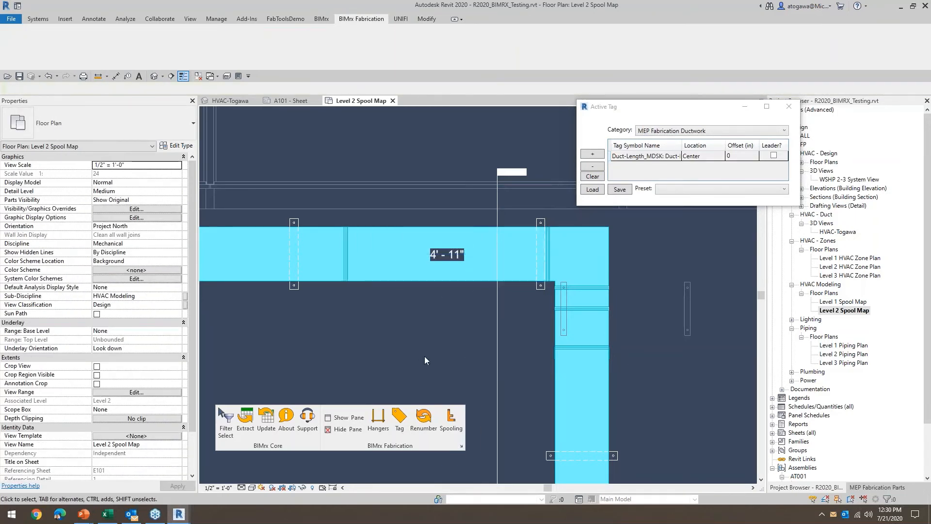
Step: Add a second active tag row using Fabrication Duct - Bottom Of Duct Elevation Tag with its location set to Bottom
{"action": "left_click", "coordinate": [592, 154]}
{"action": "left_click", "coordinate": [636, 166]}
{"action": "left_click", "coordinate": [641, 167]}
{"action": "left_click", "coordinate": [645, 168]}
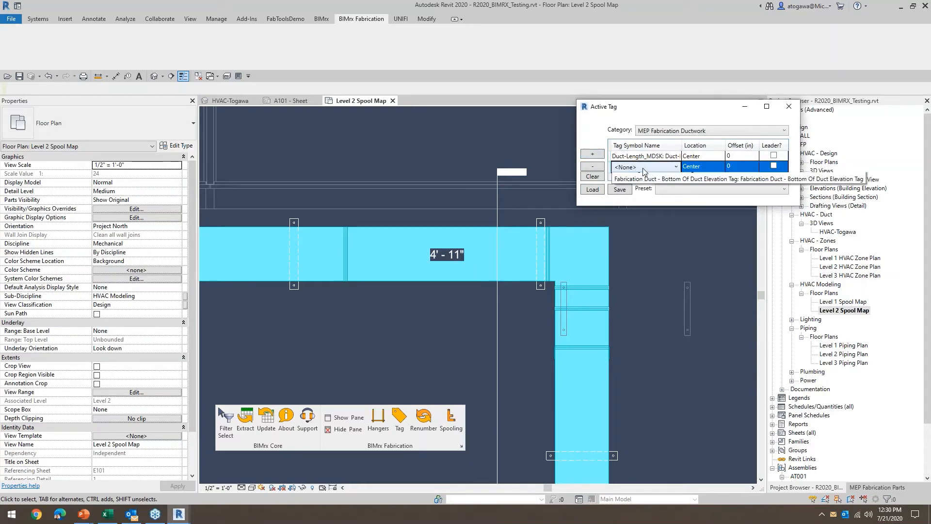
{"action": "left_click", "coordinate": [653, 218]}
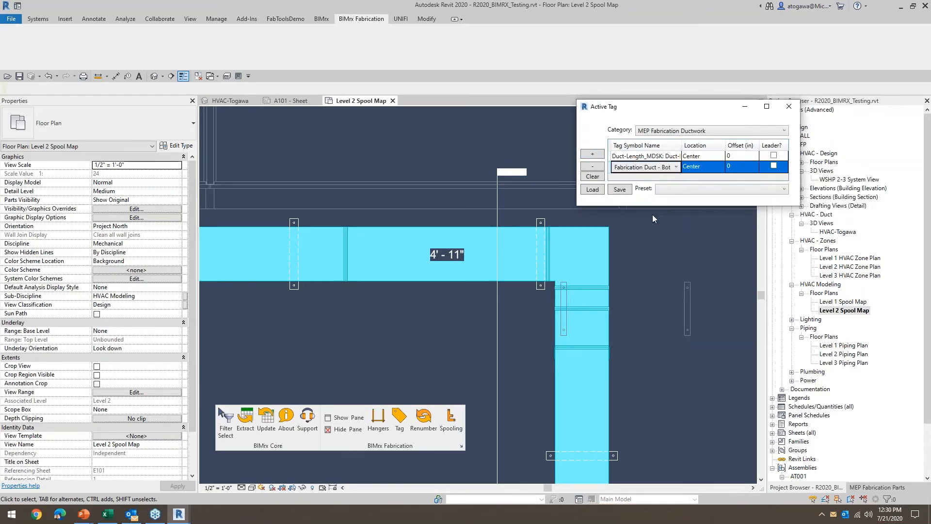
{"action": "left_click", "coordinate": [711, 167]}
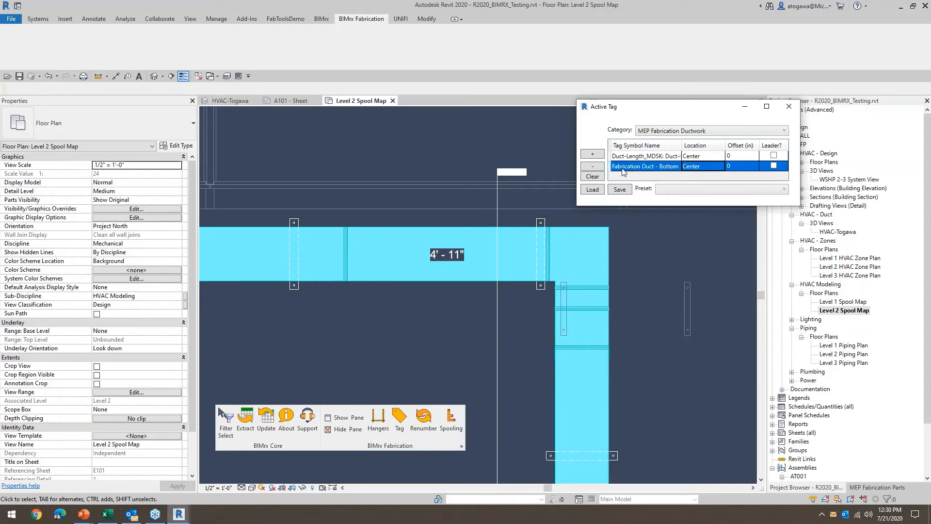
{"action": "left_click", "coordinate": [700, 168]}
{"action": "left_click", "coordinate": [703, 251]}
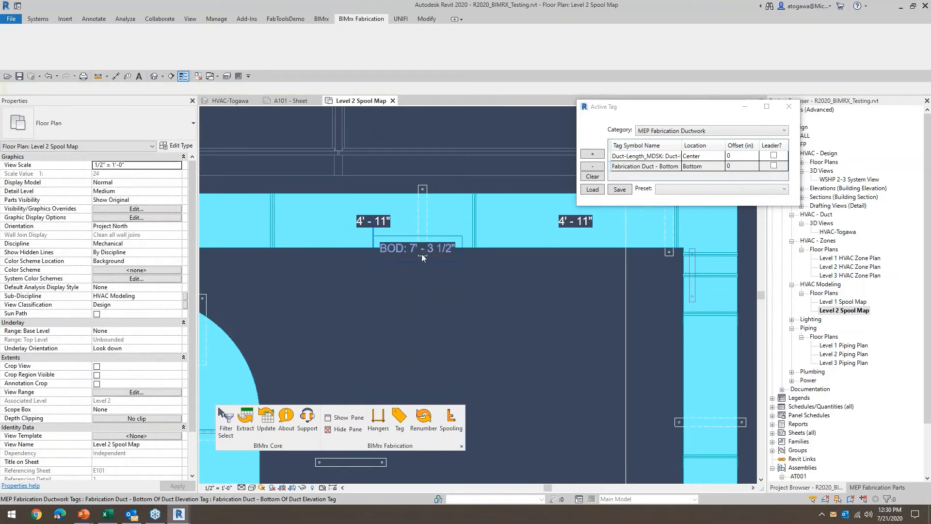
Step: Change the bottom elevation tag's location to Bottom Left and tag the next straight duct along the upper run
{"action": "left_click", "coordinate": [711, 166]}
{"action": "left_click", "coordinate": [711, 167]}
{"action": "left_click", "coordinate": [697, 236]}
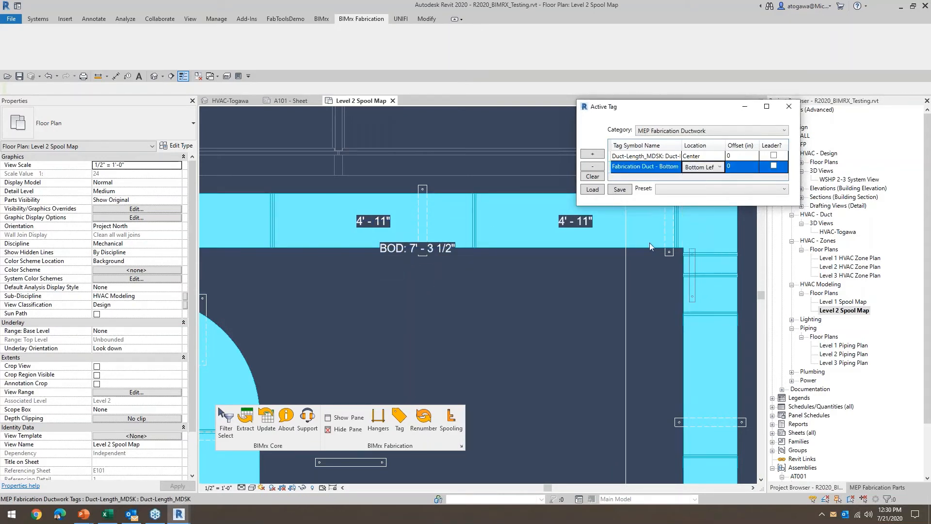
{"action": "middle_click_drag", "start_coordinate": [352, 301], "coordinate": [490, 248]}
{"action": "left_click", "coordinate": [461, 235]}
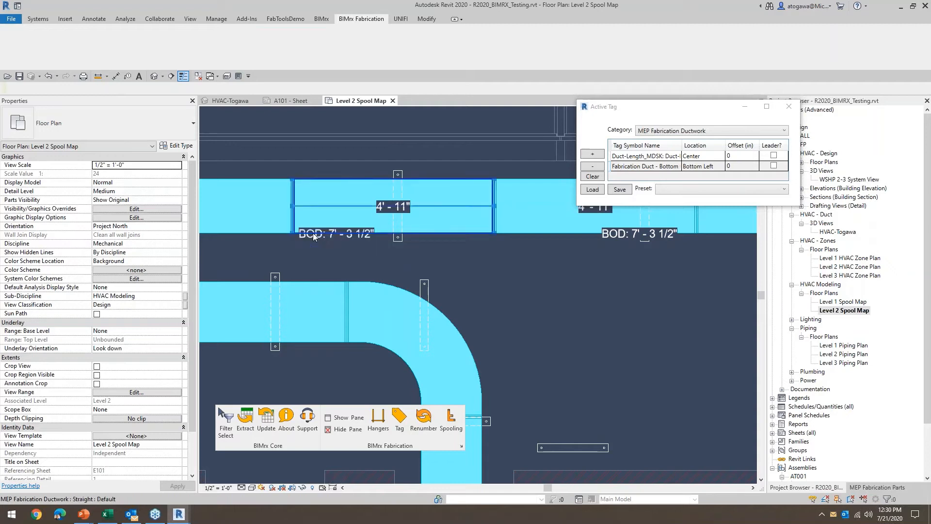
Step: Set the bottom elevation tag's offset to 4 in and tag another straight duct along the upper run
{"action": "left_click", "coordinate": [740, 166]}
{"action": "middle_click_drag", "start_coordinate": [393, 265], "coordinate": [571, 252]}
{"action": "left_click_drag", "start_coordinate": [410, 231], "coordinate": [257, 202]}
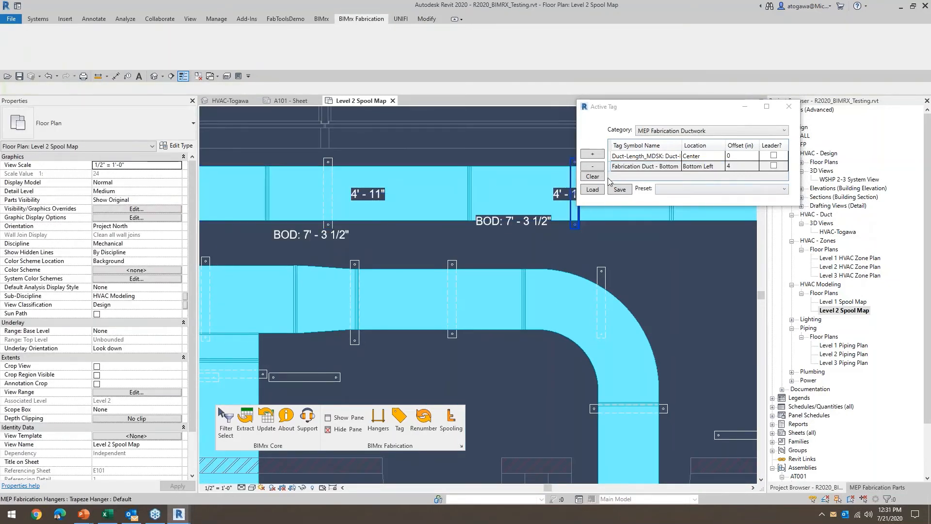
Step: Add a Fabrication Duct - Size Tag row at Top Left with a 4 in offset and tag the next upper-run duct
{"action": "left_click", "coordinate": [592, 154]}
{"action": "left_click", "coordinate": [654, 168]}
{"action": "left_click", "coordinate": [653, 167]}
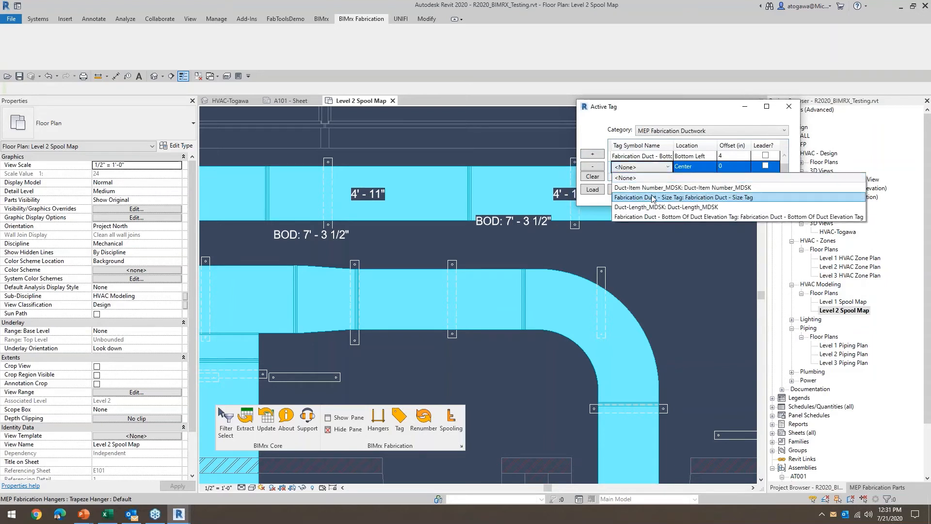
{"action": "left_click", "coordinate": [653, 197]}
{"action": "left_click", "coordinate": [700, 168]}
{"action": "left_click", "coordinate": [700, 173]}
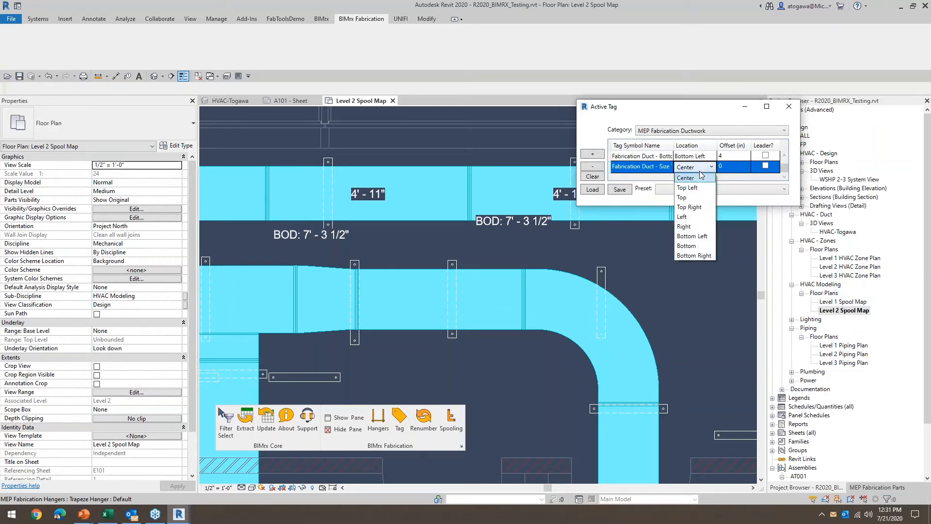
{"action": "left_click", "coordinate": [691, 183]}
{"action": "left_click", "coordinate": [730, 171]}
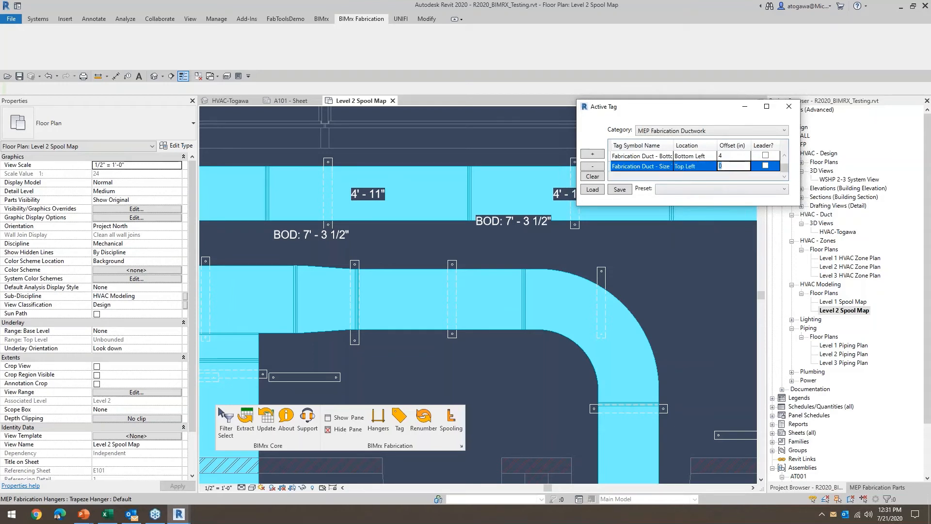
{"action": "type", "text": "4"}
{"action": "left_click", "coordinate": [720, 258]}
{"action": "middle_click_drag", "start_coordinate": [433, 254], "coordinate": [530, 261]}
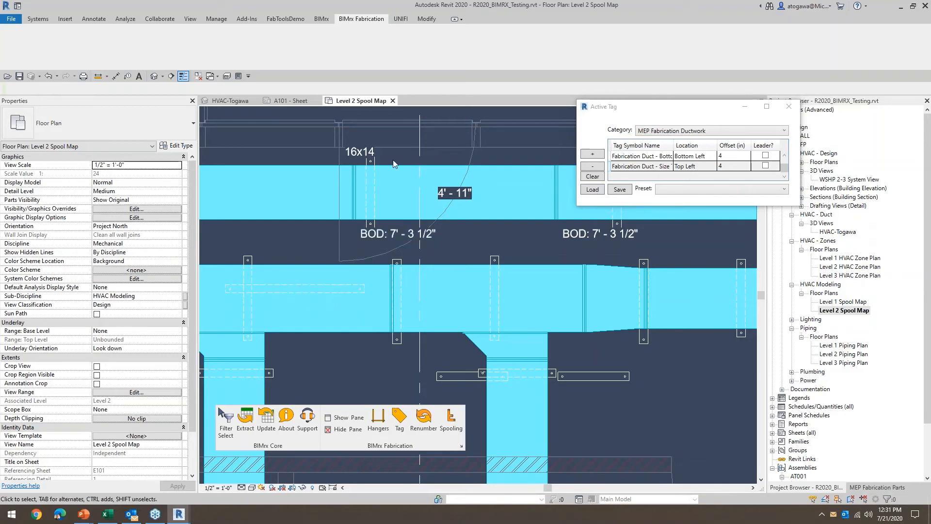
Step: Save the active tag setup over duct tagging.xml on the Desktop and tag one more straight duct with it
{"action": "left_click", "coordinate": [620, 189]}
{"action": "left_click", "coordinate": [894, 175]}
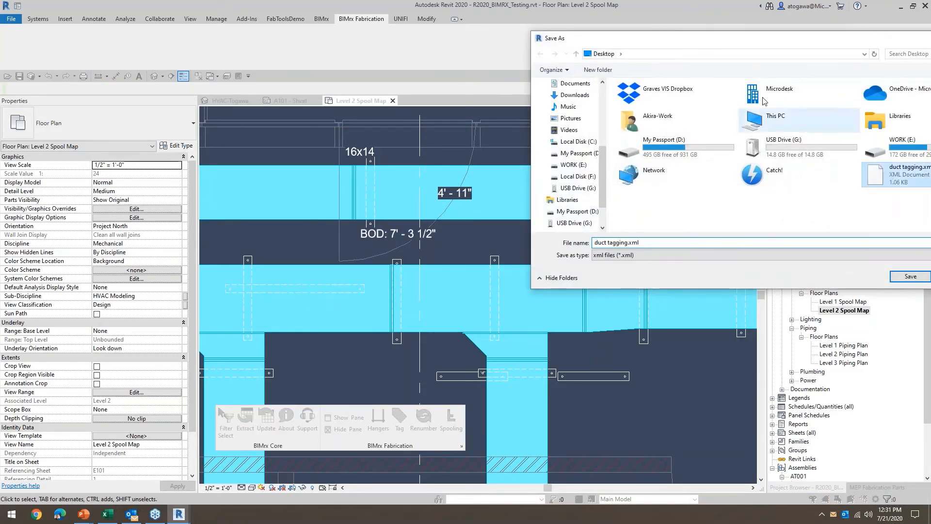
{"action": "left_click_drag", "start_coordinate": [818, 42], "coordinate": [760, 42]}
{"action": "left_click", "coordinate": [849, 276]}
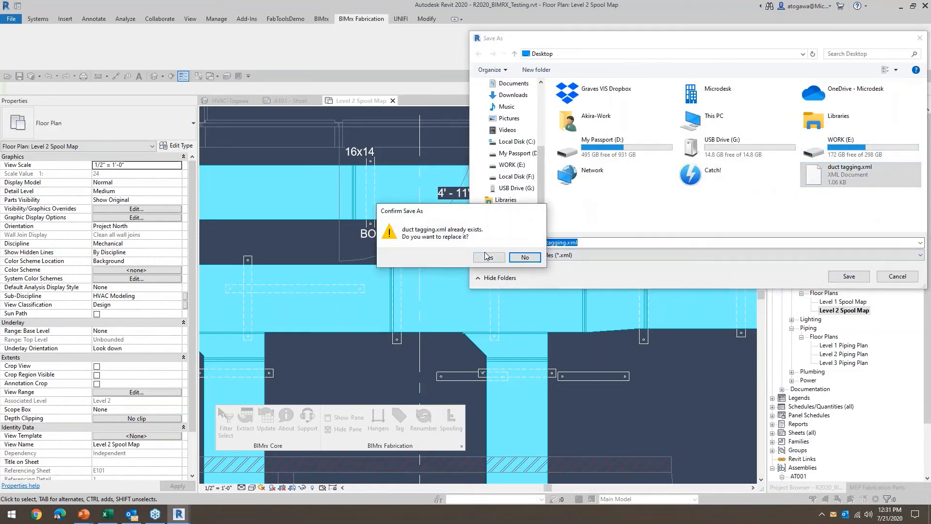
{"action": "left_click", "coordinate": [488, 256]}
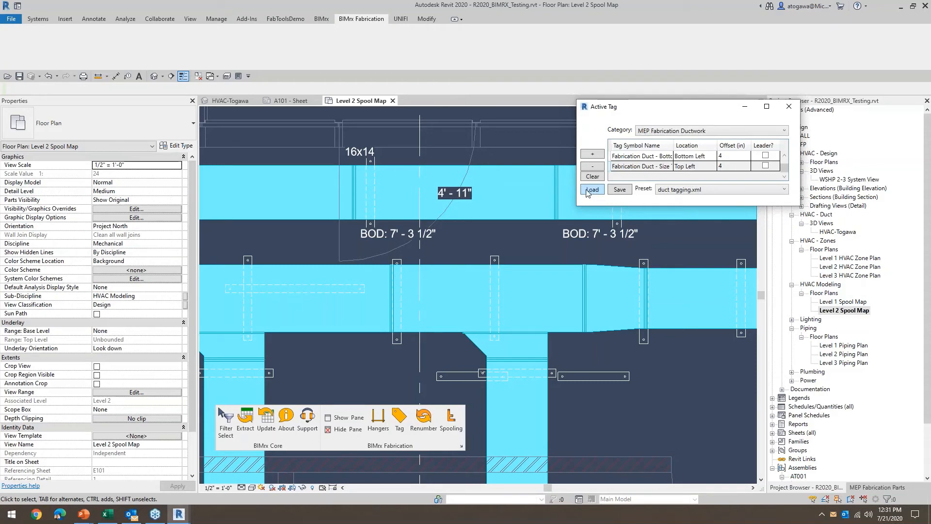
{"action": "middle_click_drag", "start_coordinate": [399, 218], "coordinate": [496, 210]}
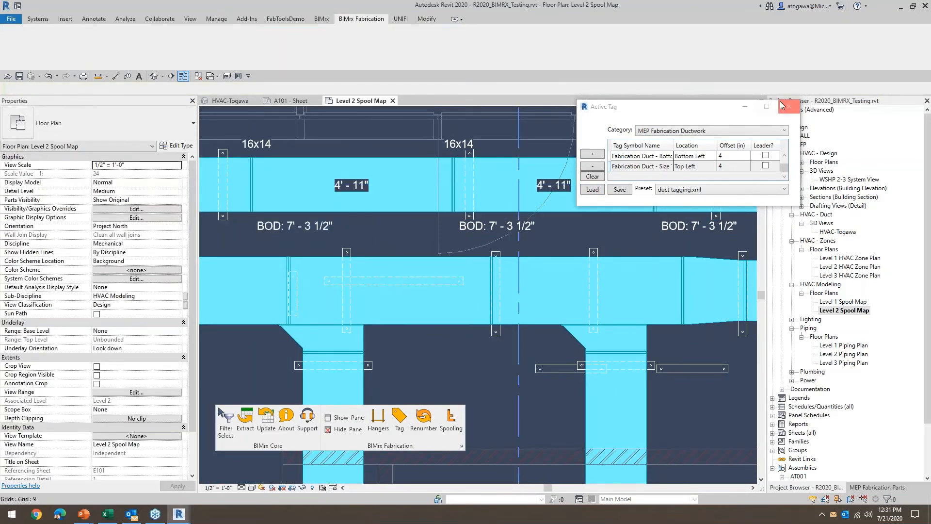
Step: Go to the green pipework beside the orange unit and remove all ductwork rows from the active tag list
{"action": "scroll", "coordinate": [451, 335], "scroll_direction": "down", "scroll_amount": 2}
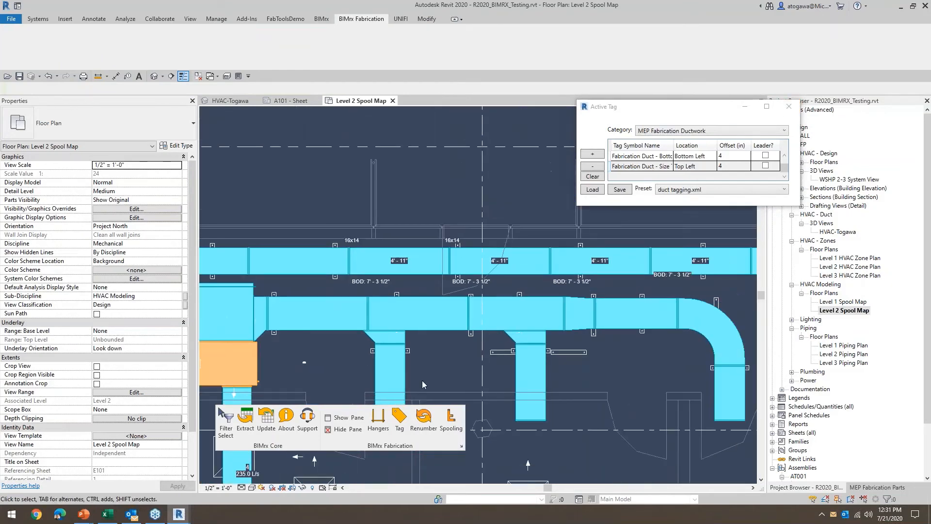
{"action": "middle_click_drag", "start_coordinate": [424, 381], "coordinate": [613, 293]}
{"action": "middle_click_drag", "start_coordinate": [336, 296], "coordinate": [460, 278]}
{"action": "scroll", "coordinate": [422, 247], "scroll_direction": "up", "scroll_amount": 5}
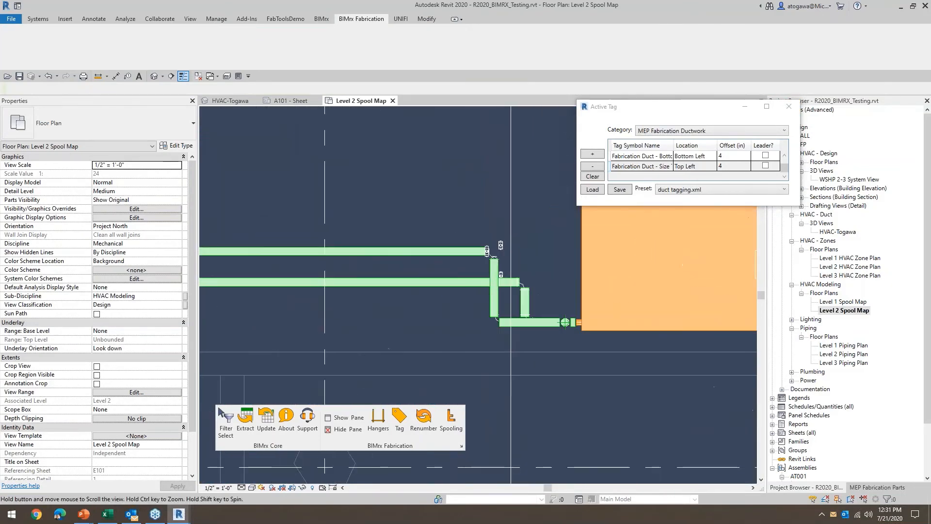
{"action": "scroll", "coordinate": [413, 249], "scroll_direction": "up", "scroll_amount": 2}
{"action": "left_click", "coordinate": [629, 166]}
{"action": "left_click", "coordinate": [593, 167]}
{"action": "left_click", "coordinate": [596, 167]}
{"action": "left_click", "coordinate": [597, 167]}
Step: Change the active tag category to MEP Fabrication Pipework and add a blank tag row
{"action": "left_click", "coordinate": [655, 131]}
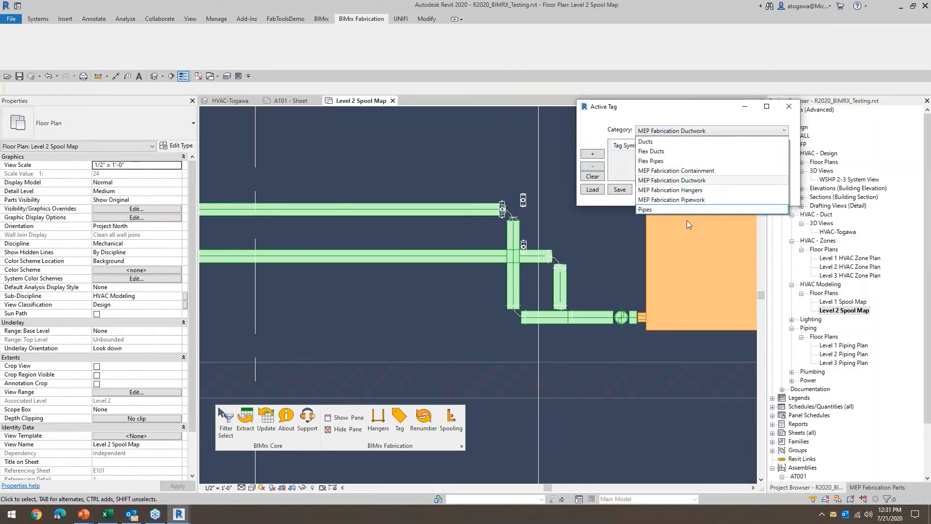
{"action": "left_click", "coordinate": [689, 186]}
{"action": "left_click", "coordinate": [593, 154]}
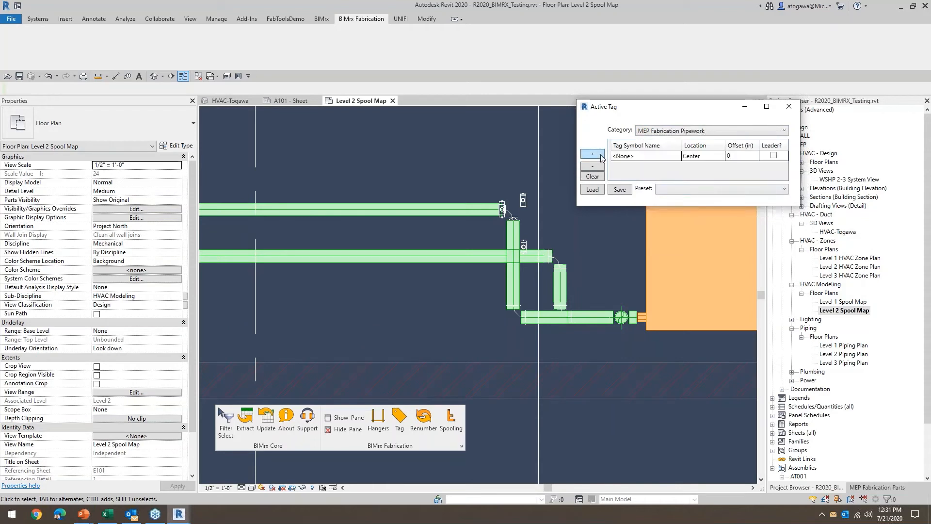
Step: Set the blank pipework tag row to Fabrication Pipe - Bottom of Pipe Elevation Tag with its location at Bottom
{"action": "left_click", "coordinate": [662, 157]}
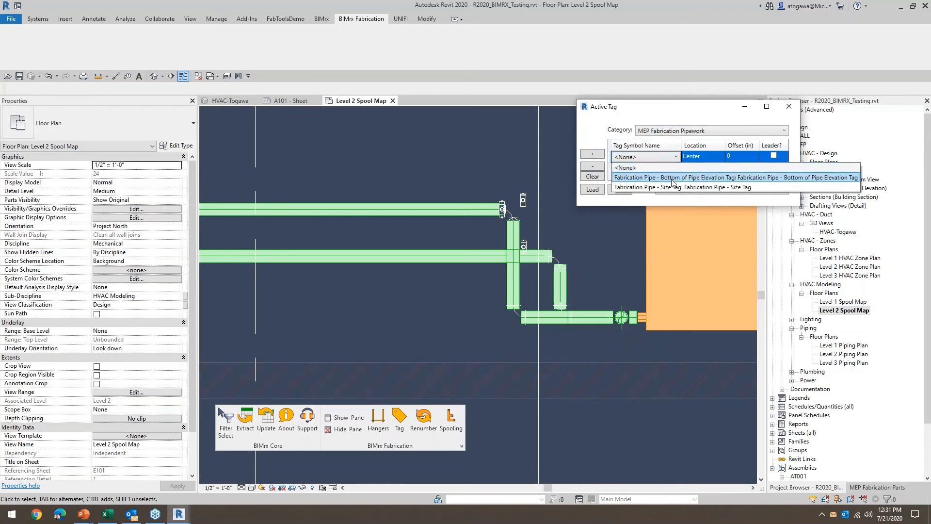
{"action": "left_click", "coordinate": [669, 177]}
{"action": "left_click", "coordinate": [702, 159]}
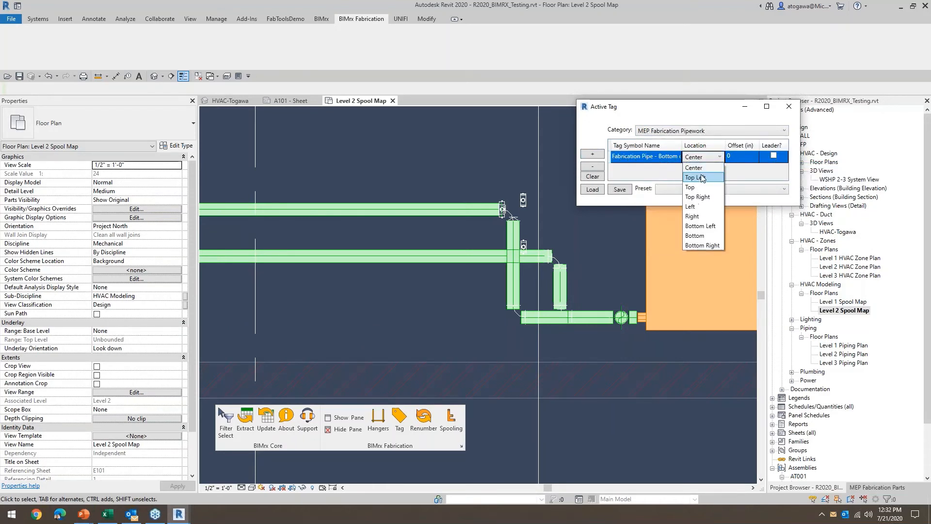
{"action": "left_click", "coordinate": [699, 236]}
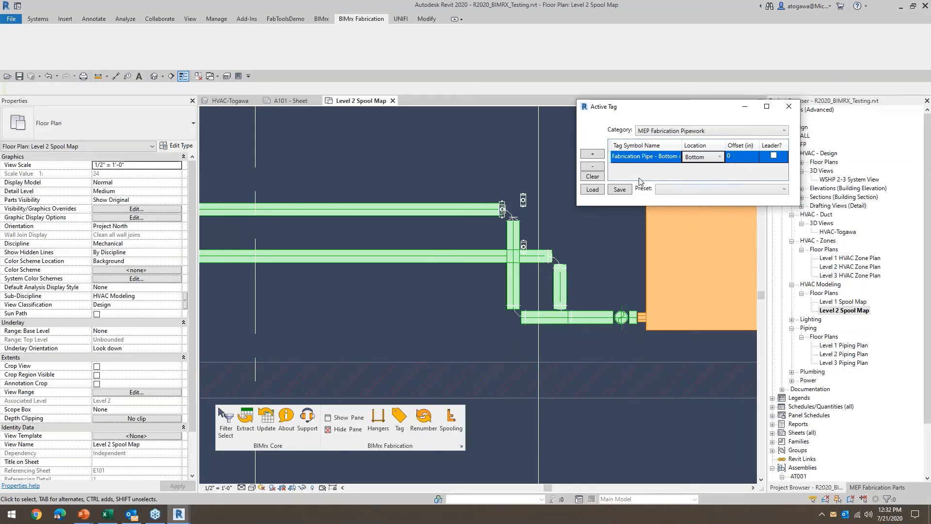
Step: Add a Fabrication Pipe - Size Tag row at Center and set the elevation tag row's offset to 4 in
{"action": "left_click", "coordinate": [592, 154]}
{"action": "left_click", "coordinate": [645, 167]}
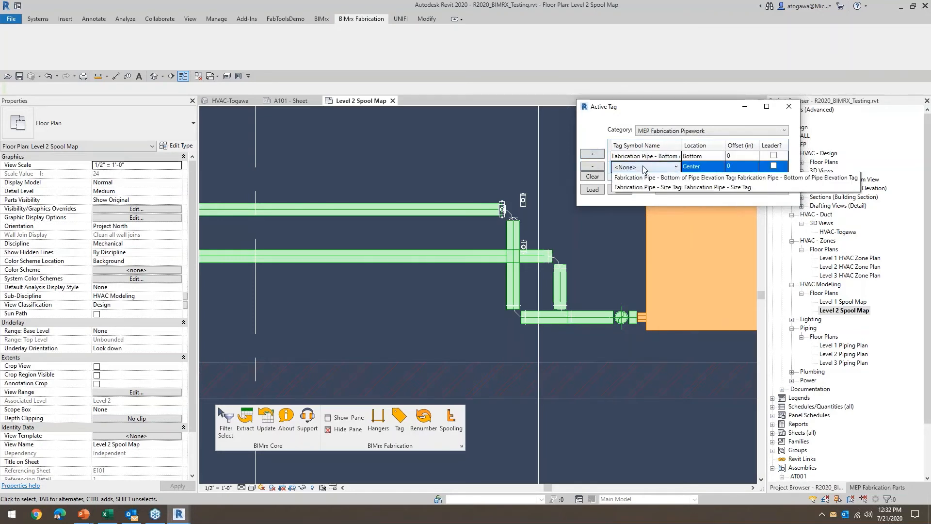
{"action": "left_click", "coordinate": [650, 197]}
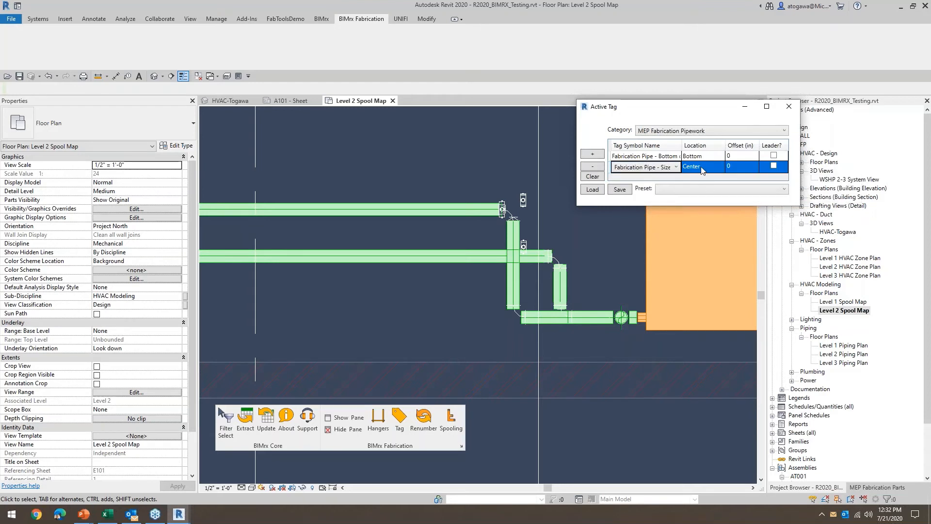
{"action": "left_click", "coordinate": [734, 155]}
{"action": "left_click", "coordinate": [733, 156]}
{"action": "type", "text": "4"}
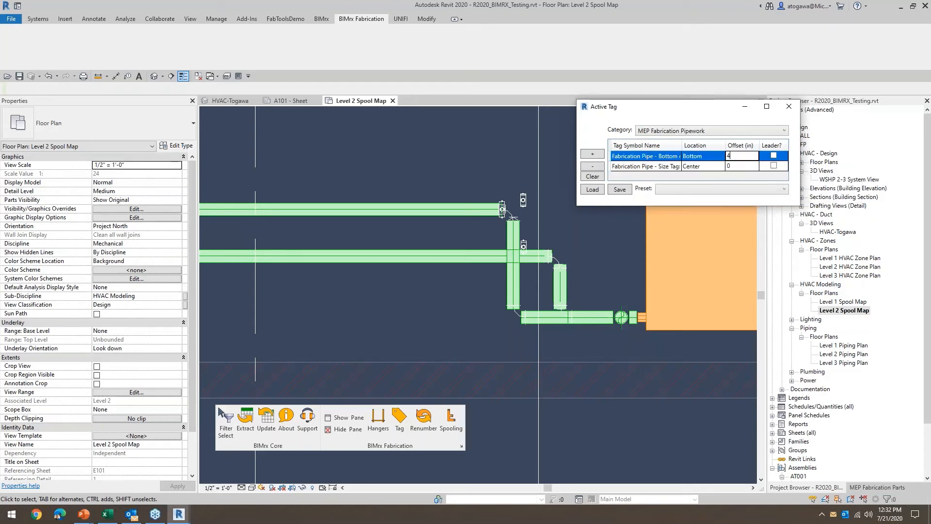
Step: Tag the upper long 1-1/2 copper pipe beside the orange unit and check the placed tags
{"action": "left_click", "coordinate": [405, 205]}
{"action": "scroll", "coordinate": [424, 284], "scroll_direction": "down", "scroll_amount": 3}
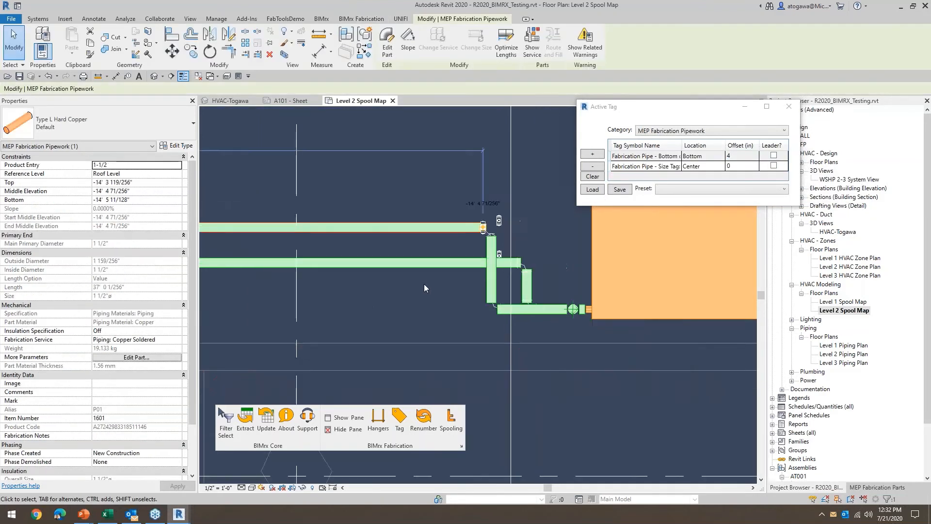
{"action": "middle_click_drag", "start_coordinate": [423, 284], "coordinate": [763, 249]}
{"action": "scroll", "coordinate": [727, 227], "scroll_direction": "down", "scroll_amount": 3}
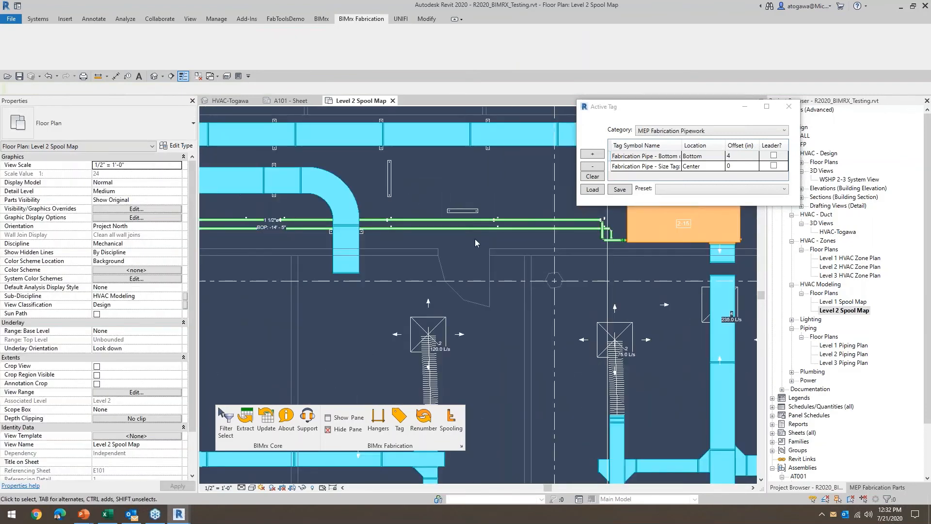
{"action": "scroll", "coordinate": [268, 225], "scroll_direction": "up", "scroll_amount": 3}
{"action": "middle_click_drag", "start_coordinate": [348, 202], "coordinate": [501, 323]}
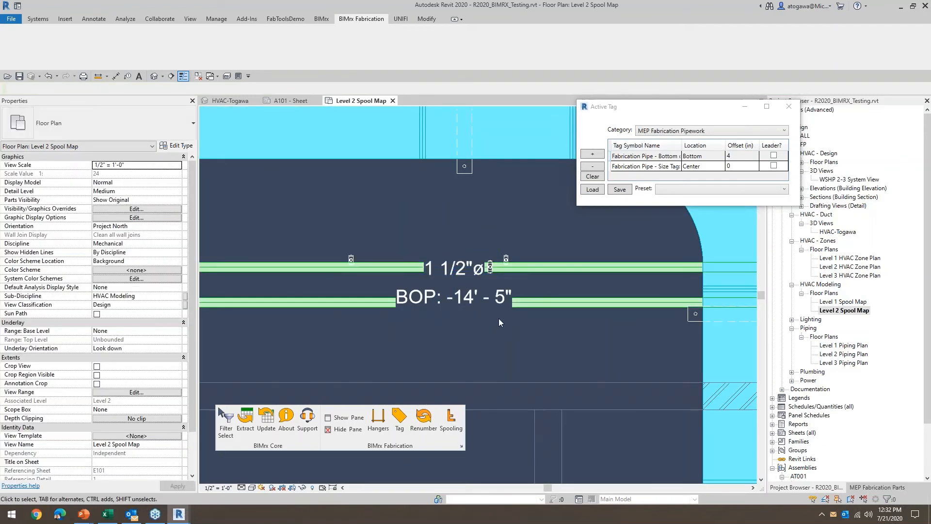
Step: Save the active pipework tag setup as the preset file pipe tagging.xml
{"action": "left_click", "coordinate": [620, 189]}
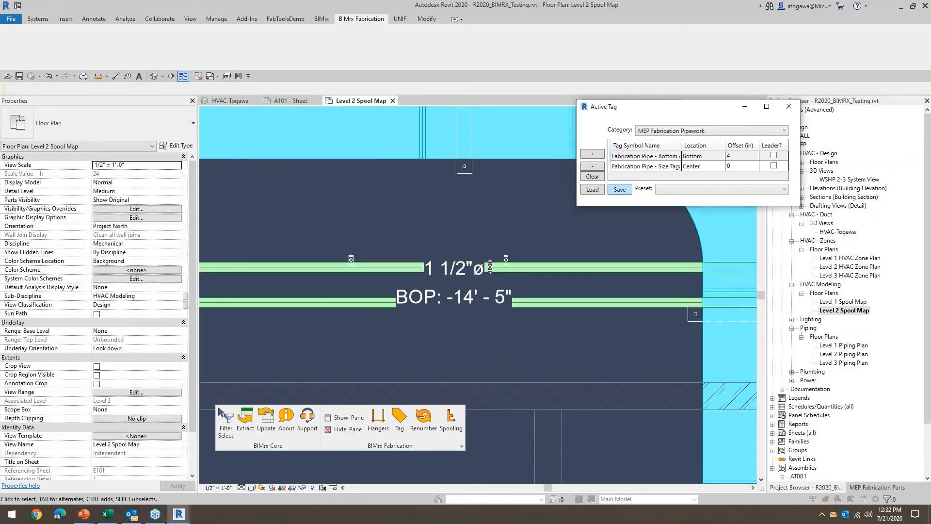
{"action": "left_click", "coordinate": [853, 174]}
{"action": "left_click_drag", "start_coordinate": [578, 243], "coordinate": [531, 242]}
{"action": "key", "text": "BackSpace"}
{"action": "key", "text": "ctrl+z"}
{"action": "double_click", "coordinate": [539, 242]}
{"action": "type", "text": "pipe tagging.xml"}
{"action": "key", "text": "Return"}
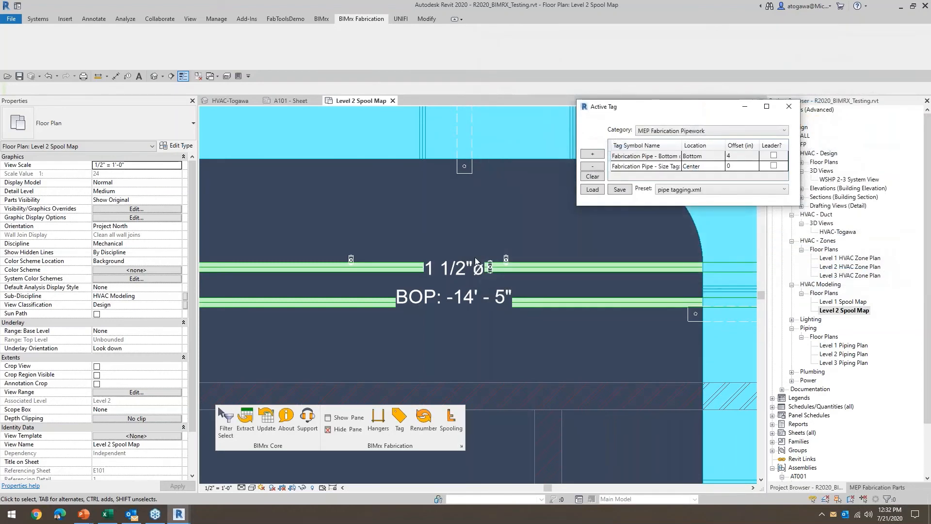
Step: Load the duct tagging.xml preset and tag the straight duct beside the orange unit on the lower run
{"action": "scroll", "coordinate": [674, 258], "scroll_direction": "down", "scroll_amount": 5}
{"action": "scroll", "coordinate": [581, 266], "scroll_direction": "down", "scroll_amount": 2}
{"action": "scroll", "coordinate": [423, 280], "scroll_direction": "up", "scroll_amount": 3}
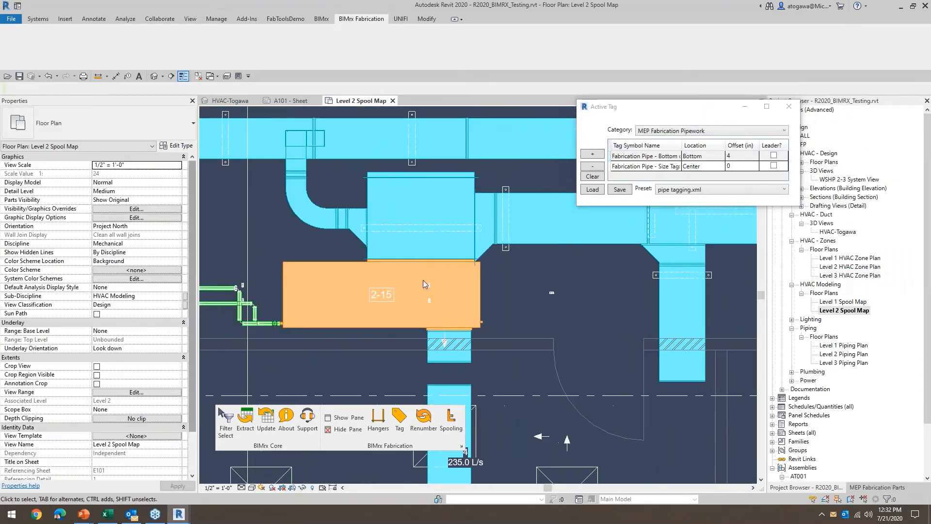
{"action": "middle_click_drag", "start_coordinate": [467, 279], "coordinate": [258, 322]}
{"action": "left_click", "coordinate": [693, 190]}
{"action": "left_click", "coordinate": [691, 210]}
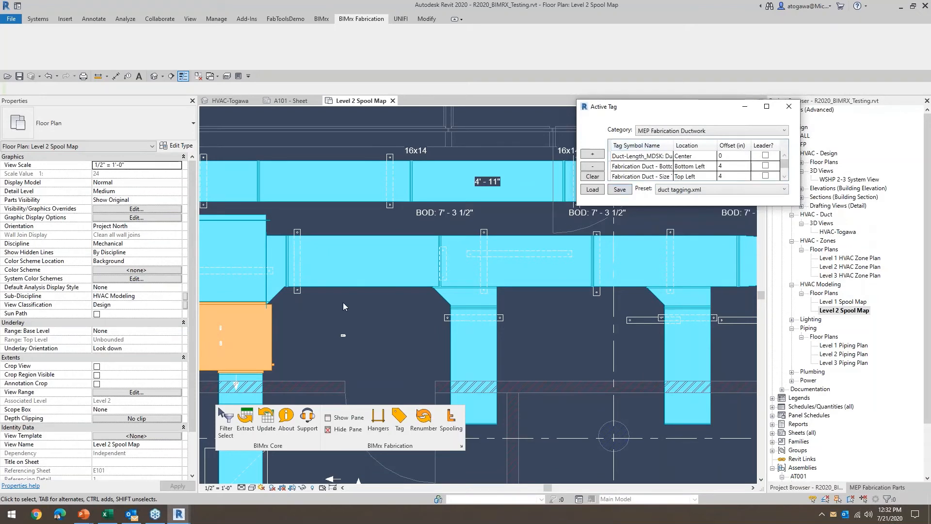
{"action": "left_click", "coordinate": [367, 280]}
{"action": "key", "text": "Escape"}
Step: Load the pipe tagging.xml preset and tag another section of the upper copper pipe farther along the run
{"action": "mouse_move", "coordinate": [202, 391]}
{"action": "middle_mouse_down"}
{"action": "mouse_move", "coordinate": [309, 266]}
{"action": "mouse_move", "coordinate": [384, 256]}
{"action": "mouse_move", "coordinate": [626, 262]}
{"action": "middle_mouse_up"}
{"action": "mouse_move", "coordinate": [269, 277]}
{"action": "middle_mouse_down"}
{"action": "mouse_move", "coordinate": [412, 252]}
{"action": "mouse_move", "coordinate": [464, 284]}
{"action": "middle_mouse_up"}
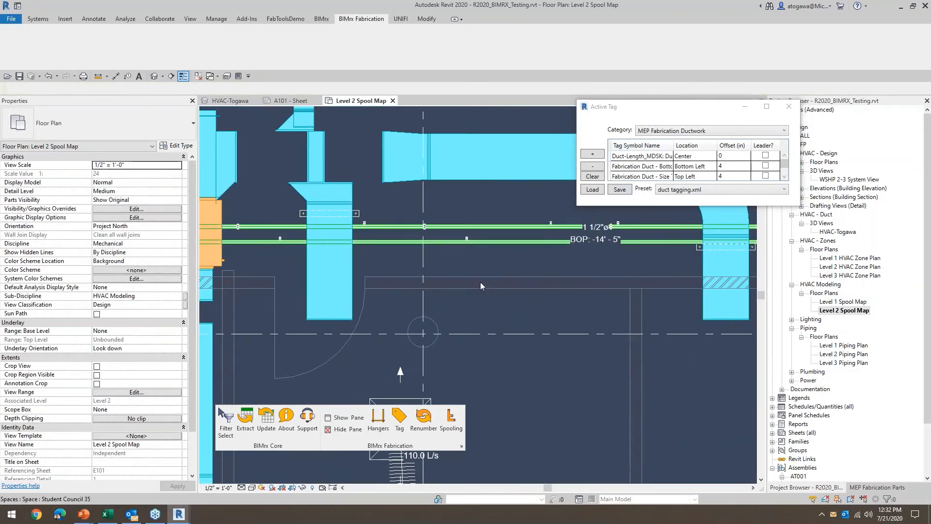
{"action": "middle_click_drag", "start_coordinate": [355, 283], "coordinate": [568, 287]}
{"action": "scroll", "coordinate": [485, 279], "scroll_direction": "up", "scroll_amount": 4}
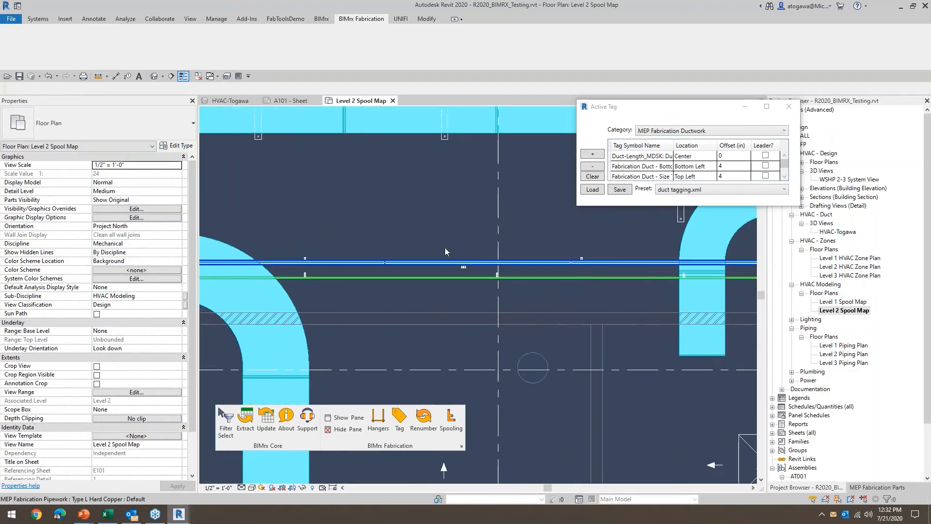
{"action": "scroll", "coordinate": [479, 254], "scroll_direction": "up", "scroll_amount": 3}
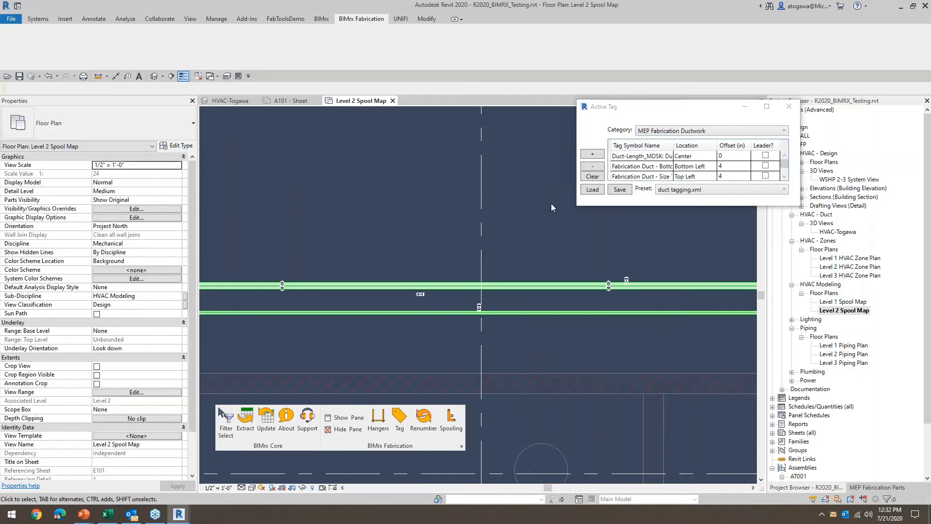
{"action": "left_click", "coordinate": [681, 190]}
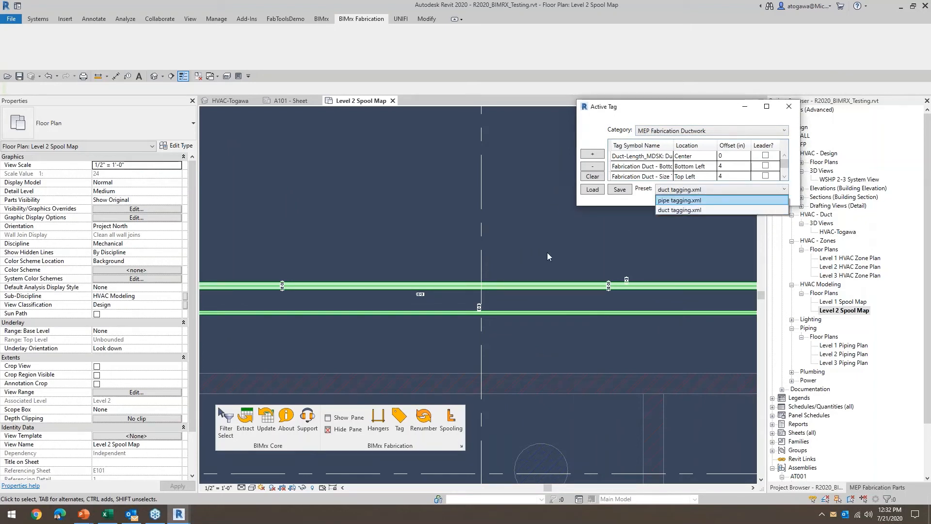
{"action": "key", "text": "Return"}
{"action": "left_click", "coordinate": [550, 286]}
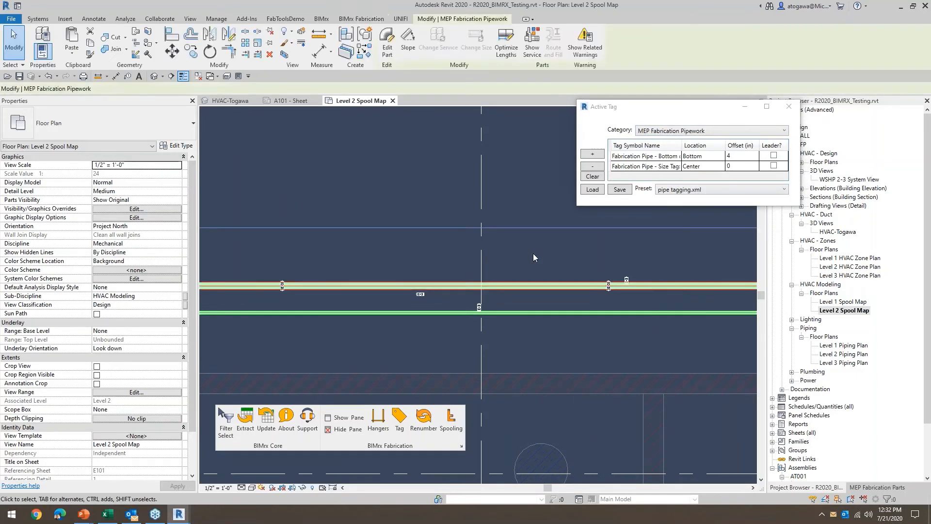
{"action": "scroll", "coordinate": [535, 253], "scroll_direction": "down", "scroll_amount": 3}
{"action": "middle_click_drag", "start_coordinate": [330, 230], "coordinate": [432, 233]}
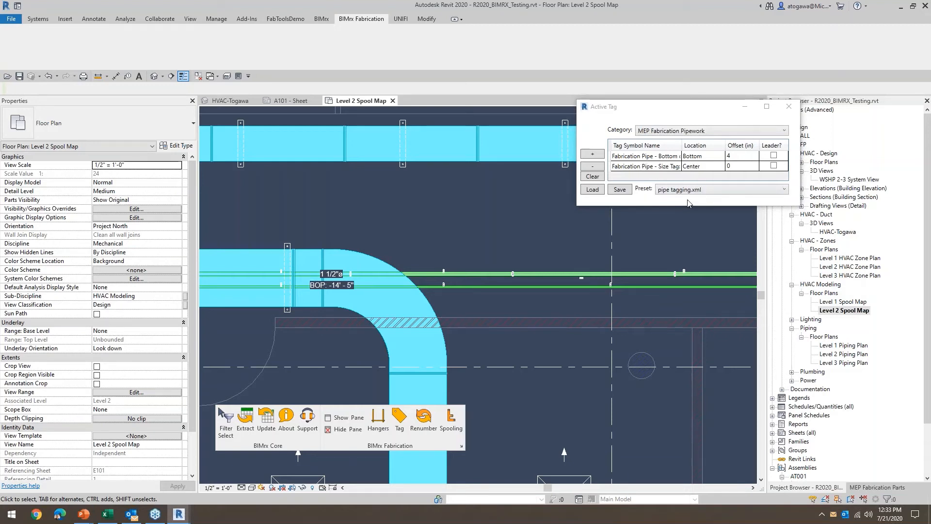
Step: Show the fabrication properties of the trapeze hanger before the lower run's elbow and dock that pane with the Project Browser
{"action": "scroll", "coordinate": [589, 286], "scroll_direction": "down", "scroll_amount": 4}
{"action": "middle_click_drag", "start_coordinate": [656, 302], "coordinate": [274, 287]}
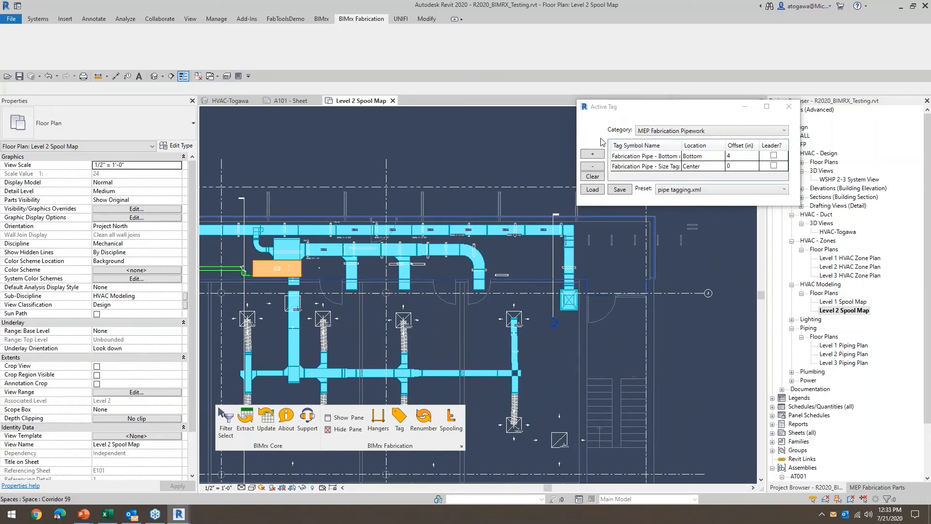
{"action": "left_click_drag", "start_coordinate": [625, 109], "coordinate": [513, 90]}
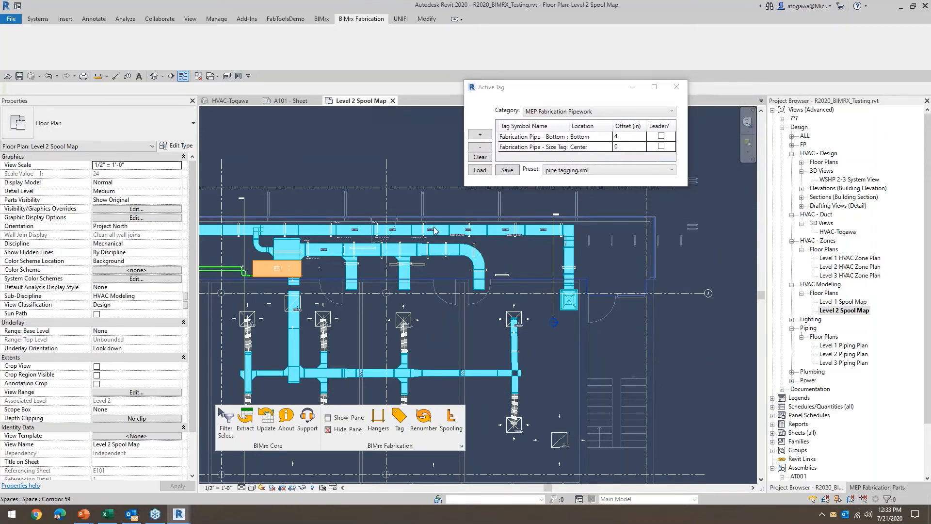
{"action": "scroll", "coordinate": [420, 238], "scroll_direction": "up", "scroll_amount": 5}
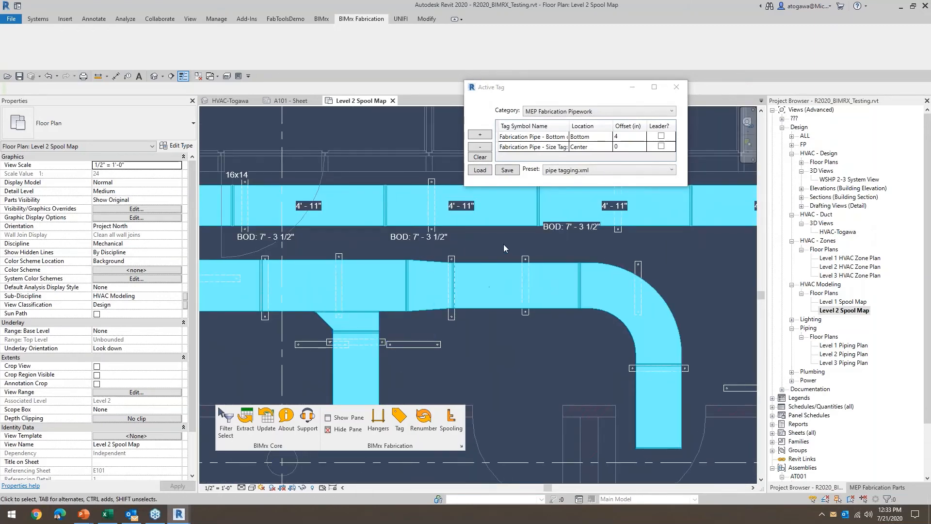
{"action": "middle_click_drag", "start_coordinate": [503, 243], "coordinate": [479, 252]}
{"action": "left_click_drag", "start_coordinate": [478, 252], "coordinate": [530, 364]}
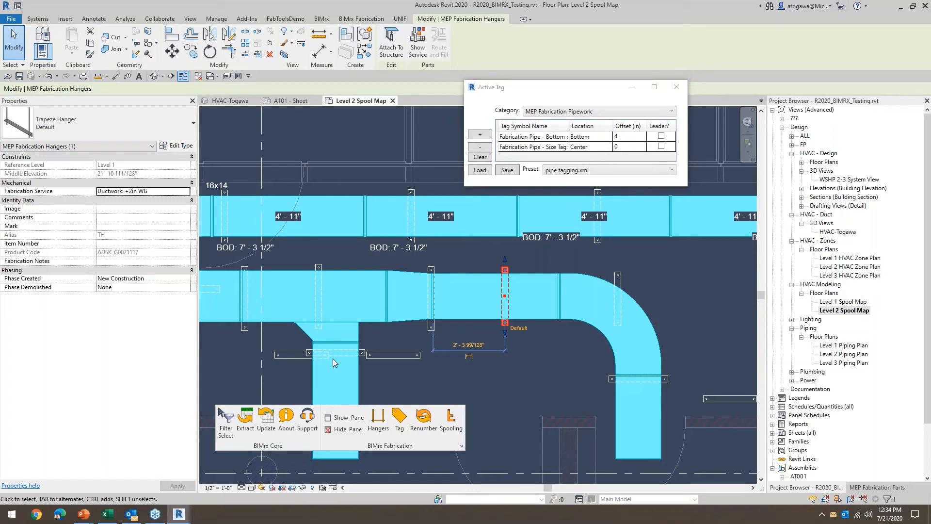
{"action": "left_click", "coordinate": [341, 421]}
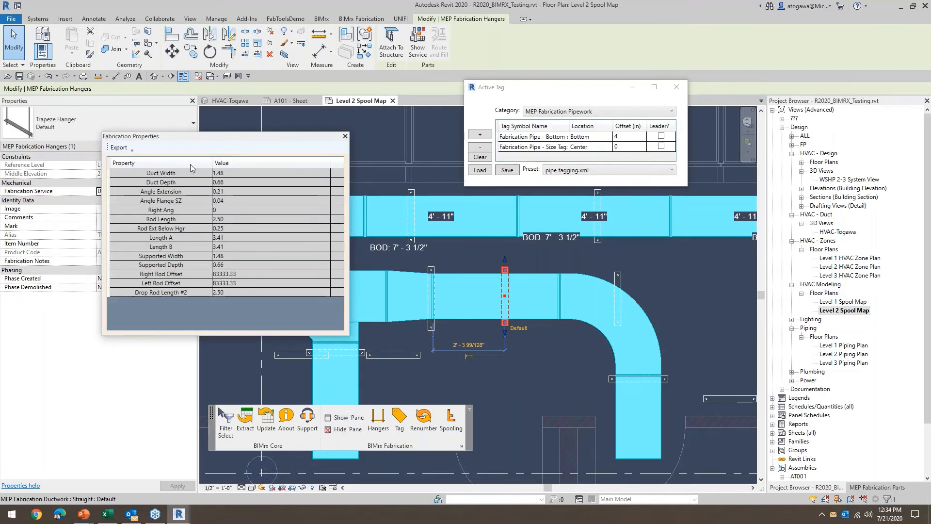
{"action": "left_click_drag", "start_coordinate": [173, 137], "coordinate": [799, 109]}
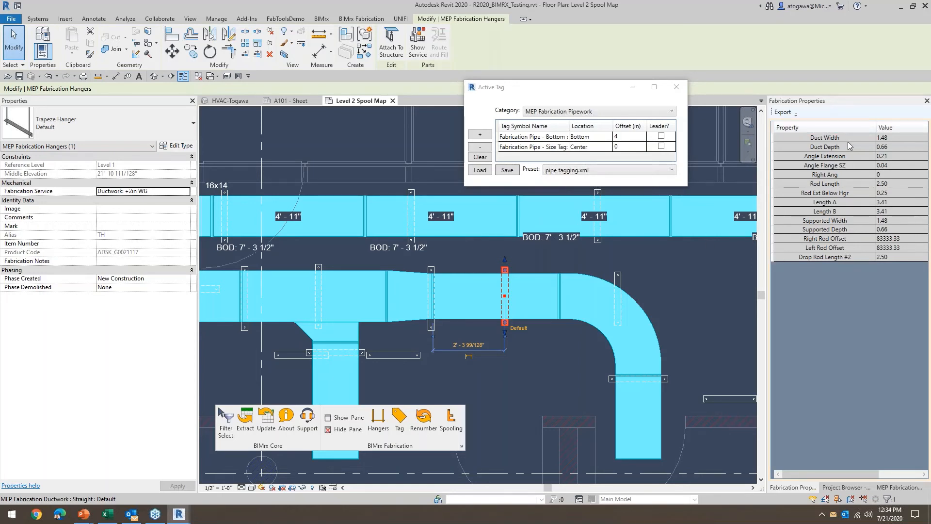
Step: Examine the fabrication properties of the lower run's radius elbow and of the trapeze hanger just before it
{"action": "key", "text": "Escape"}
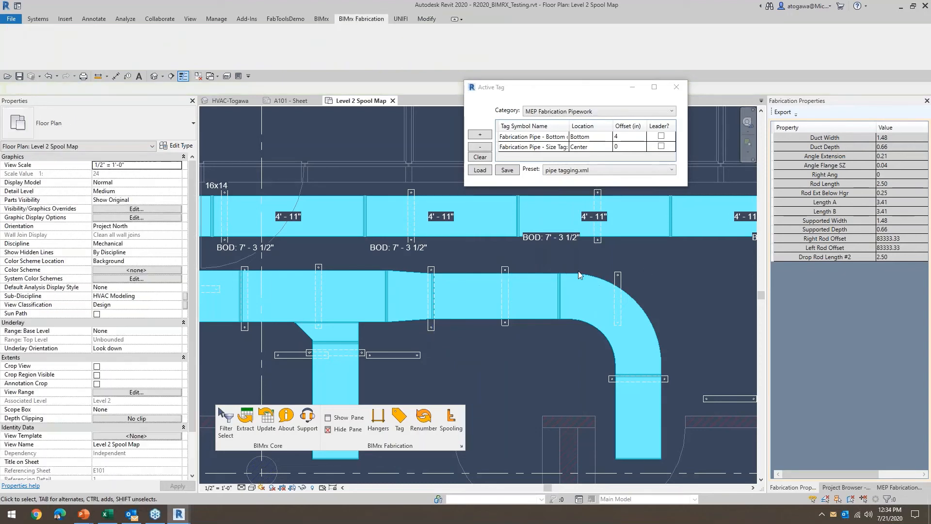
{"action": "left_click", "coordinate": [587, 279]}
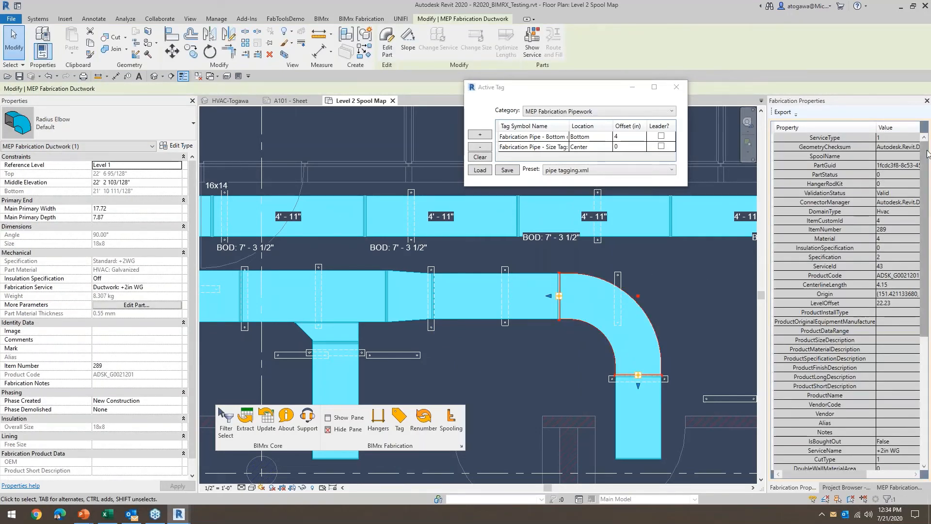
{"action": "mouse_move", "coordinate": [923, 174]}
{"action": "left_mouse_down"}
{"action": "mouse_move", "coordinate": [923, 298]}
{"action": "mouse_move", "coordinate": [926, 178]}
{"action": "left_mouse_up"}
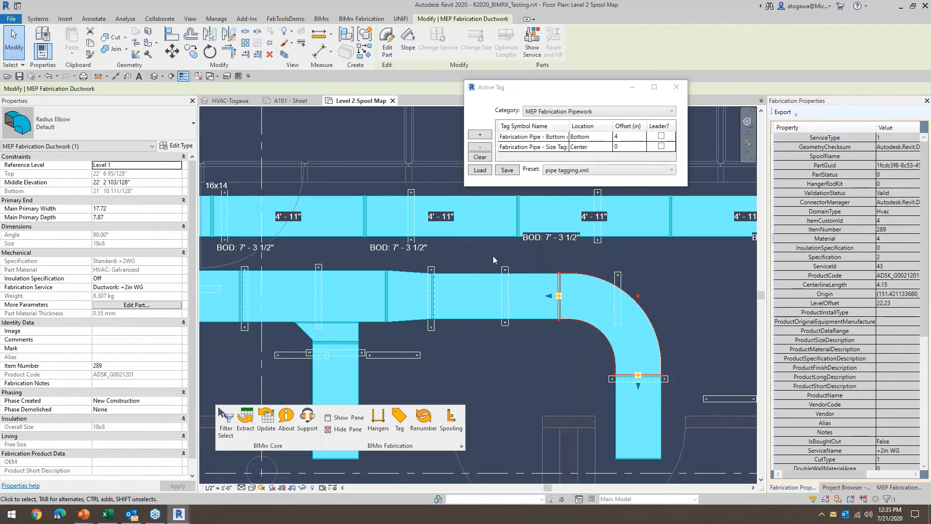
{"action": "left_click", "coordinate": [505, 272]}
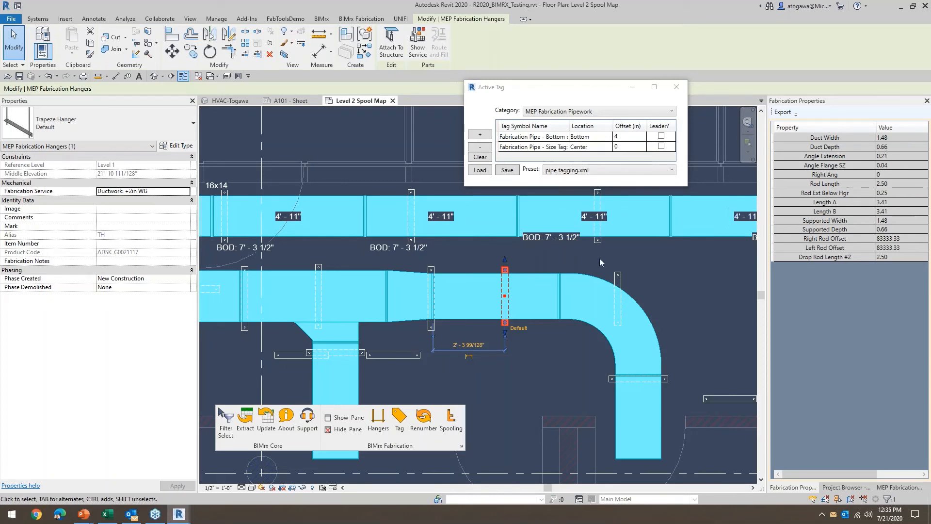
{"action": "key", "text": "Escape"}
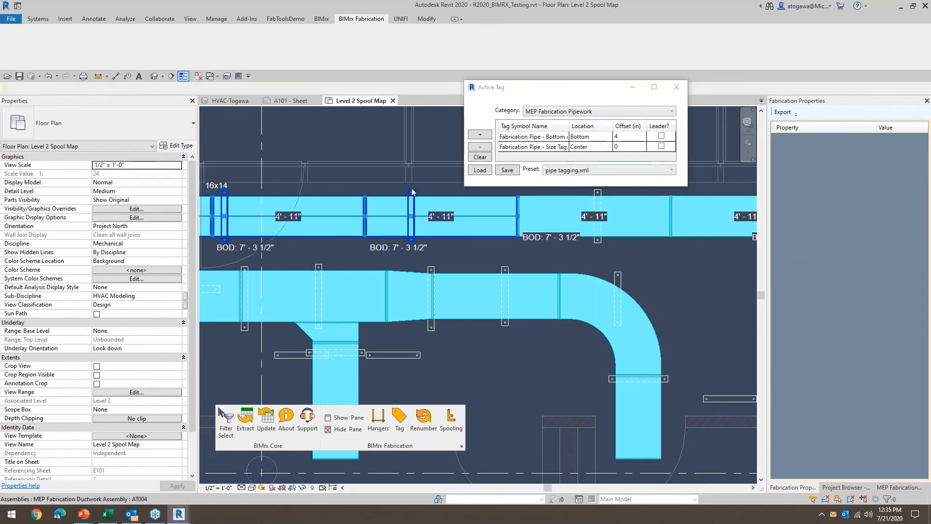
Step: Select two trapeze hangers on the upper duct run and one on the lower, and export their properties to Desktop as hanger out (.xlsm)
{"action": "middle_click_drag", "start_coordinate": [624, 195], "coordinate": [531, 235]}
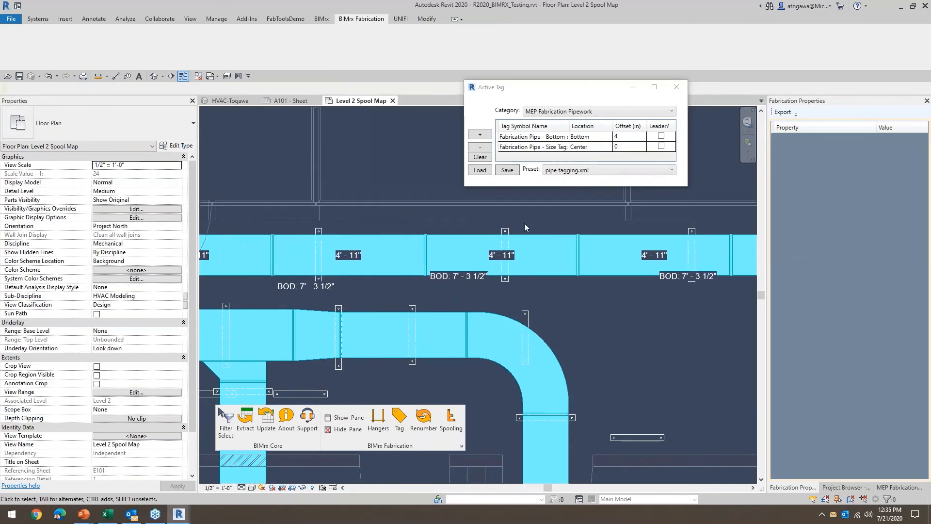
{"action": "left_click", "coordinate": [505, 242]}
{"action": "left_click", "coordinate": [693, 232], "text": "ctrl"}
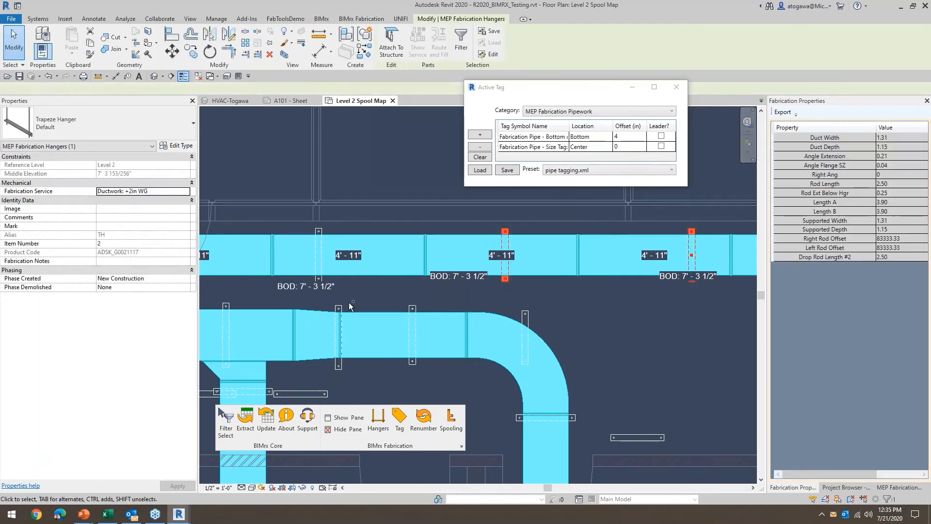
{"action": "left_click", "coordinate": [412, 335], "text": "ctrl"}
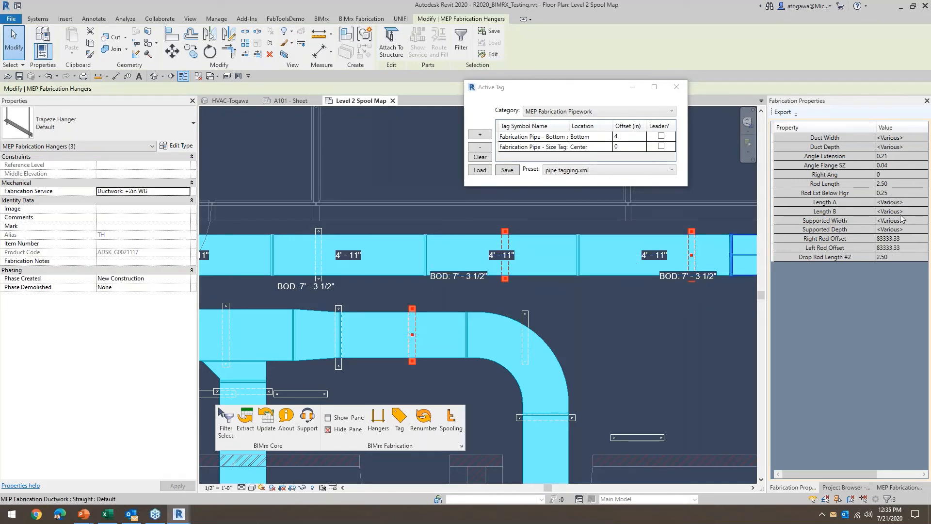
{"action": "left_click", "coordinate": [783, 113]}
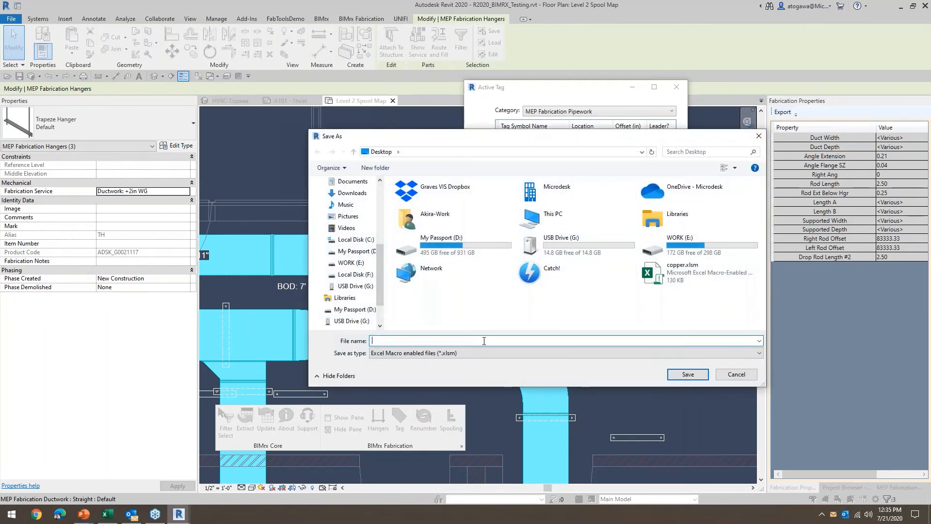
{"action": "type", "text": "hanger out"}
{"action": "key", "text": "Return"}
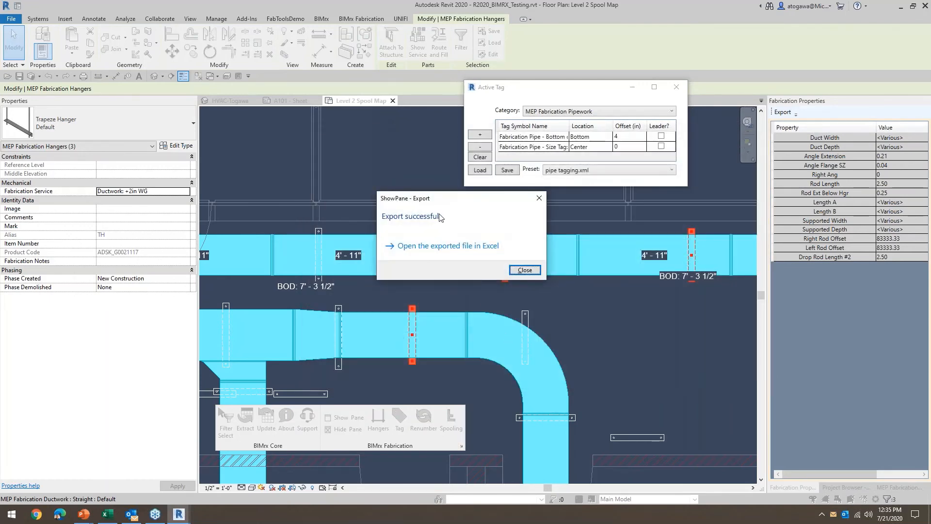
Step: Open the exported hanger file in Excel, copy A1:D15 and paste it transposed at A1 of a new sheet
{"action": "left_click", "coordinate": [469, 247]}
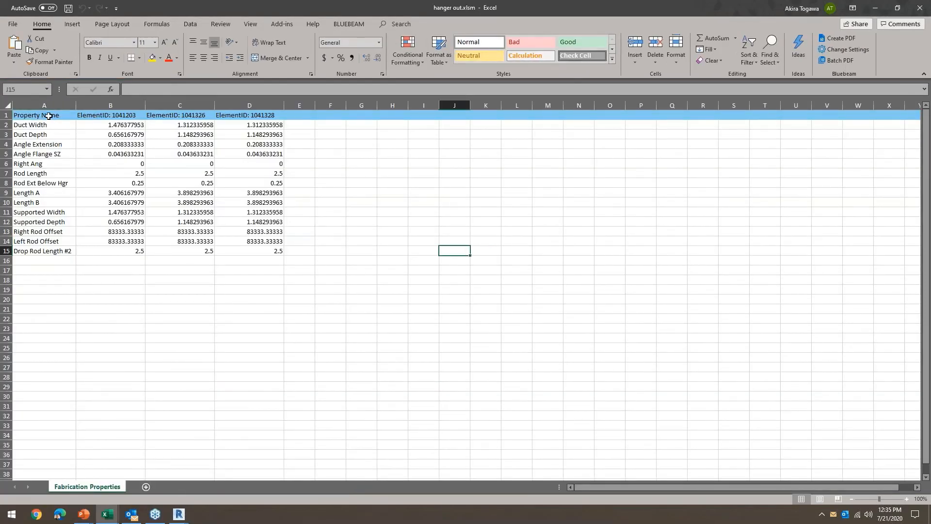
{"action": "left_click_drag", "start_coordinate": [48, 116], "coordinate": [272, 251]}
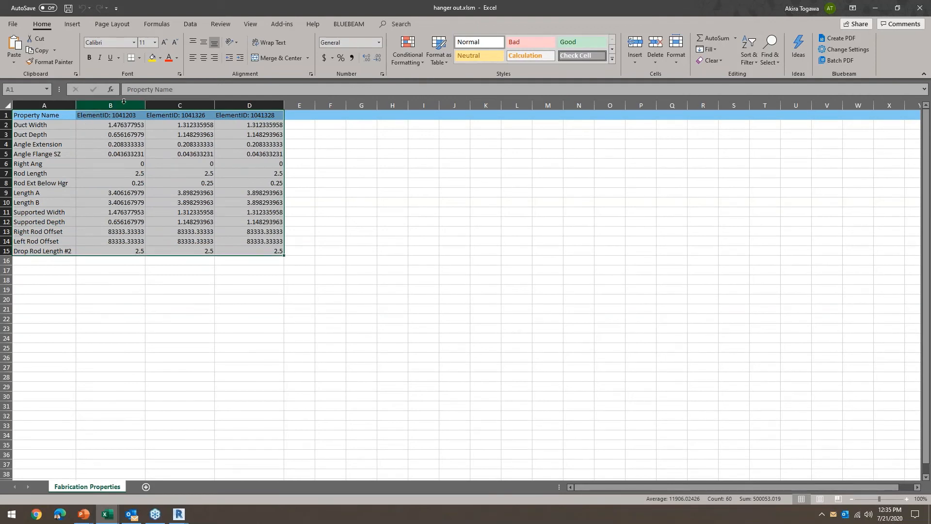
{"action": "key", "text": "ctrl+c"}
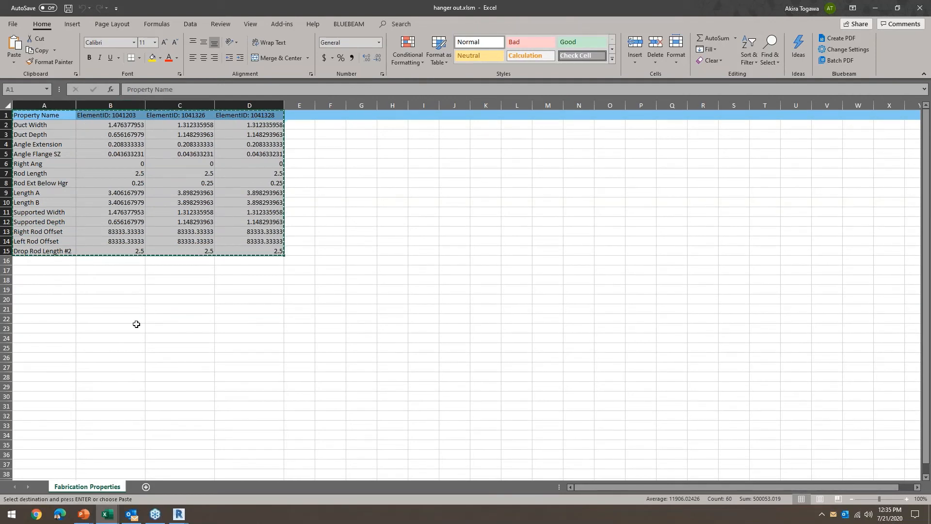
{"action": "left_click", "coordinate": [145, 486]}
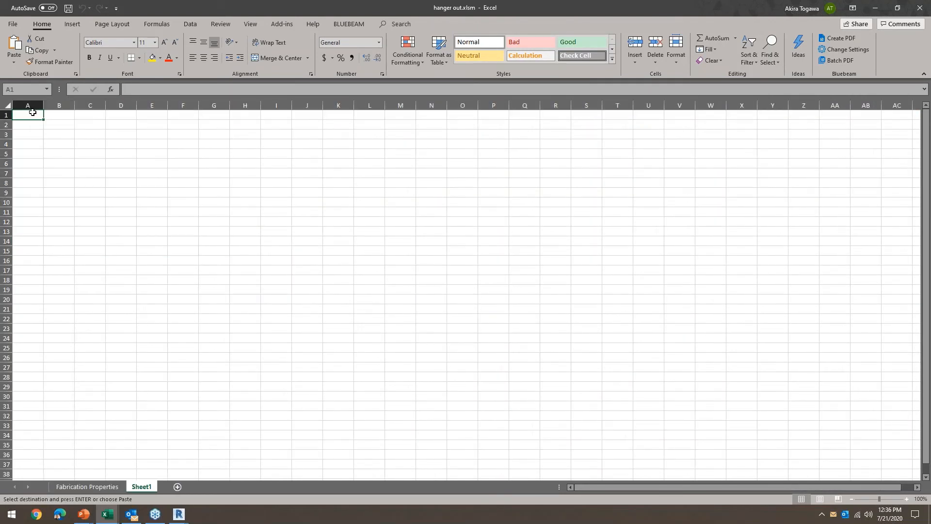
{"action": "right_click", "coordinate": [32, 113]}
{"action": "left_click", "coordinate": [95, 169]}
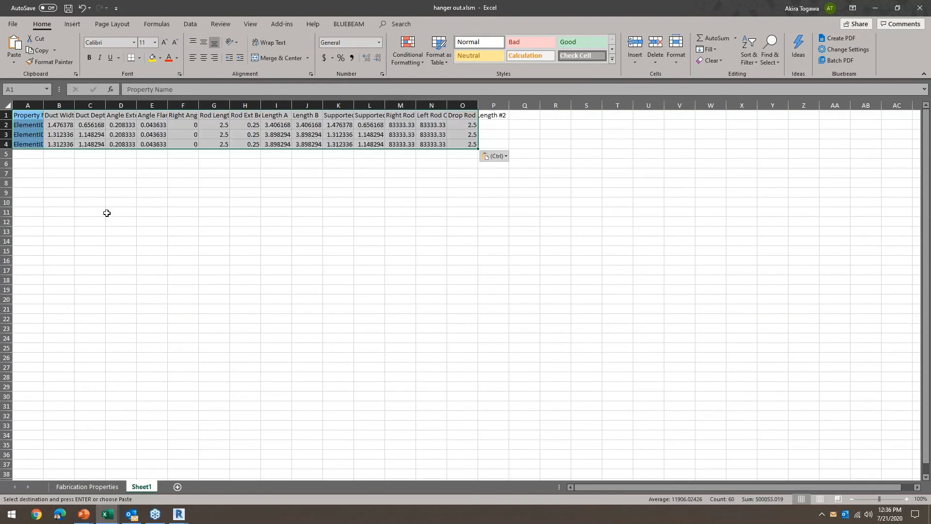
Step: Autofit the width of all columns on the new sheet to their contents
{"action": "left_click", "coordinate": [108, 214]}
{"action": "left_click", "coordinate": [7, 105]}
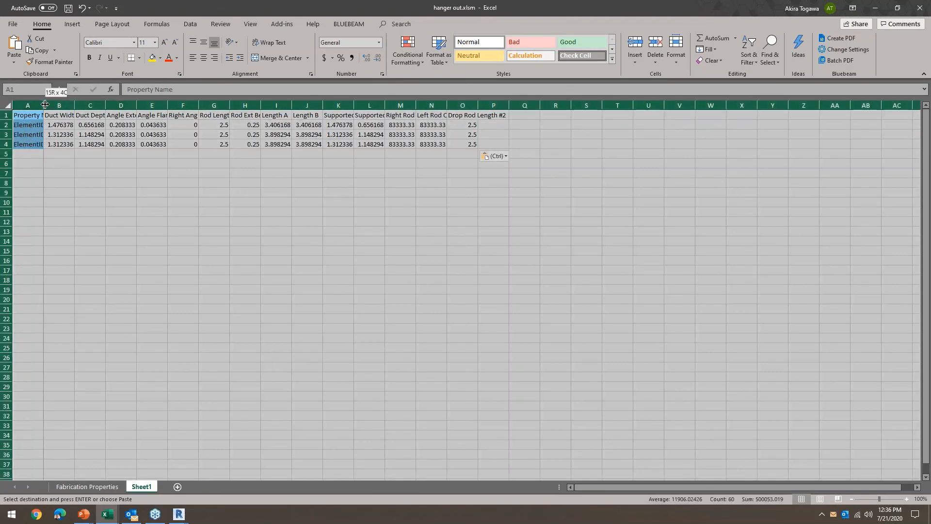
{"action": "double_click", "coordinate": [44, 104]}
{"action": "left_click_drag", "start_coordinate": [144, 213], "coordinate": [162, 225]}
Step: Examine the transposed hanger data, including element IDs, duct width and depth, rod length, Length A and Length B
{"action": "left_click_drag", "start_coordinate": [51, 123], "coordinate": [53, 144]}
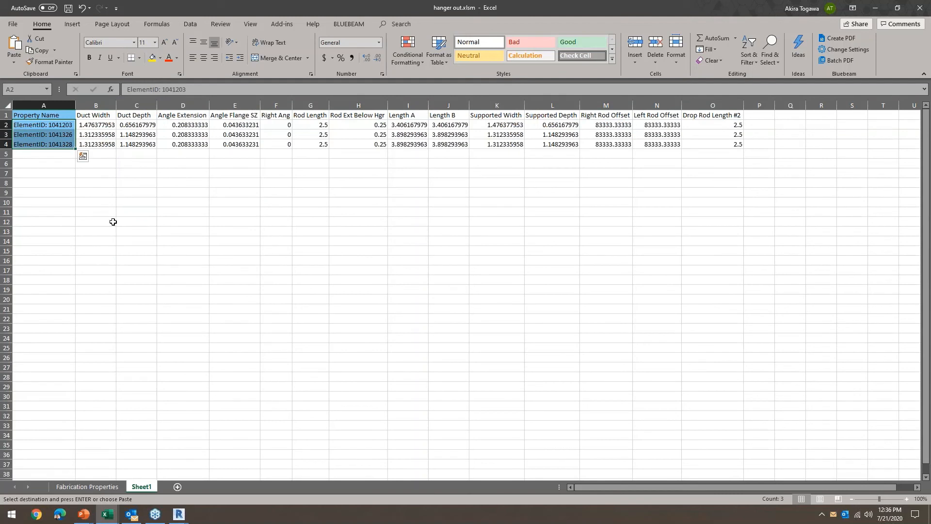
{"action": "left_click_drag", "start_coordinate": [100, 126], "coordinate": [146, 138]}
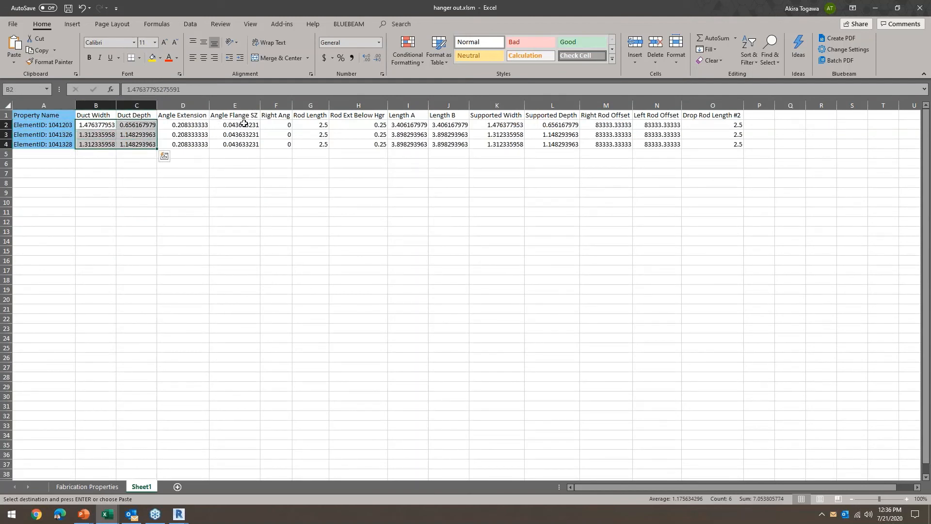
{"action": "left_click_drag", "start_coordinate": [311, 125], "coordinate": [316, 144]}
{"action": "key", "text": "ctrl+v"}
{"action": "left_click", "coordinate": [403, 125]}
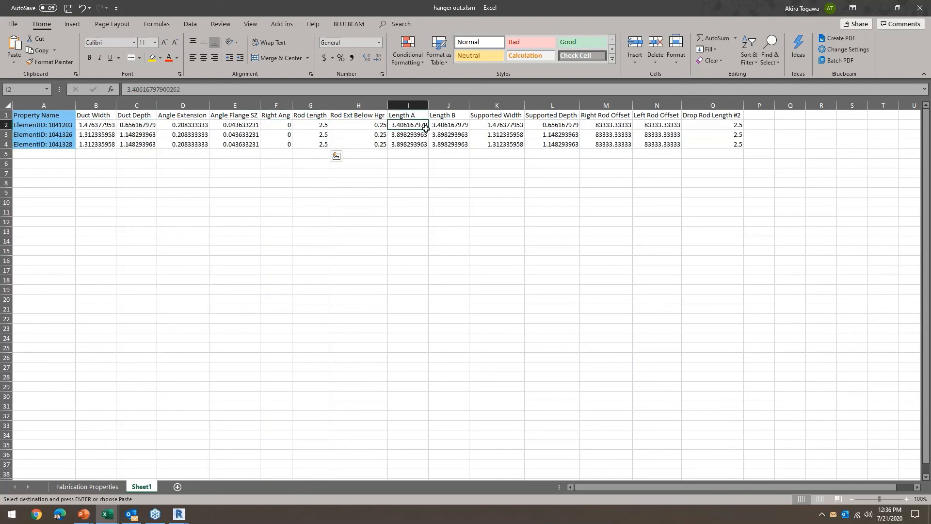
{"action": "key", "text": "ctrl+v"}
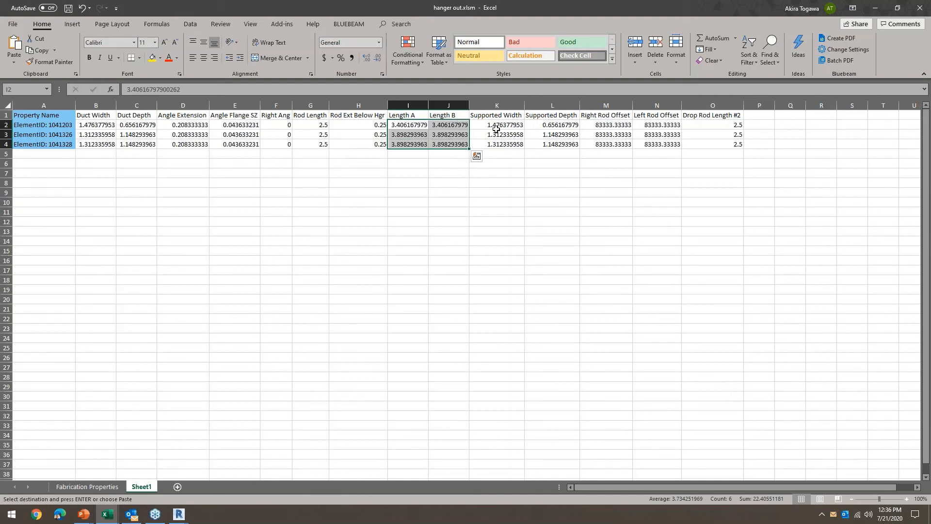
{"action": "left_click", "coordinate": [725, 174]}
{"action": "left_click", "coordinate": [730, 145]}
{"action": "left_click_drag", "start_coordinate": [664, 143], "coordinate": [42, 118]}
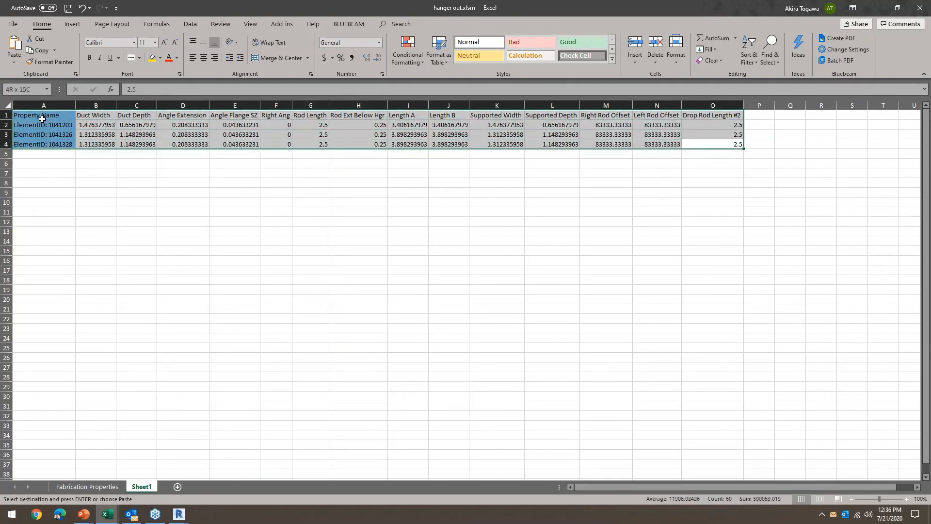
{"action": "key", "text": "ctrl+v"}
{"action": "left_click", "coordinate": [221, 230]}
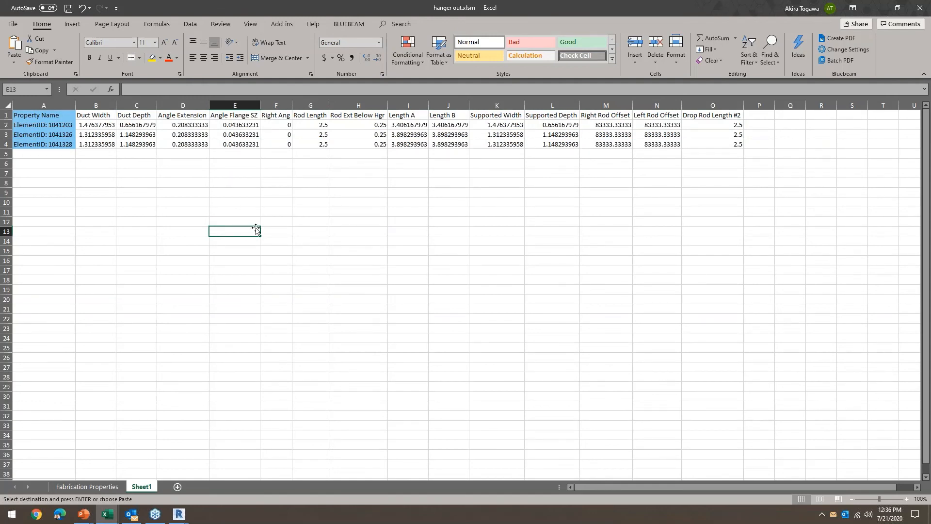
Step: Switch back to Revit, select the straight duct before the lower run's elbow and review its data in a widened Fabrication Properties pane
{"action": "key", "text": "alt+Tab"}
{"action": "left_click", "coordinate": [541, 194]}
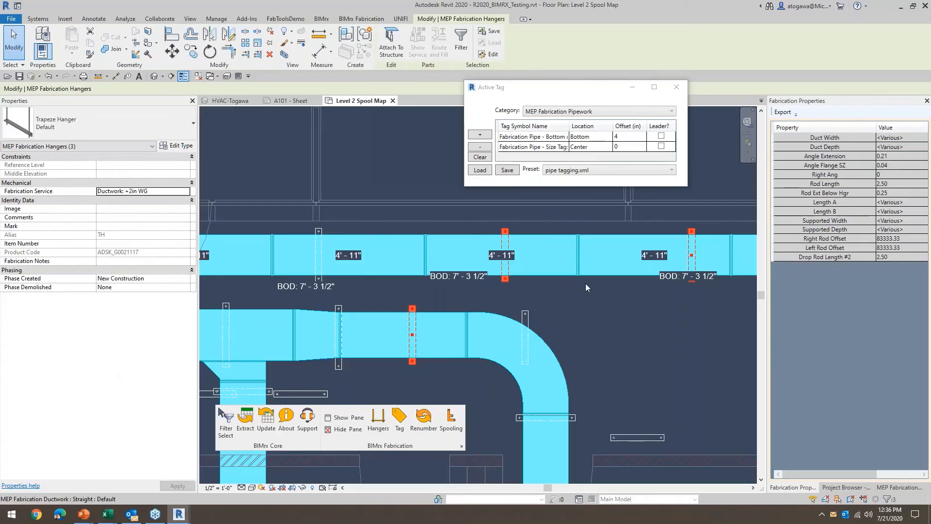
{"action": "left_click", "coordinate": [614, 306]}
{"action": "middle_click_drag", "start_coordinate": [615, 306], "coordinate": [583, 266]}
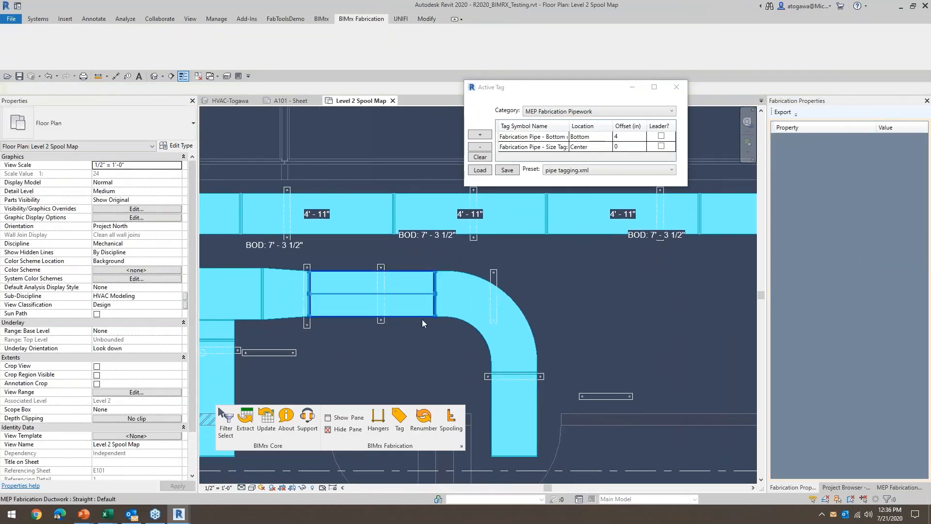
{"action": "left_click", "coordinate": [422, 319]}
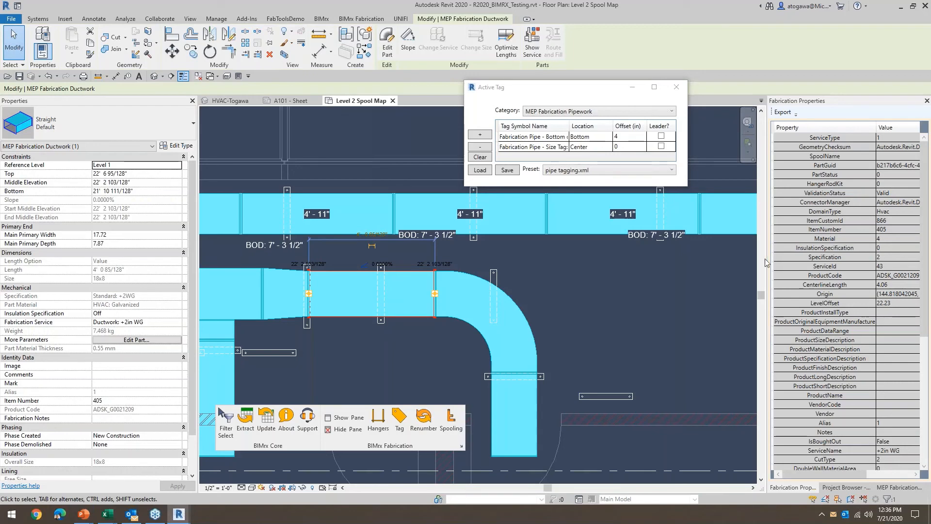
{"action": "left_click_drag", "start_coordinate": [768, 263], "coordinate": [709, 262]}
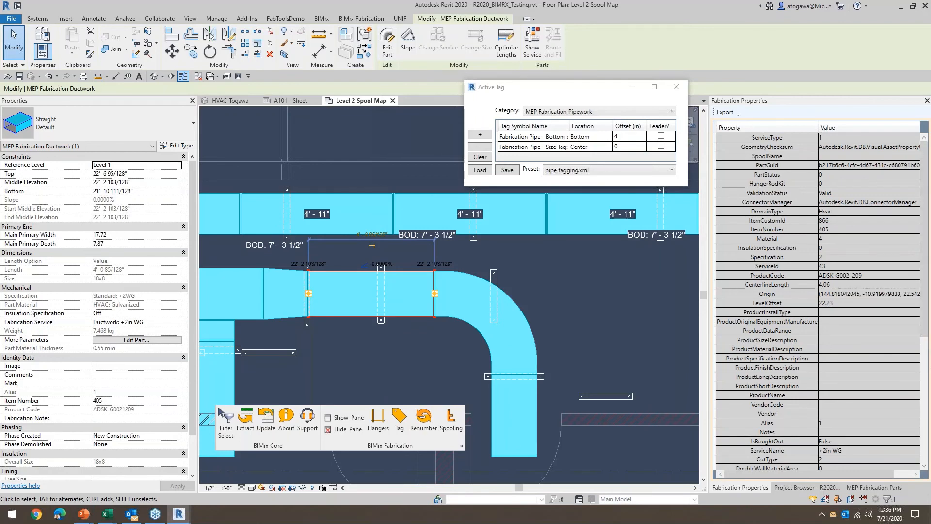
{"action": "left_click_drag", "start_coordinate": [924, 328], "coordinate": [925, 459]}
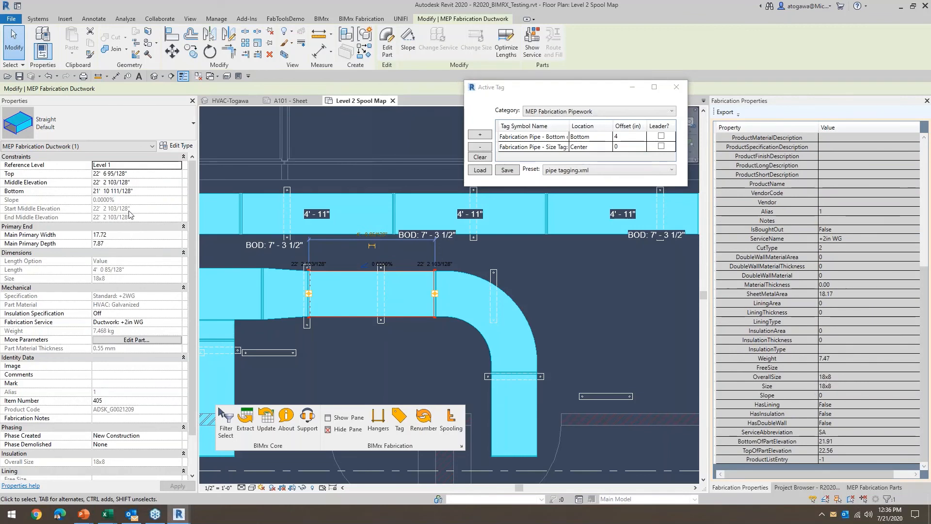
Step: Set the Main Primary Depth of the straight duct before the lower run's elbow to 0.47
{"action": "left_click", "coordinate": [136, 243]}
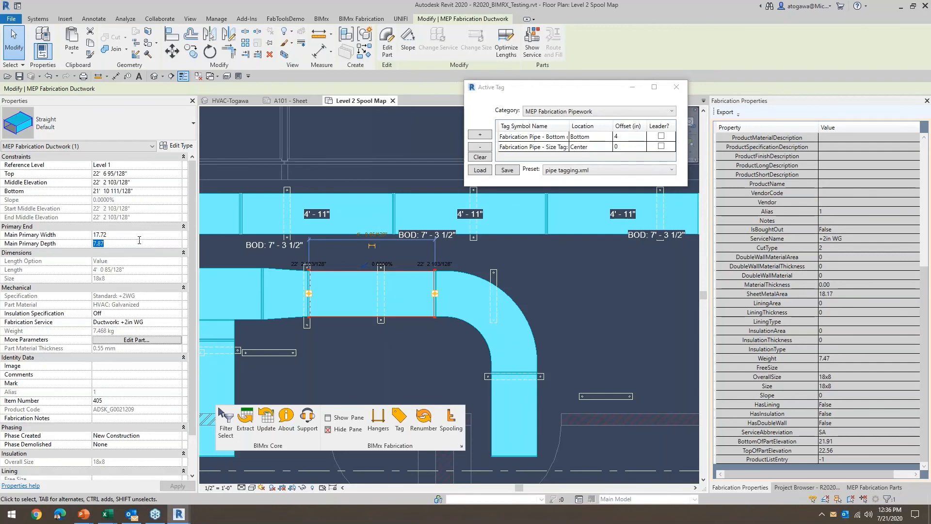
{"action": "type", "text": "0.47"}
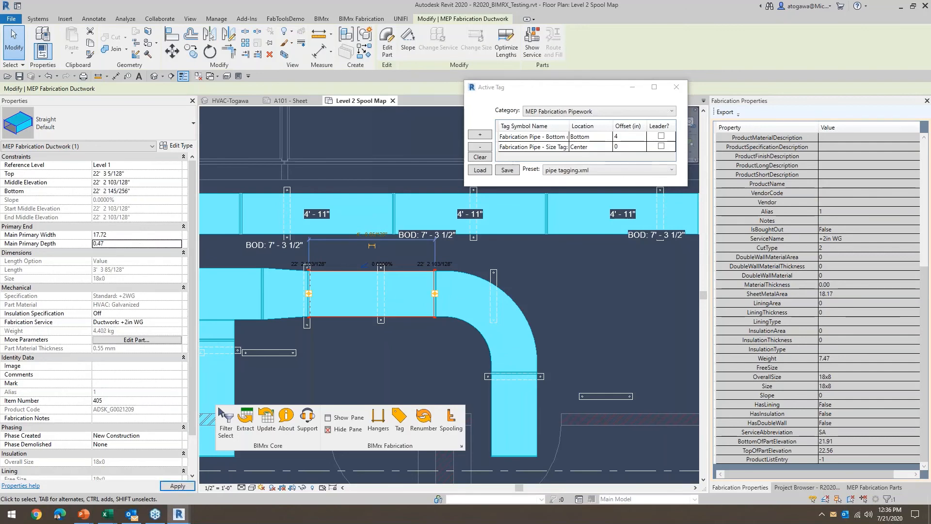
{"action": "key", "text": "Return"}
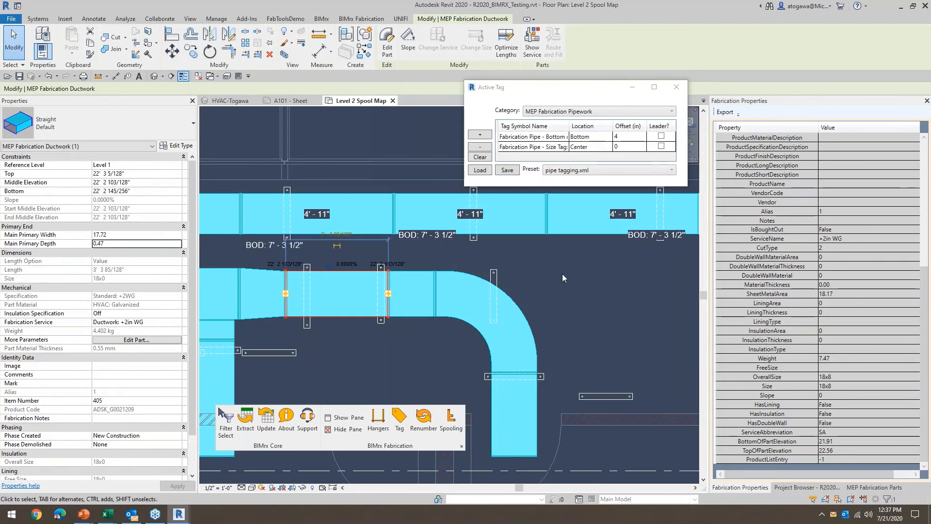
{"action": "key", "text": "Escape"}
{"action": "key", "text": "d"}
{"action": "key", "text": "t"}
{"action": "key", "text": "Escape"}
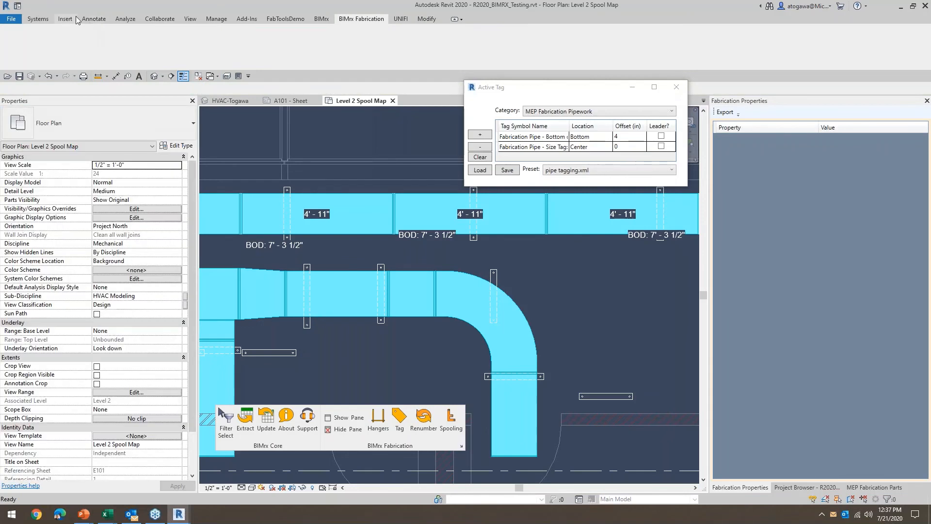
Step: Set the Main Primary Width of the same straight duct to 0.47
{"action": "left_click", "coordinate": [341, 272]}
{"action": "left_click", "coordinate": [131, 234]}
{"action": "type", "text": "12"}
{"action": "key", "text": "Return"}
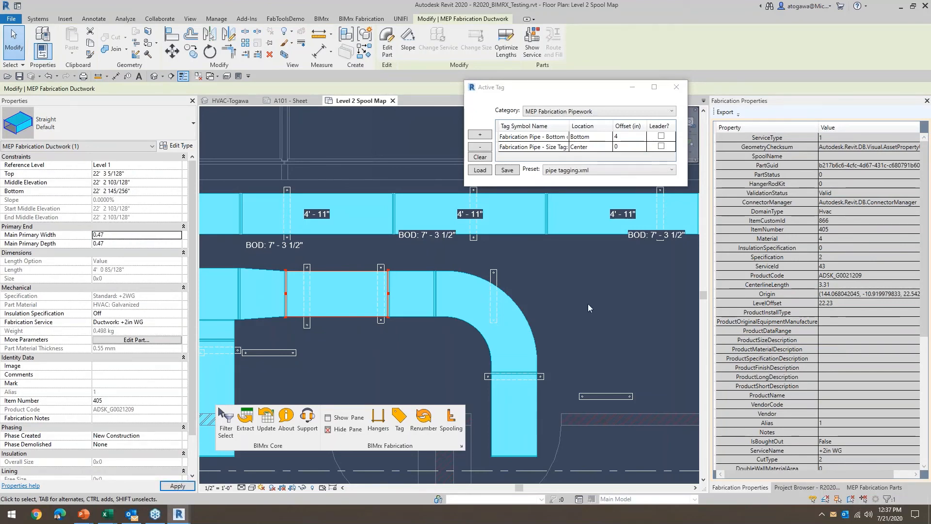
Step: Examine the fabrication properties of the resized straight duct, such as sheet metal area, weight and size
{"action": "left_click", "coordinate": [350, 293]}
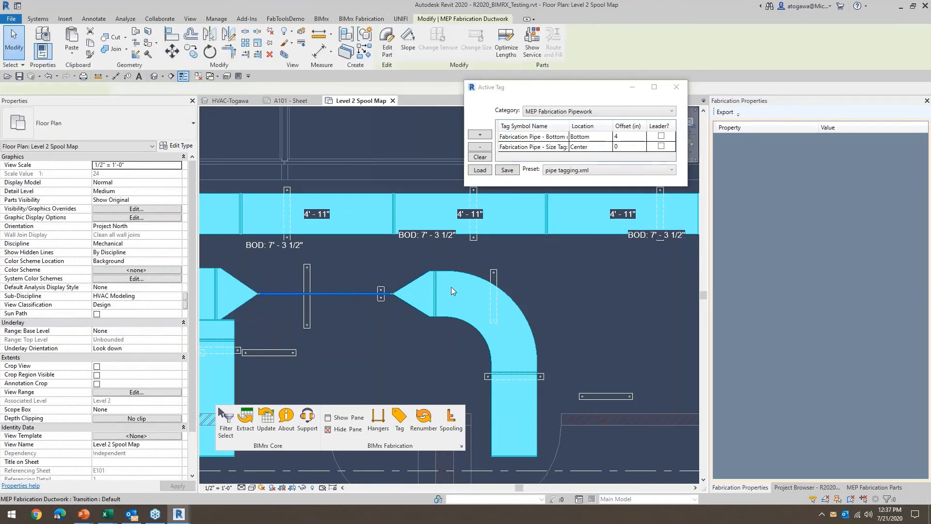
{"action": "scroll", "coordinate": [843, 385], "scroll_direction": "down", "scroll_amount": 5}
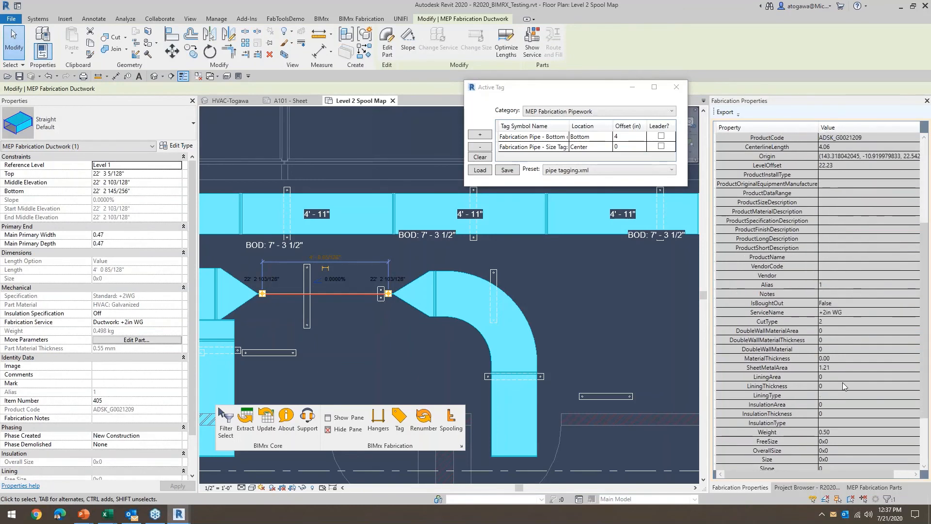
{"action": "scroll", "coordinate": [842, 383], "scroll_direction": "down", "scroll_amount": 2}
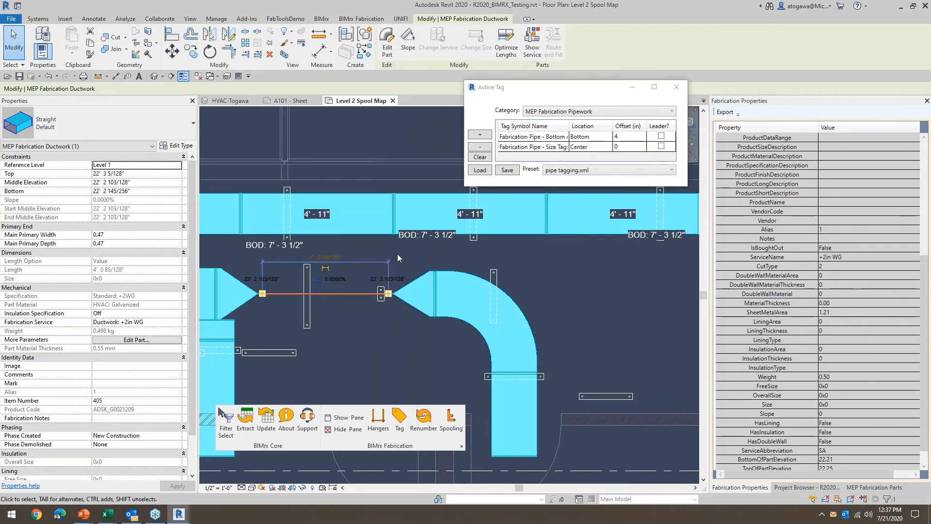
{"action": "left_click", "coordinate": [600, 328]}
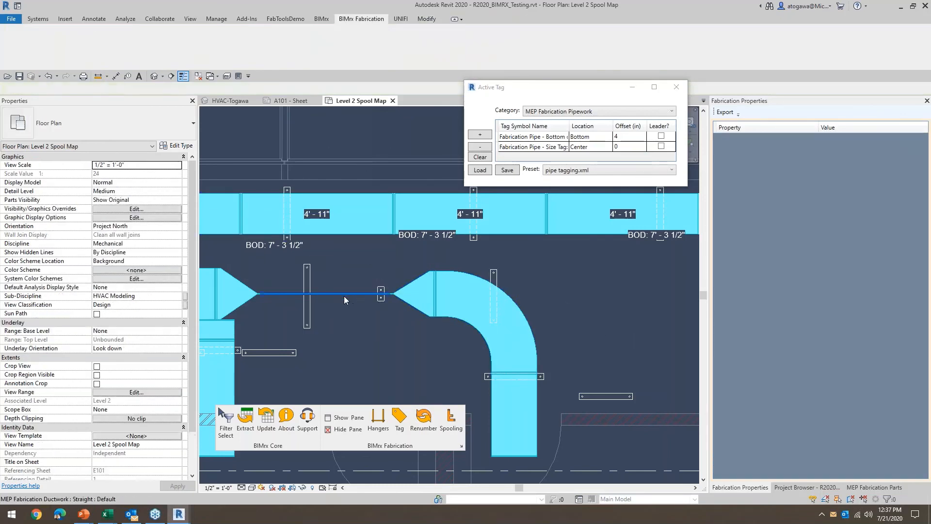
{"action": "left_click", "coordinate": [344, 294]}
{"action": "scroll", "coordinate": [800, 375], "scroll_direction": "down", "scroll_amount": 4}
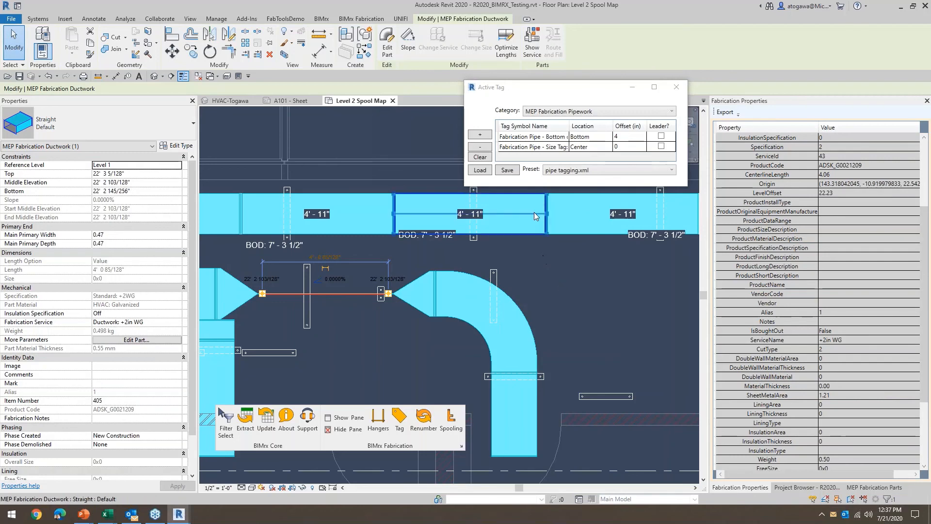
{"action": "left_click", "coordinate": [568, 290]}
Step: Select the whole connected upper duct run and export its fabrication properties to Desktop as 2inwg (.xlsm)
{"action": "scroll", "coordinate": [569, 290], "scroll_direction": "down", "scroll_amount": 5}
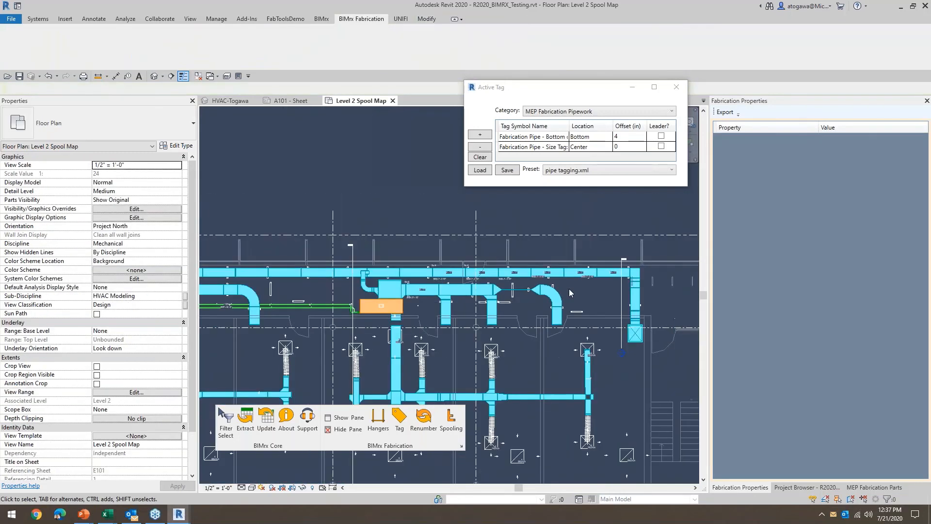
{"action": "key", "text": "Tab"}
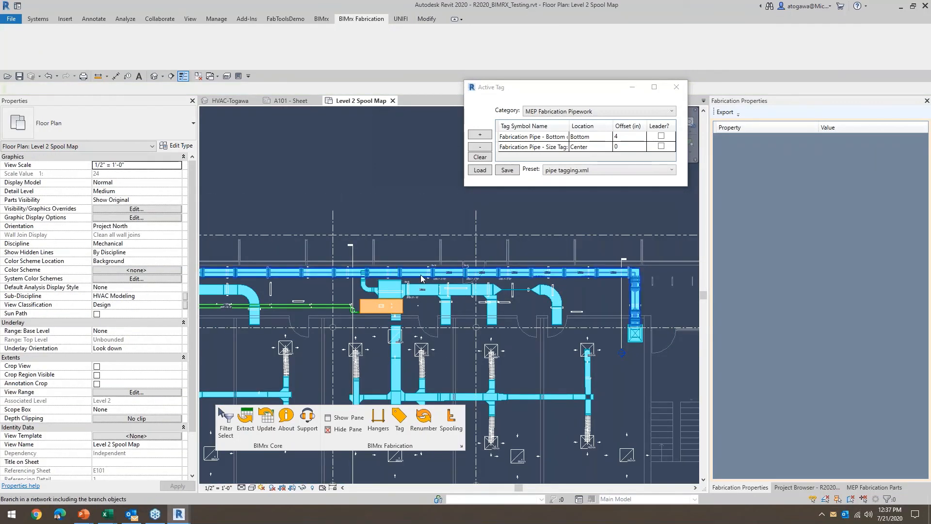
{"action": "left_click", "coordinate": [421, 278]}
{"action": "left_click", "coordinate": [725, 113]}
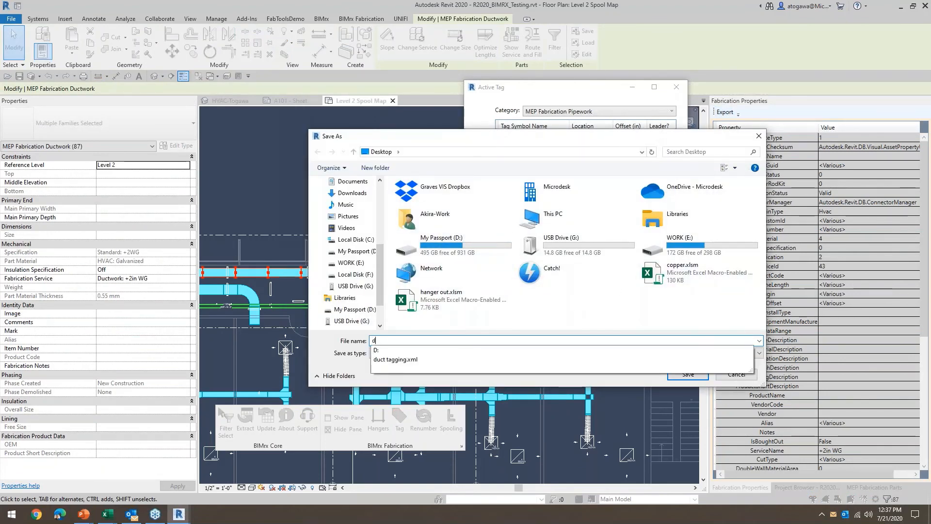
{"action": "type", "text": "2inw"}
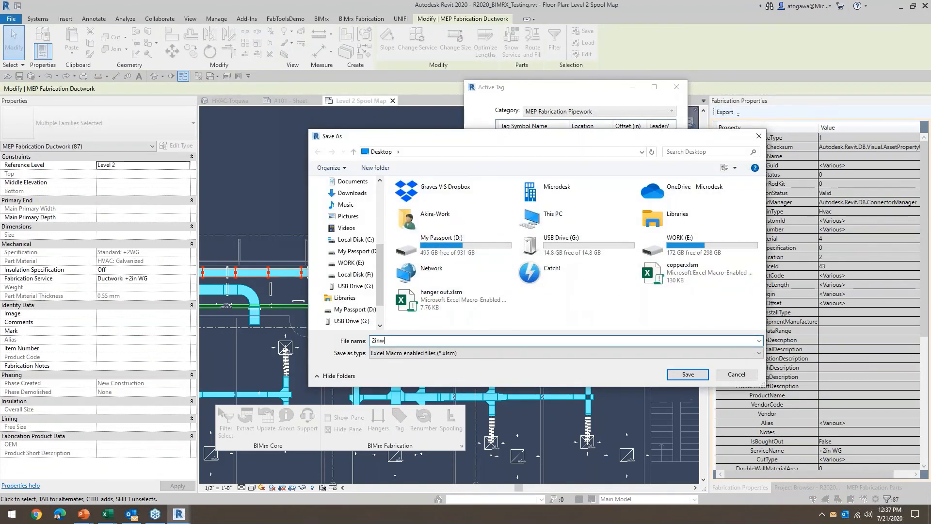
{"action": "key", "text": "Return"}
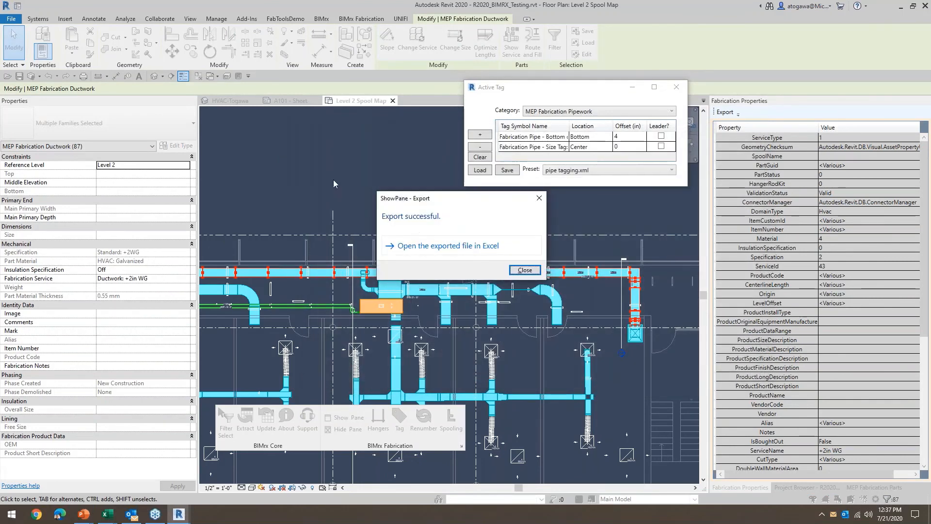
Step: Open the exported 2inwg workbook in Excel and copy its entire fabrication properties table
{"action": "left_click", "coordinate": [459, 247]}
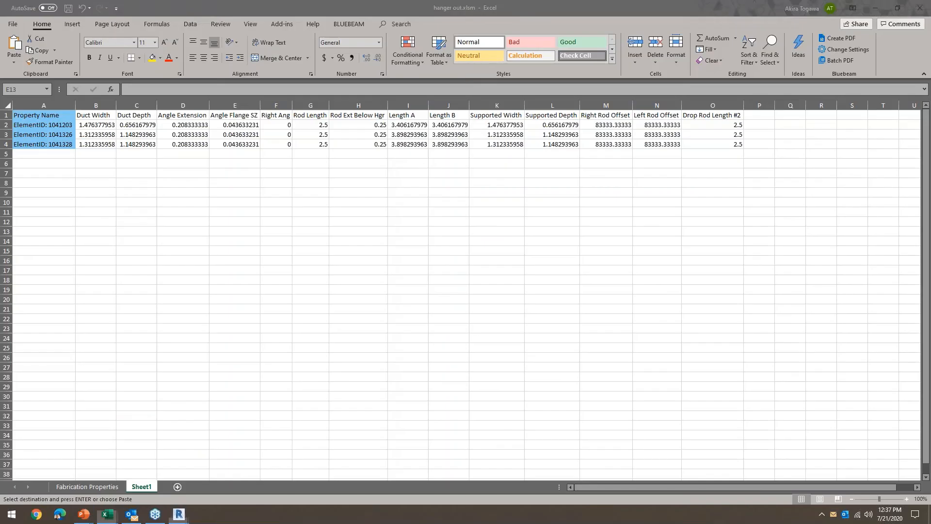
{"action": "left_click", "coordinate": [361, 244]}
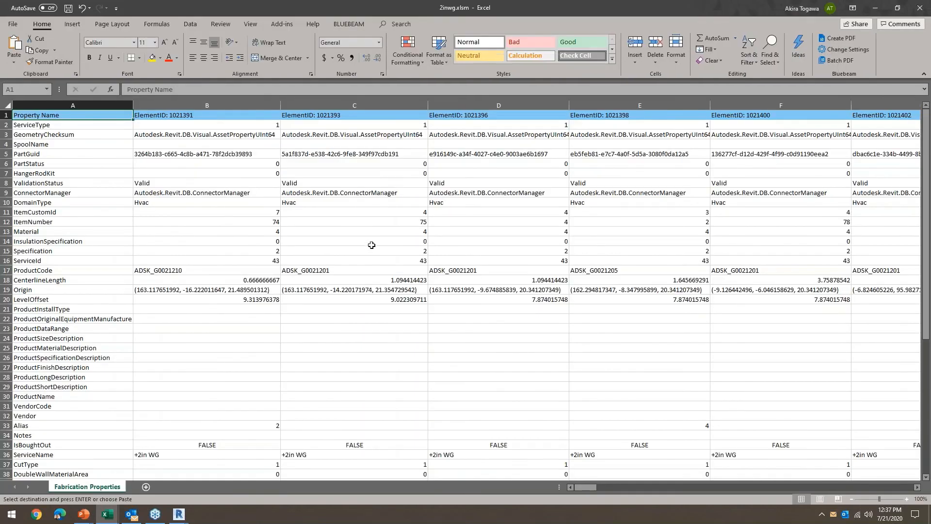
{"action": "key", "text": "ctrl+shift+End"}
{"action": "key", "text": "ctrl+c"}
Step: Paste the copied table transposed at cell A1 of a new sheet and auto-fit all column widths
{"action": "left_click", "coordinate": [145, 486]}
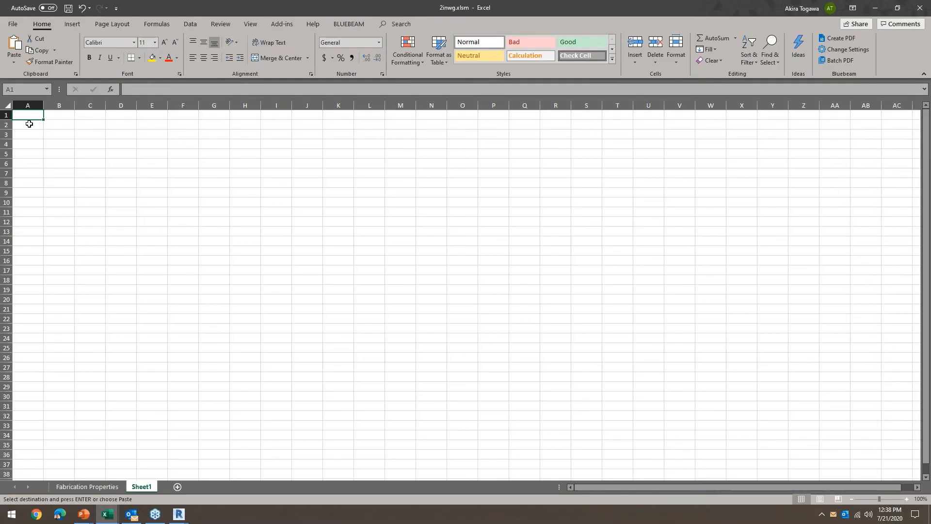
{"action": "right_click", "coordinate": [27, 116]}
{"action": "left_click", "coordinate": [90, 171]}
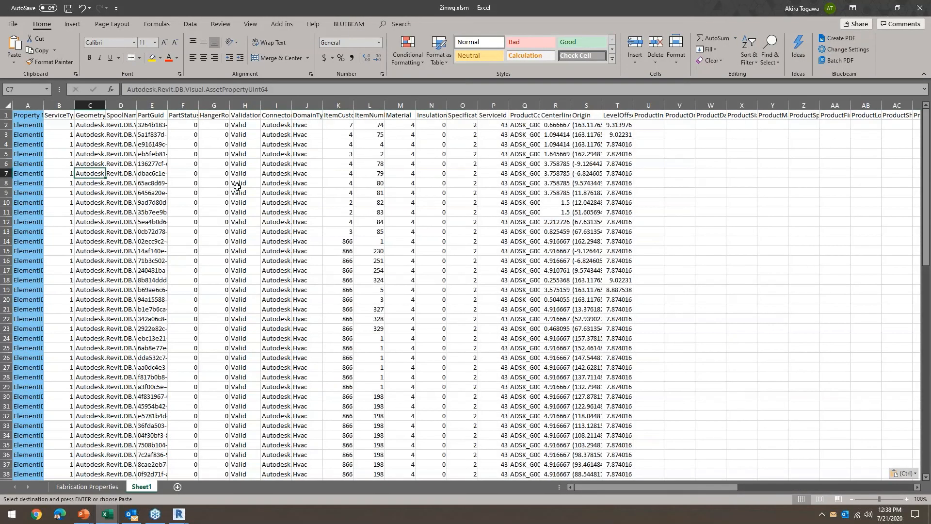
{"action": "left_click", "coordinate": [6, 106]}
{"action": "double_click", "coordinate": [43, 104]}
Step: Search the transposed sheet for the CenterlineLength column header
{"action": "key", "text": "ctrl+f"}
{"action": "type", "text": "cost"}
{"action": "key", "text": "BackSpace"}
{"action": "key", "text": "BackSpace"}
{"action": "key", "text": "BackSpace"}
{"action": "key", "text": "BackSpace"}
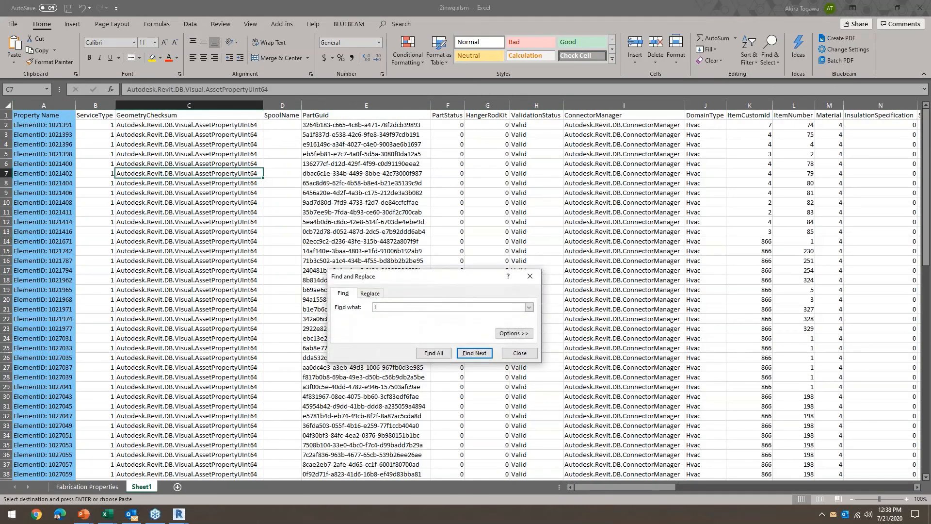
{"action": "key", "text": "Return"}
{"action": "key", "text": "Escape"}
Step: Select all CenterlineLength values from R2 to R88 to check their total
{"action": "key", "text": "Down"}
{"action": "left_click_drag", "start_coordinate": [926, 198], "coordinate": [926, 397]}
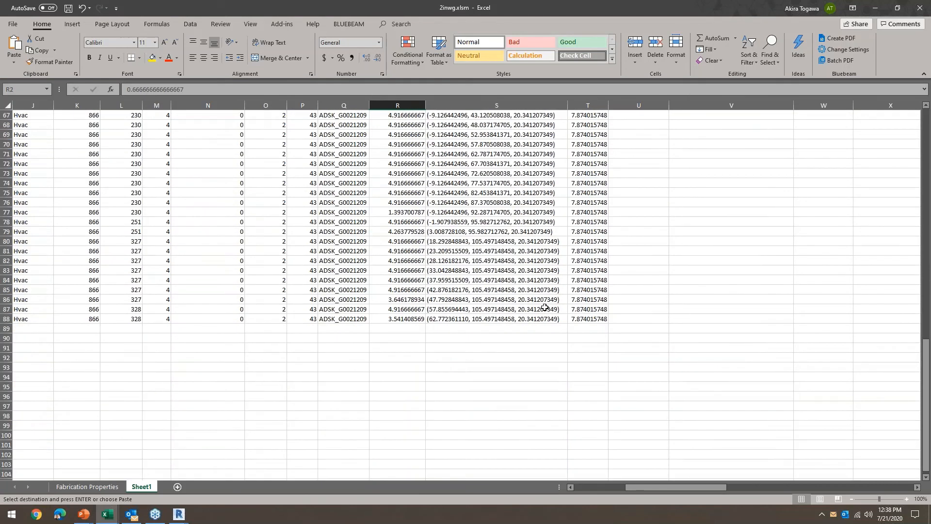
{"action": "left_click", "coordinate": [399, 318], "text": "shift"}
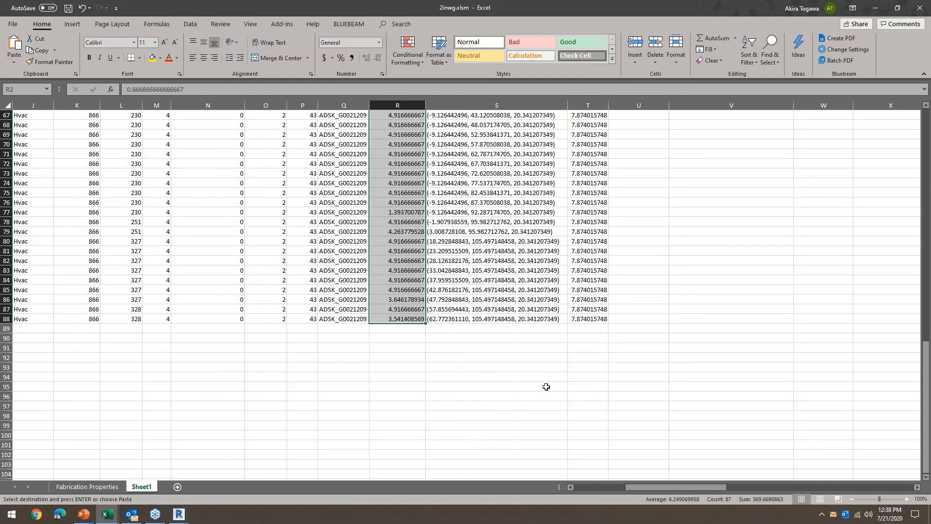
{"action": "scroll", "coordinate": [547, 388], "scroll_direction": "up", "scroll_amount": 20}
{"action": "scroll", "coordinate": [547, 392], "scroll_direction": "up", "scroll_amount": 2}
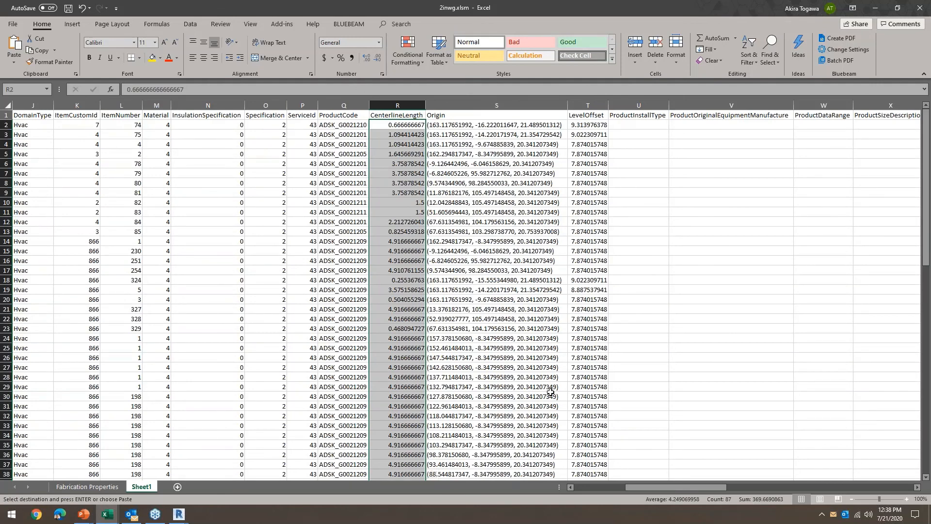
Step: Switch to the running PowerPoint slide show at the Questions slide
{"action": "left_click_drag", "start_coordinate": [516, 340], "coordinate": [490, 333]}
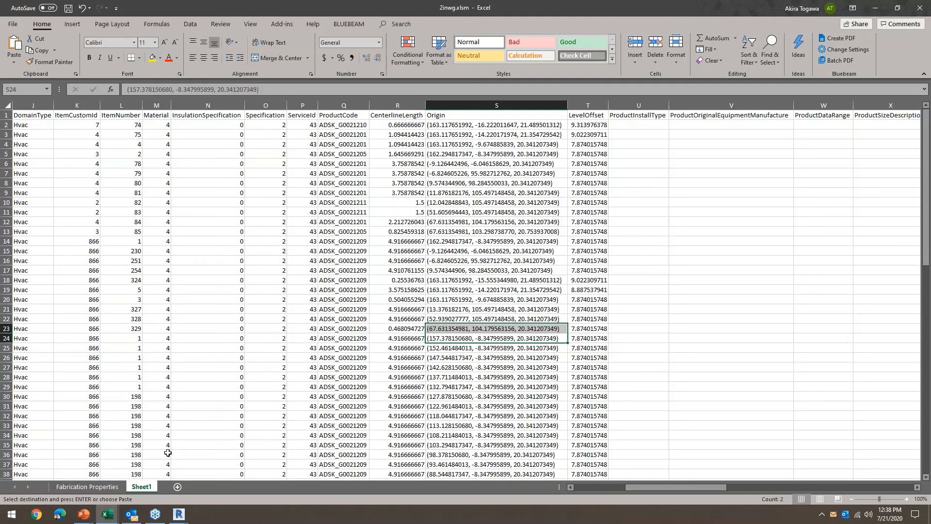
{"action": "left_click", "coordinate": [87, 515]}
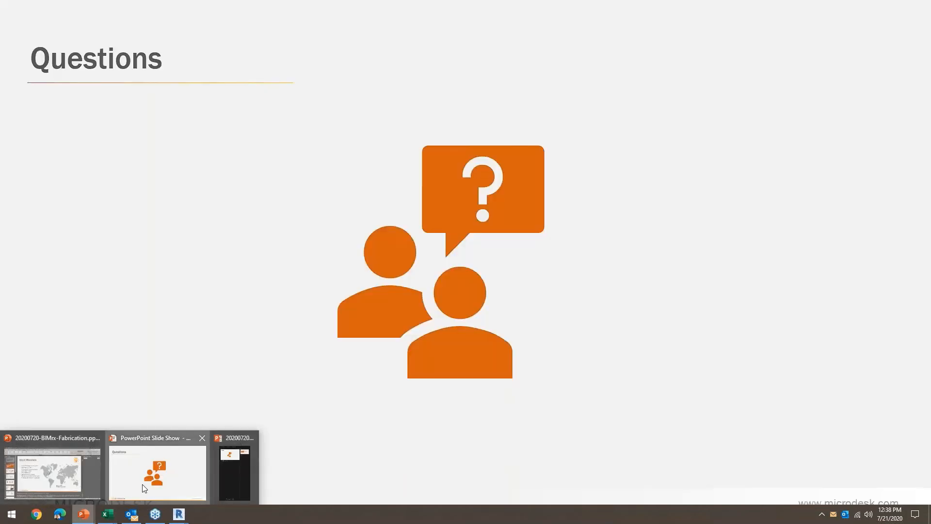
{"action": "left_click", "coordinate": [145, 489]}
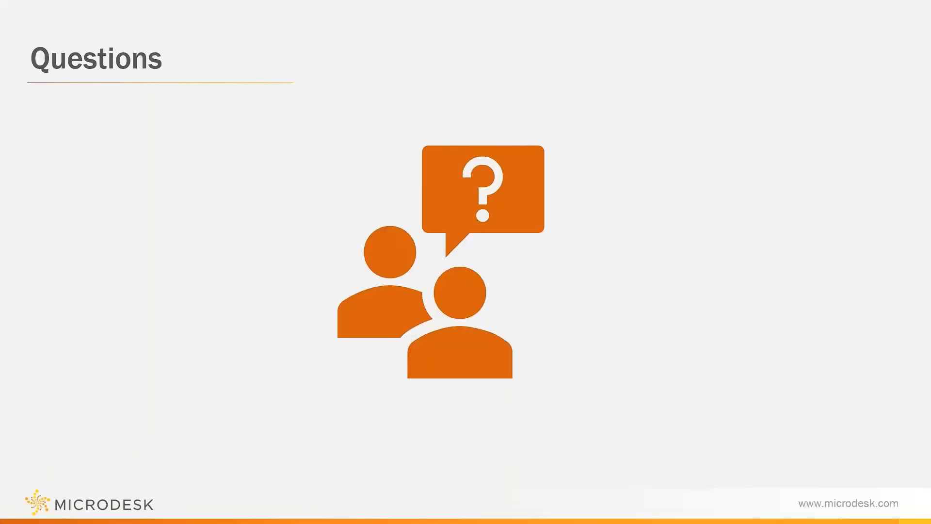